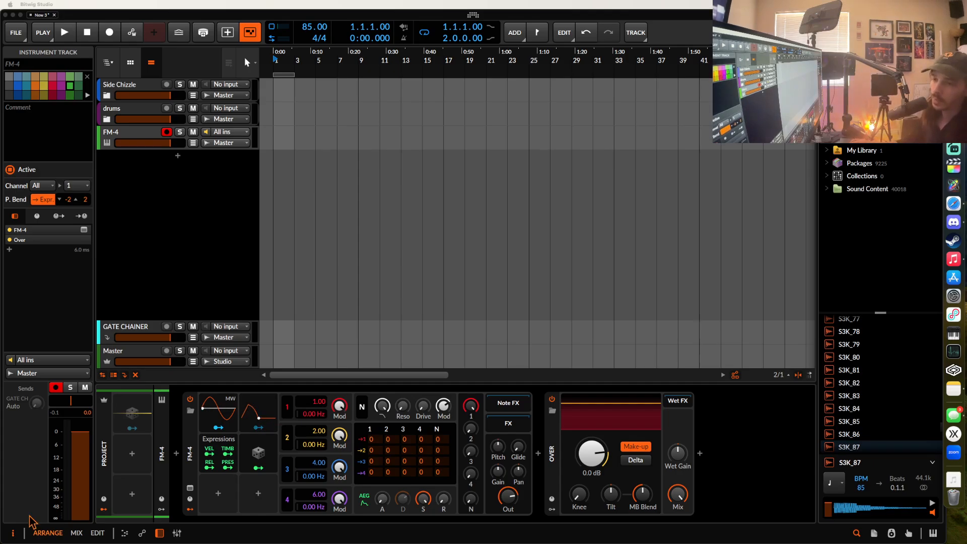
- Open the Music library to listen to a reference track, and close it again
{"action": "left_click", "coordinate": [207, 433]}
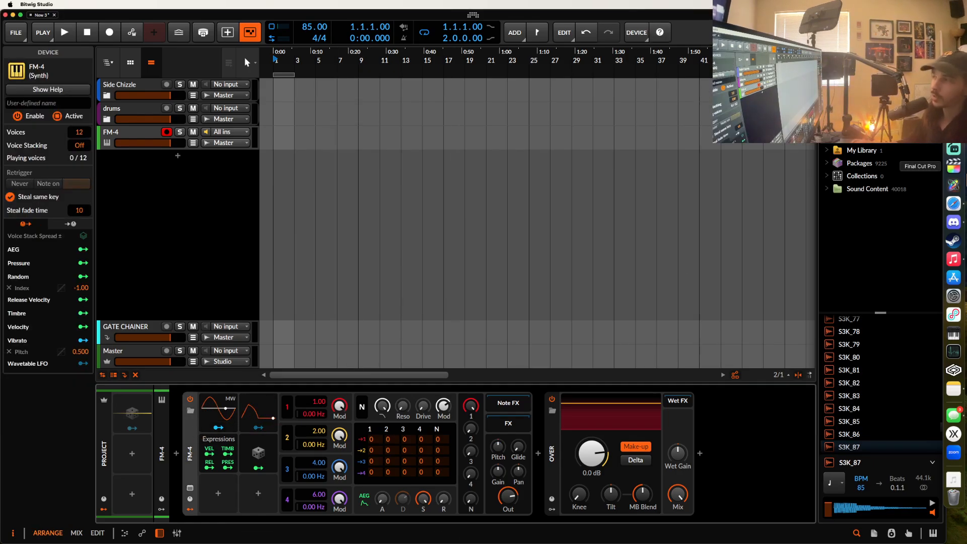
{"action": "left_click", "coordinate": [954, 259]}
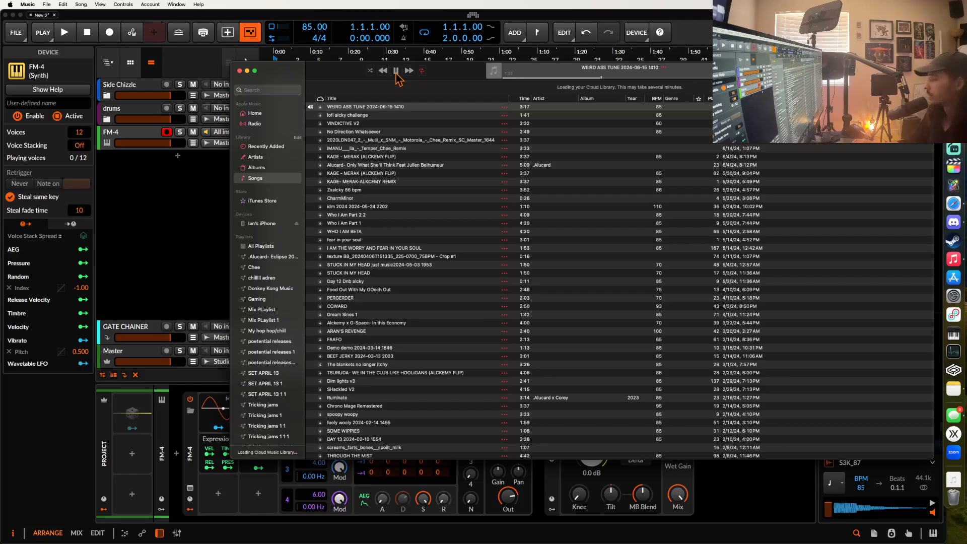
{"action": "left_click", "coordinate": [239, 71]}
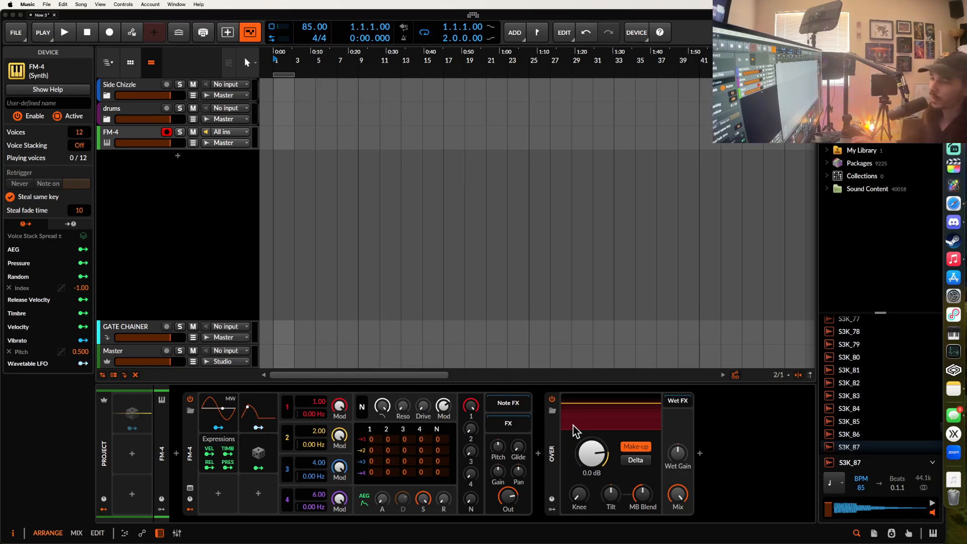
- Try lowering the Over distortion's threshold to about -10.7 dB, and reset it to its default
{"action": "left_click", "coordinate": [558, 441]}
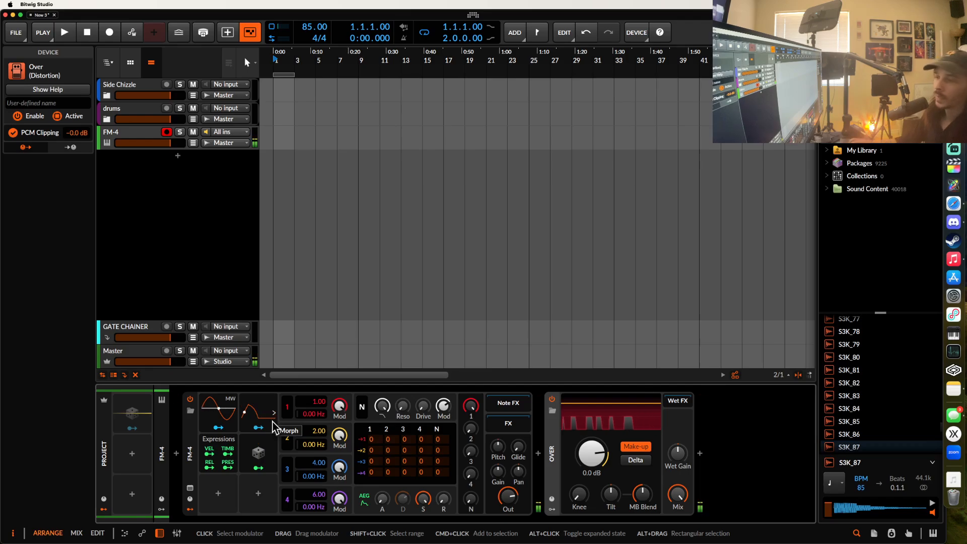
{"action": "left_click_drag", "start_coordinate": [611, 447], "coordinate": [611, 487]}
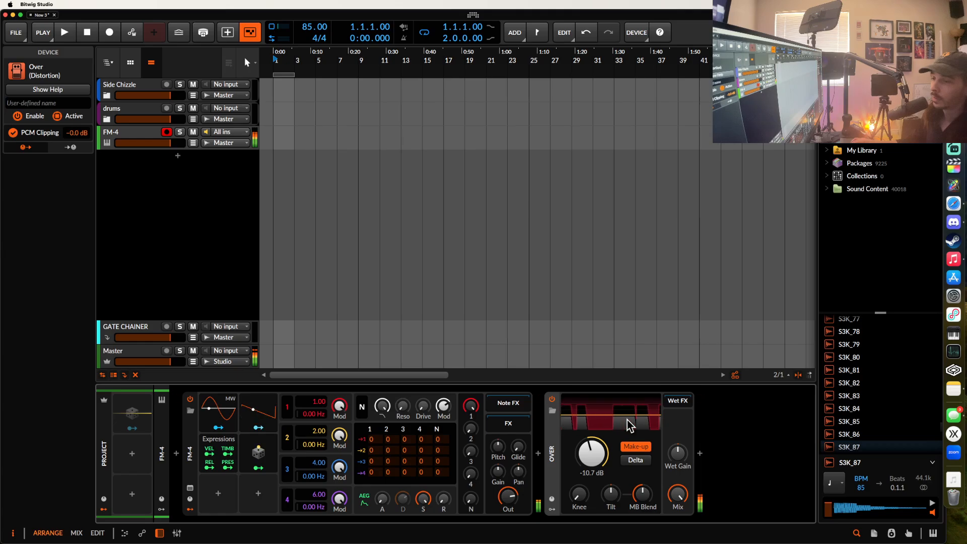
{"action": "double_click", "coordinate": [600, 446]}
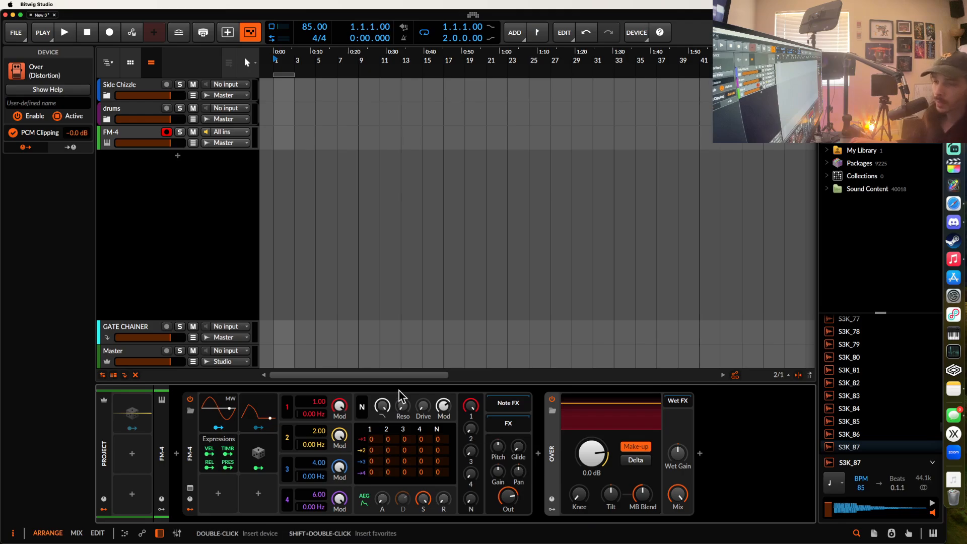
- Add an ADSR modulator to an empty modulator slot of the FM-4 and expand its envelope view
{"action": "left_click", "coordinate": [216, 496]}
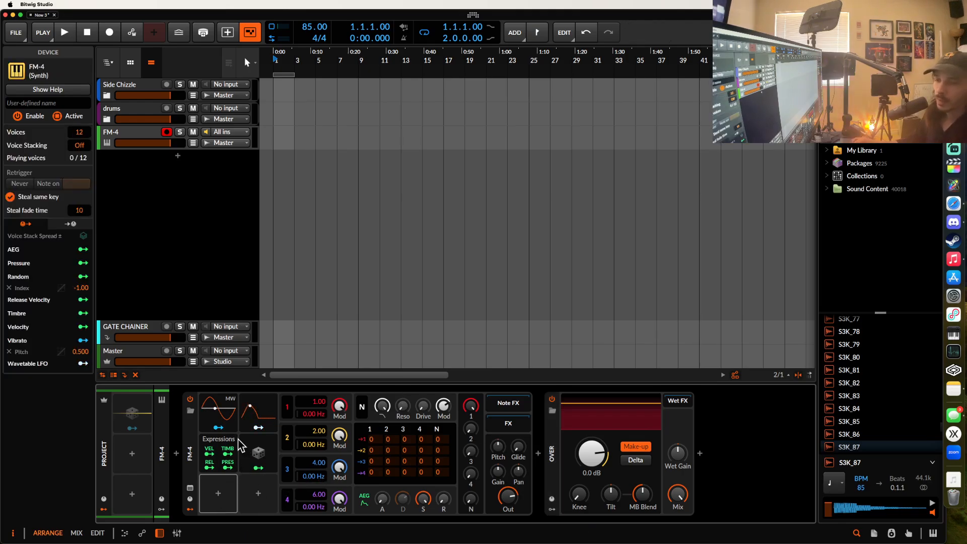
{"action": "left_click", "coordinate": [218, 496]}
{"action": "type", "text": "ADS"}
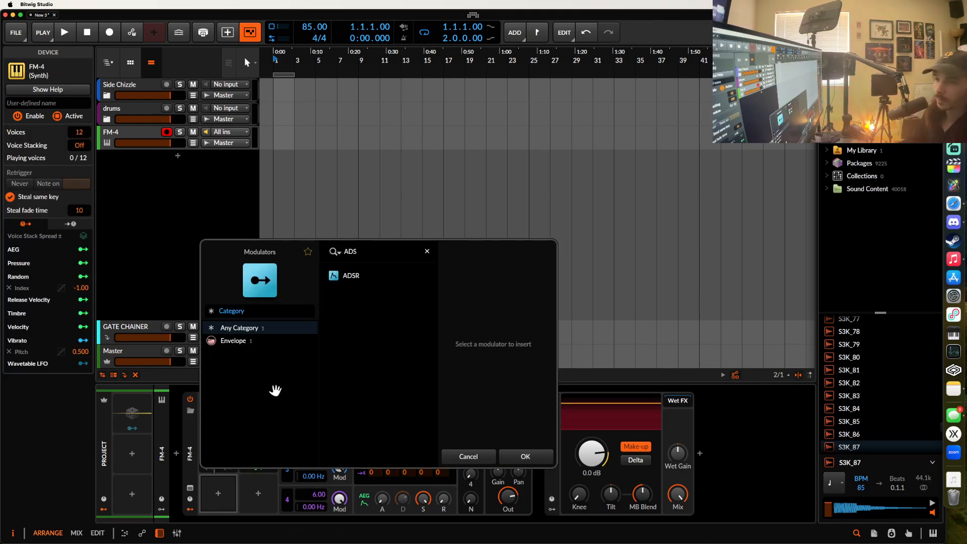
{"action": "left_click", "coordinate": [353, 277]}
{"action": "left_click", "coordinate": [525, 457]}
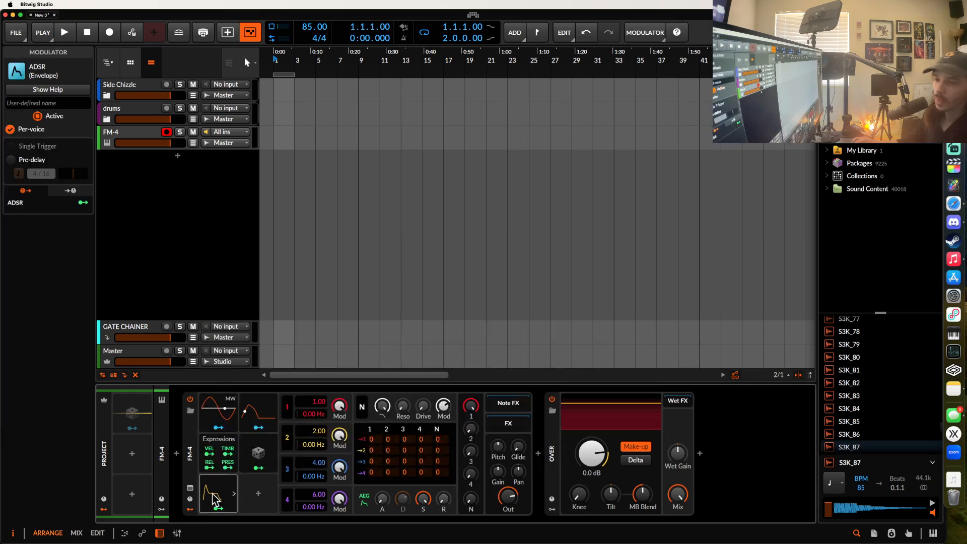
{"action": "left_click", "coordinate": [264, 449]}
{"action": "mouse_move", "coordinate": [265, 450]}
{"action": "left_mouse_down"}
{"action": "mouse_move", "coordinate": [265, 461]}
{"action": "mouse_move", "coordinate": [245, 468]}
{"action": "mouse_move", "coordinate": [257, 465]}
{"action": "left_mouse_up"}
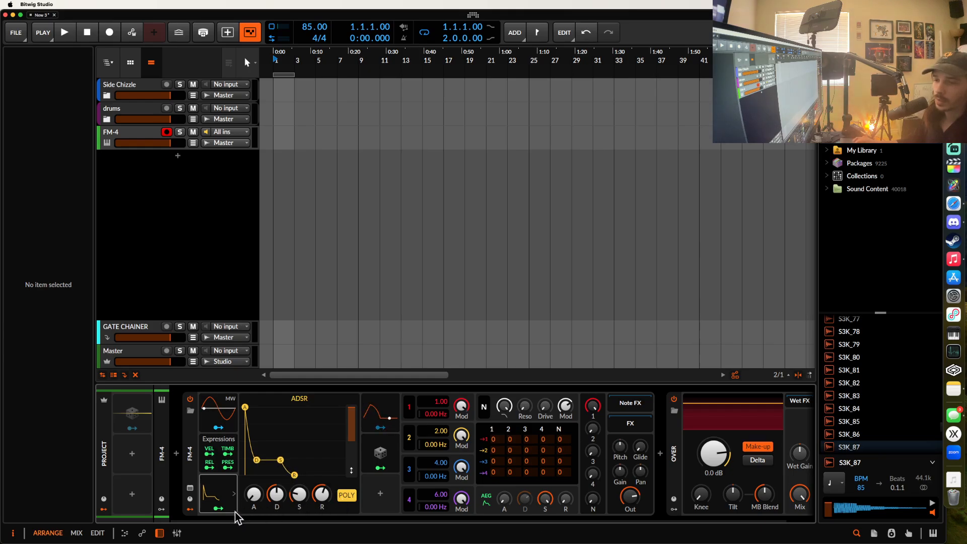
- Map the ADSR envelope to the Mod amounts of FM-4 oscillators 1 and 2
{"action": "left_click", "coordinate": [219, 510]}
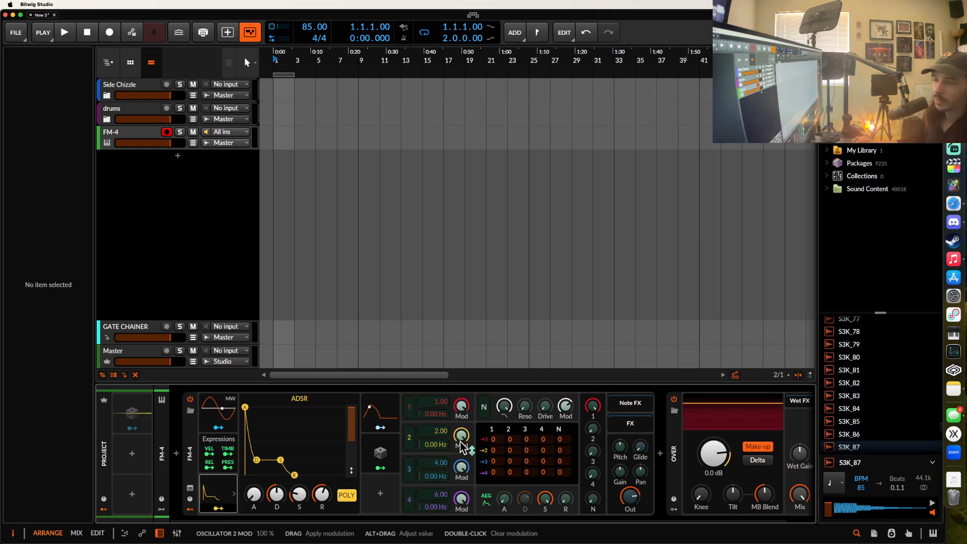
{"action": "left_click_drag", "start_coordinate": [461, 435], "coordinate": [462, 393]}
{"action": "left_click", "coordinate": [222, 508]}
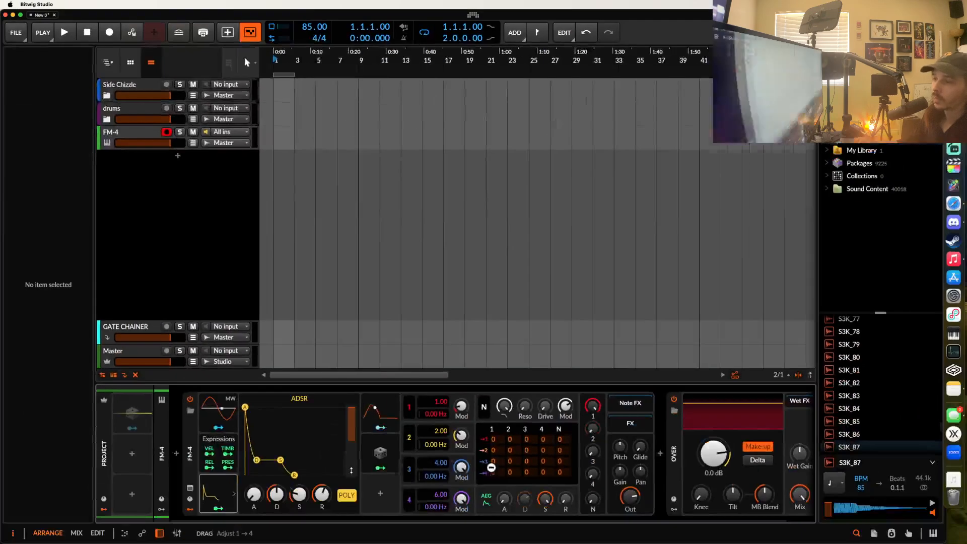
- Set the FM-4 matrix to 29 (1→1), 33 (2→1), 23 (3→1) and 21 (1→3), and lower the Mod amounts of oscillators 1 and 2
{"action": "left_click_drag", "start_coordinate": [498, 442], "coordinate": [511, 421]}
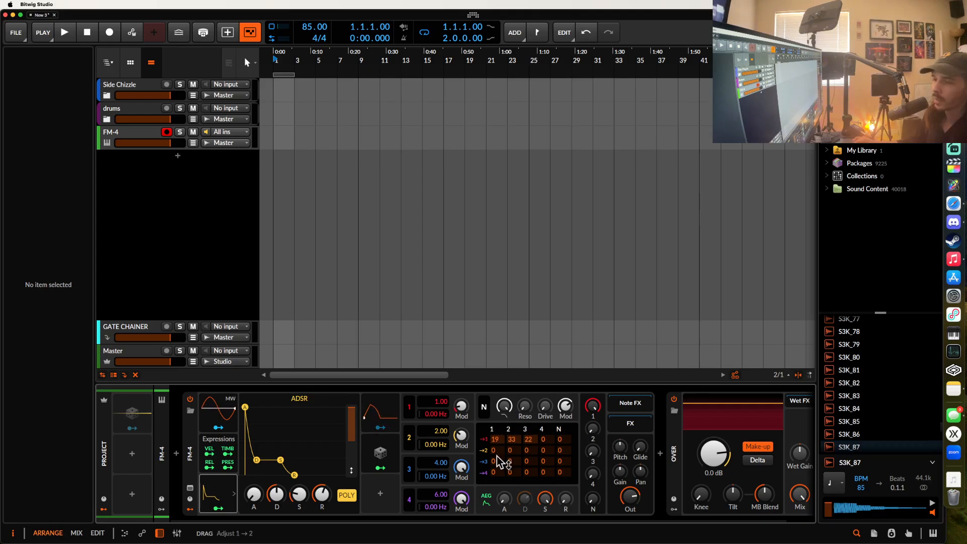
{"action": "left_click_drag", "start_coordinate": [500, 460], "coordinate": [500, 448]}
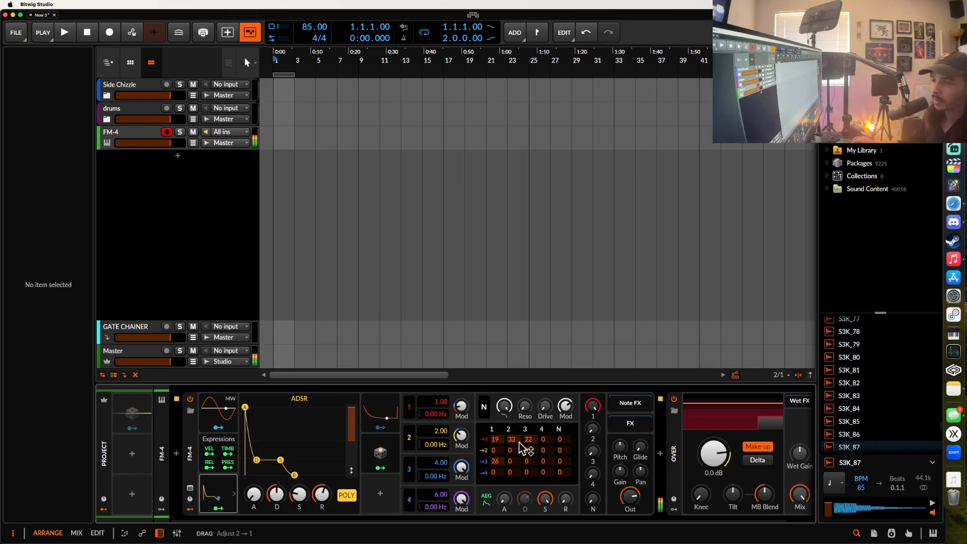
{"action": "left_click_drag", "start_coordinate": [529, 442], "coordinate": [529, 440]}
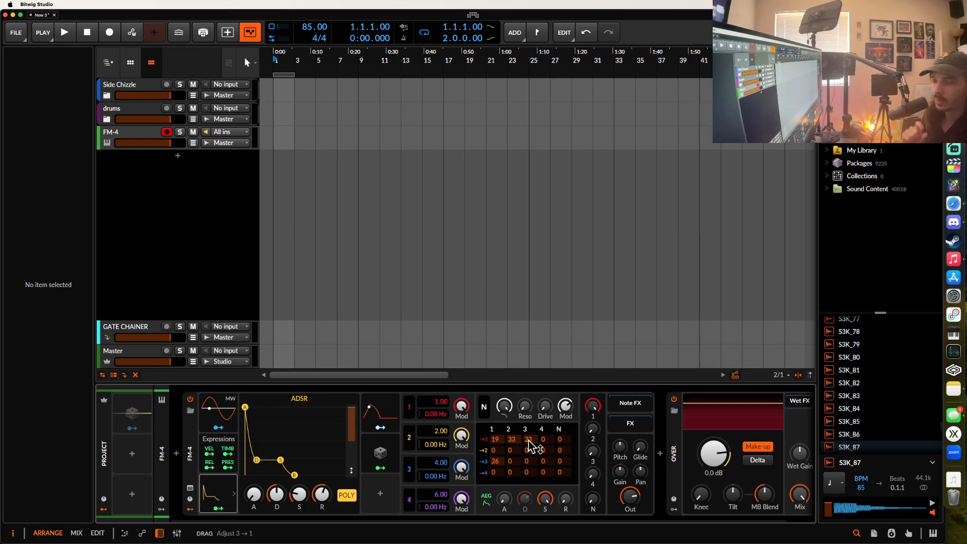
{"action": "left_click_drag", "start_coordinate": [500, 444], "coordinate": [499, 430]}
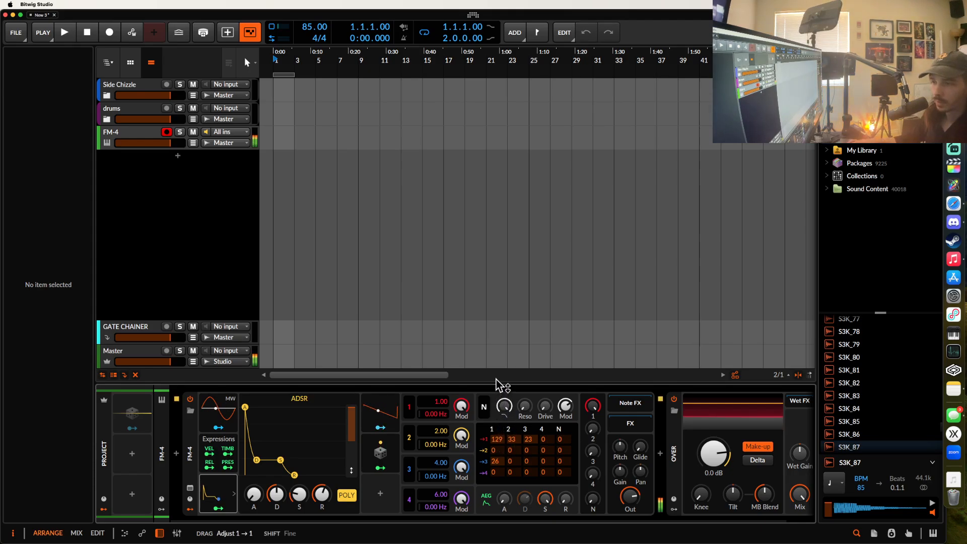
{"action": "left_click_drag", "start_coordinate": [497, 379], "coordinate": [504, 438]}
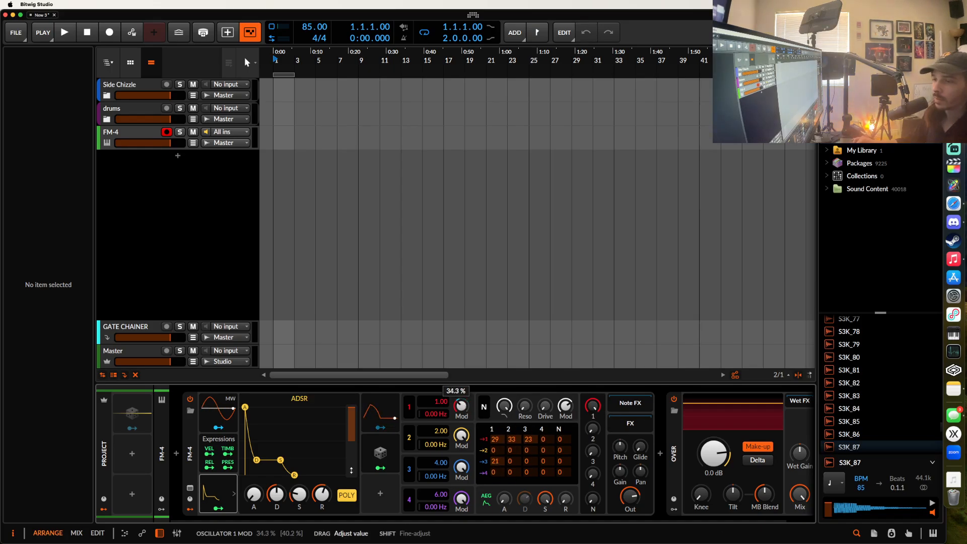
{"action": "left_click_drag", "start_coordinate": [461, 450], "coordinate": [462, 483]}
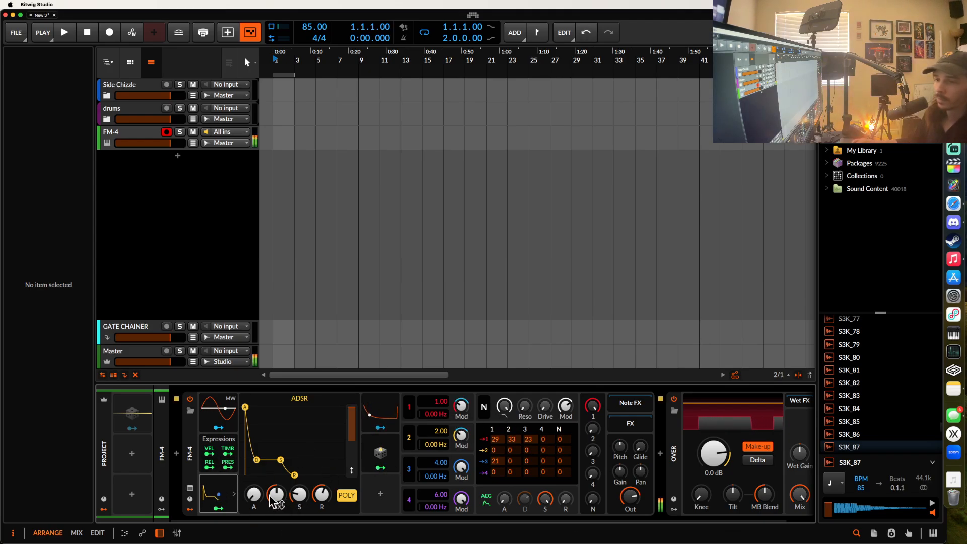
- Shorten the ADSR modulator's decay slightly, and give the FM-4's AEG amplitude envelope a longer release and lower sustain
{"action": "left_click_drag", "start_coordinate": [271, 497], "coordinate": [271, 503]}
{"action": "left_click_drag", "start_coordinate": [565, 499], "coordinate": [565, 476]}
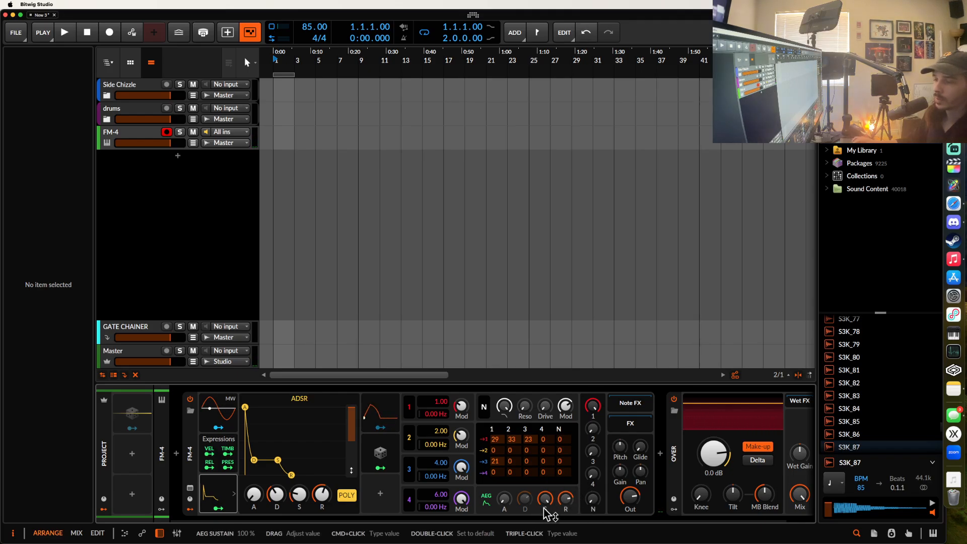
{"action": "left_click_drag", "start_coordinate": [544, 508], "coordinate": [545, 528]}
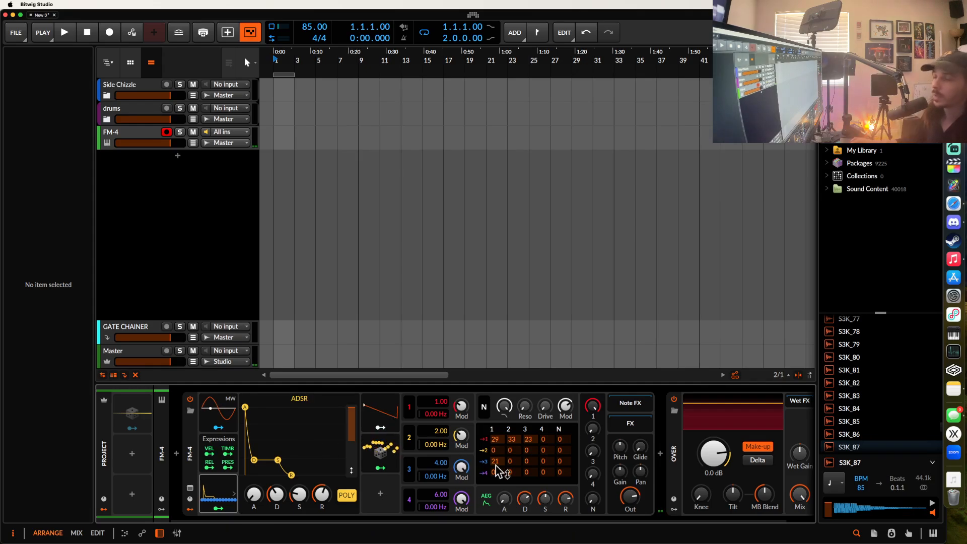
- Insert a Filter+ device between the FM-4 and Over
{"action": "left_click", "coordinate": [661, 453]}
{"action": "type", "text": "filter"}
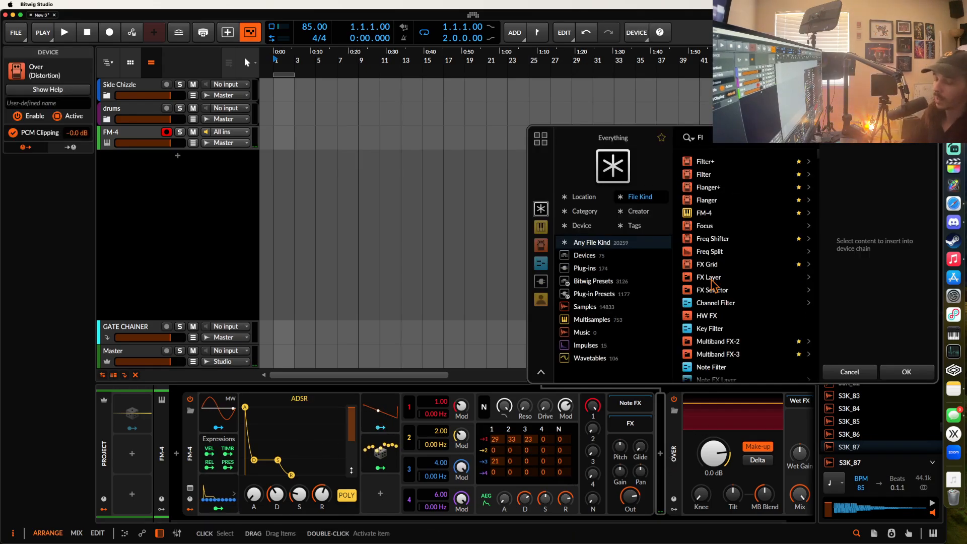
{"action": "left_click", "coordinate": [705, 161]}
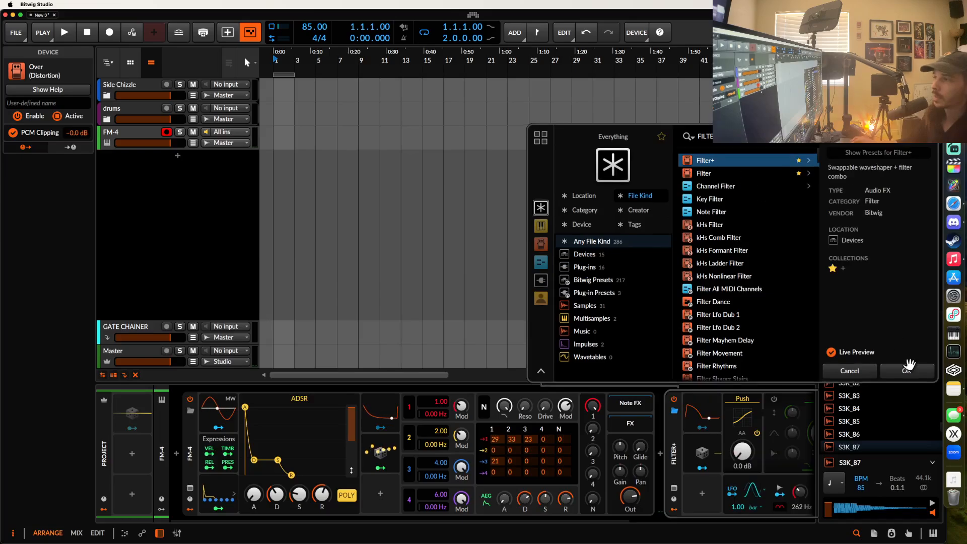
{"action": "key", "text": "Return"}
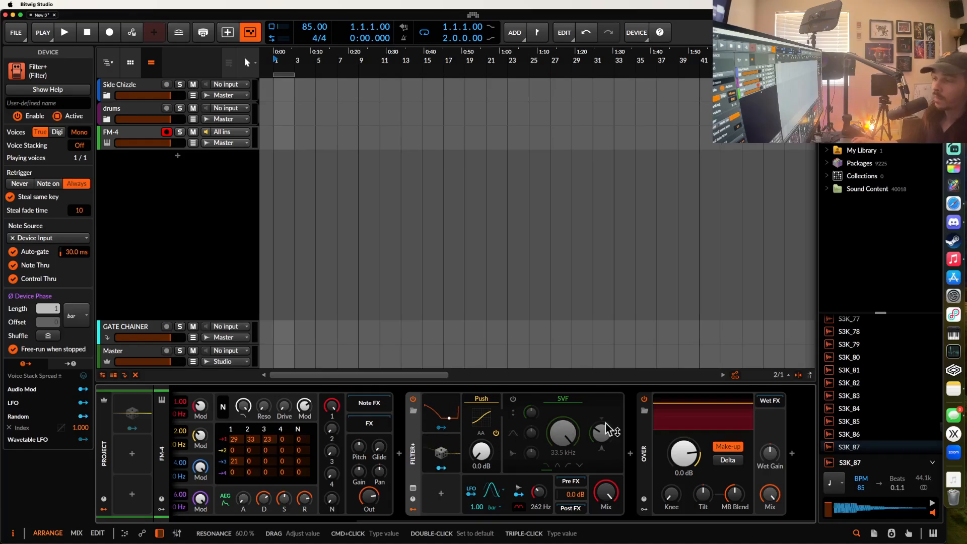
- Examine Over's PCM Clipping threshold and the Push shaper and SVF sections of Filter+
{"action": "left_click", "coordinate": [645, 427]}
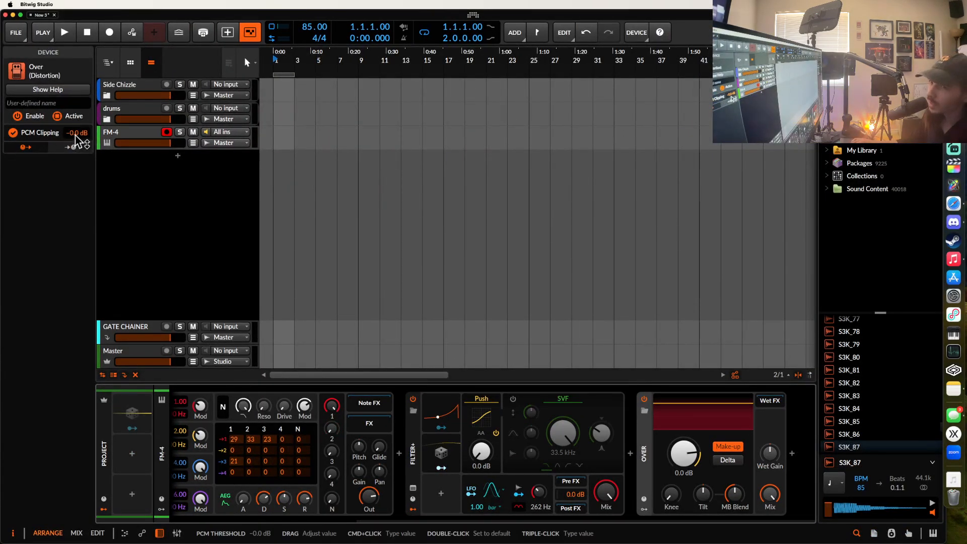
{"action": "left_click_drag", "start_coordinate": [74, 132], "coordinate": [77, 132]}
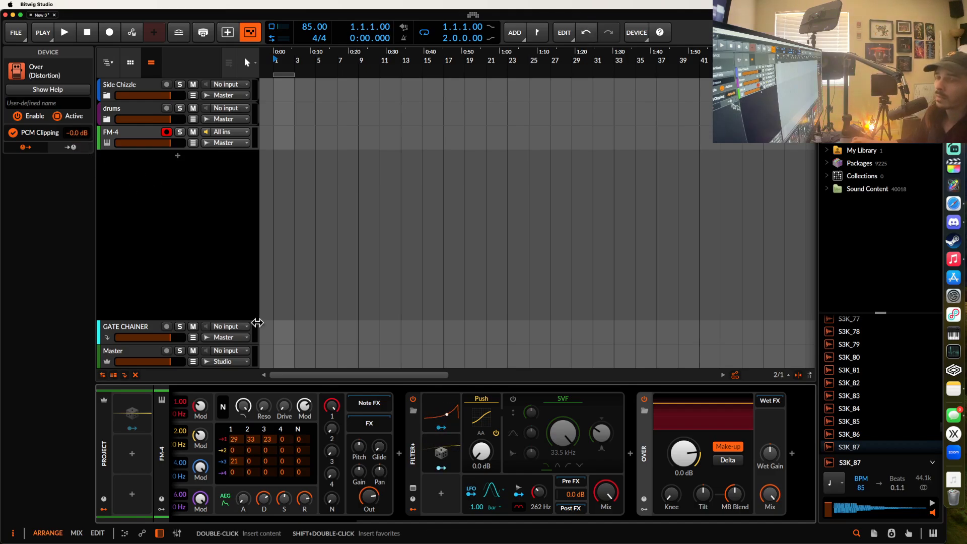
{"action": "left_click", "coordinate": [412, 399]}
{"action": "left_click", "coordinate": [413, 400]}
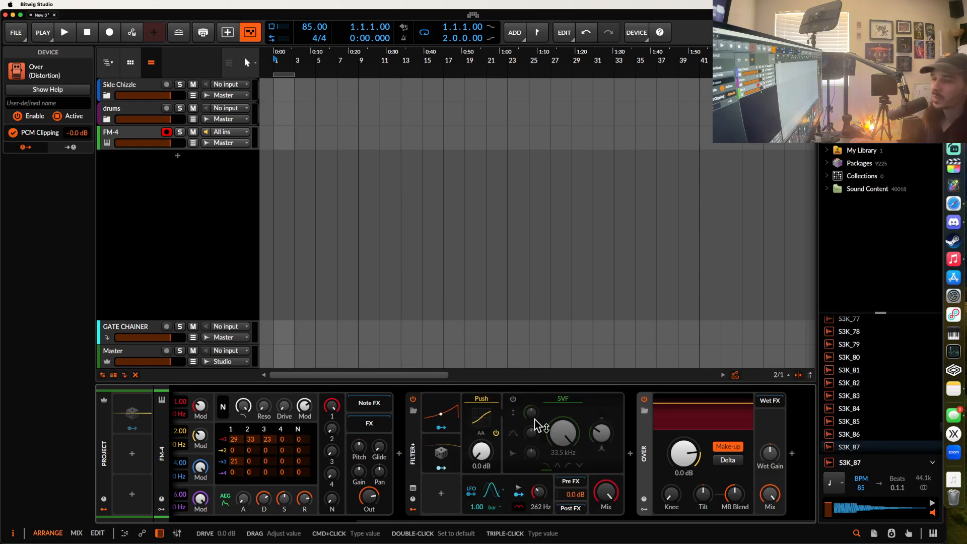
{"action": "left_click", "coordinate": [513, 399]}
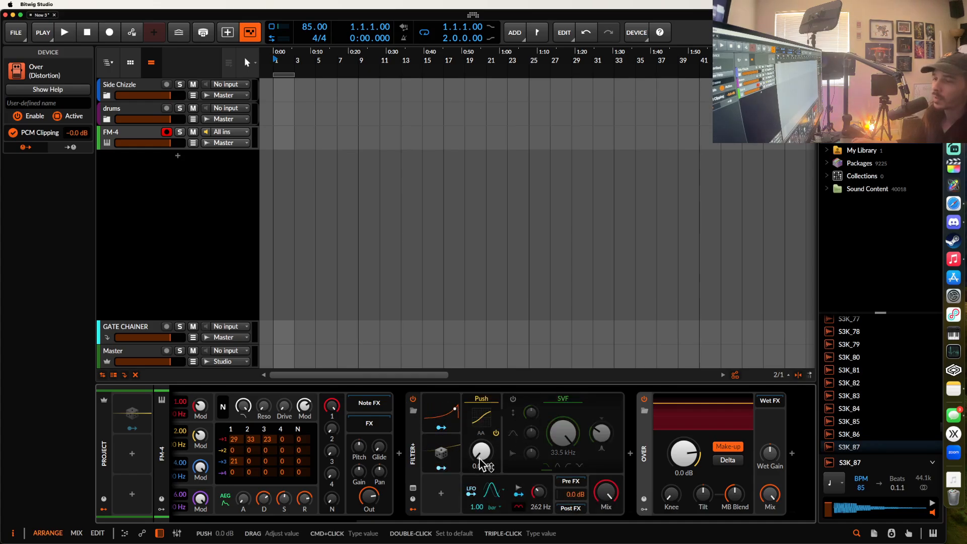
{"action": "mouse_move", "coordinate": [481, 451]}
{"action": "left_mouse_down"}
{"action": "mouse_move", "coordinate": [481, 426]}
{"action": "mouse_move", "coordinate": [482, 461]}
{"action": "left_mouse_up"}
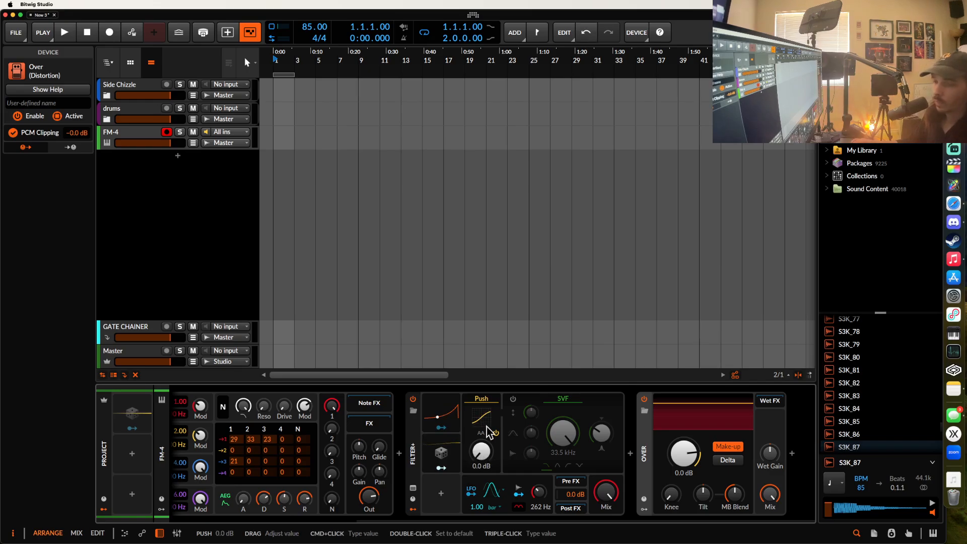
{"action": "left_click", "coordinate": [482, 398]}
{"action": "left_click", "coordinate": [456, 461]}
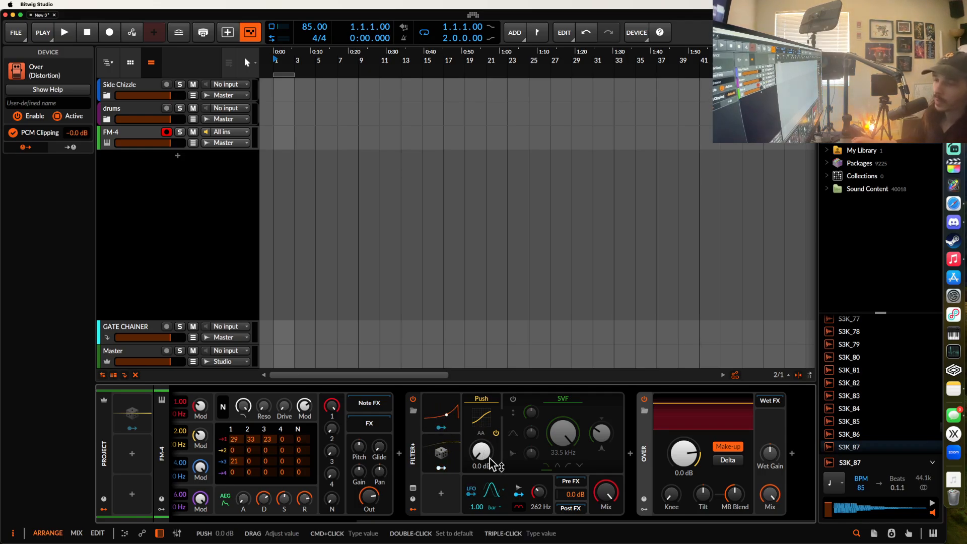
- Set the Filter+ Push amount to +23.3 dB, and enable its SVF filter with the cutoff at about 2.74 kHz
{"action": "left_click_drag", "start_coordinate": [487, 460], "coordinate": [486, 426]}
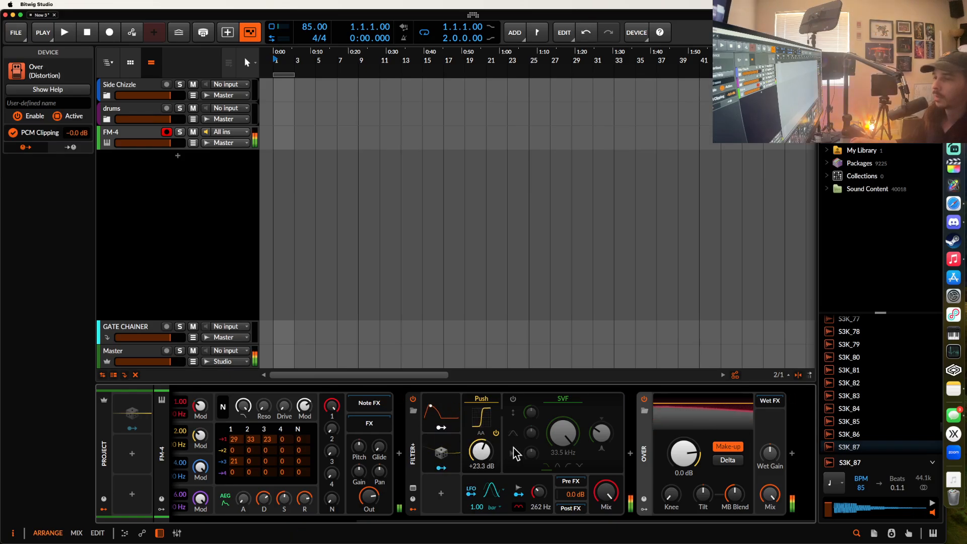
{"action": "left_click", "coordinate": [513, 400]}
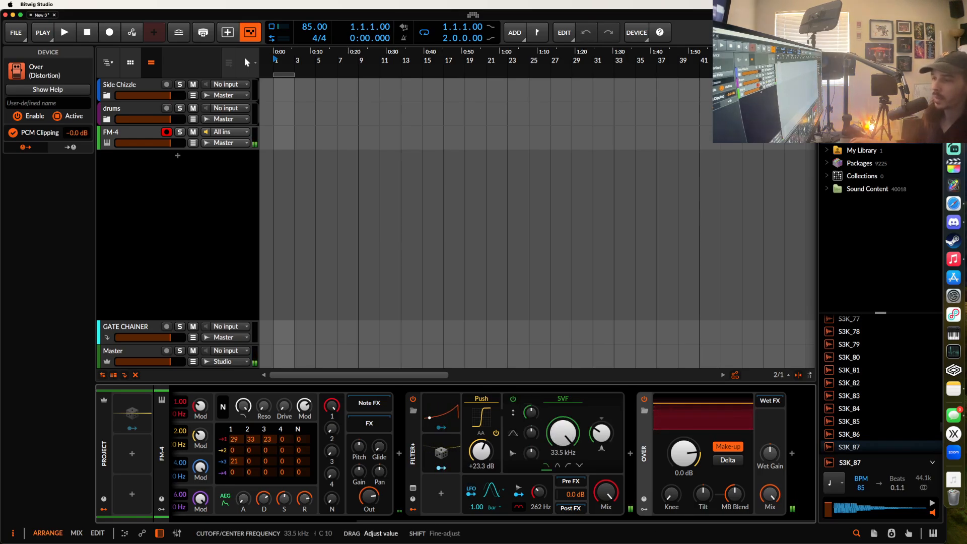
{"action": "left_click_drag", "start_coordinate": [564, 434], "coordinate": [564, 486]}
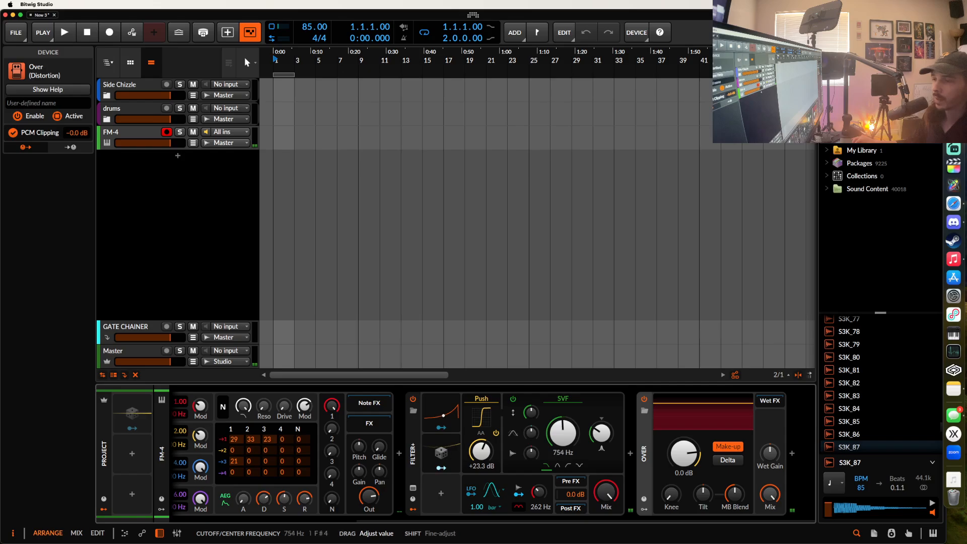
{"action": "mouse_move", "coordinate": [561, 432]}
{"action": "left_mouse_down"}
{"action": "mouse_move", "coordinate": [562, 419]}
{"action": "mouse_move", "coordinate": [562, 435]}
{"action": "left_mouse_up"}
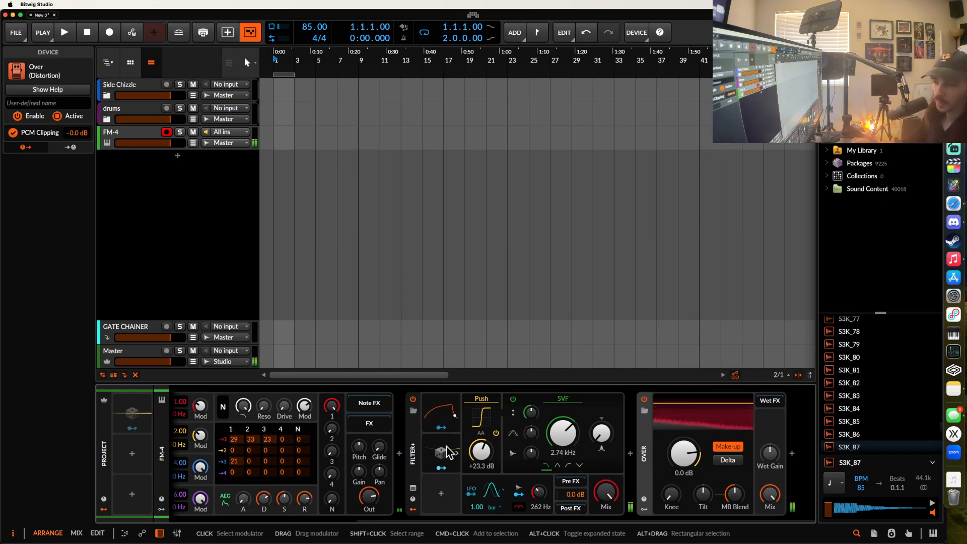
- Insert a Reverb device between Filter+ and Over
{"action": "left_click", "coordinate": [631, 454]}
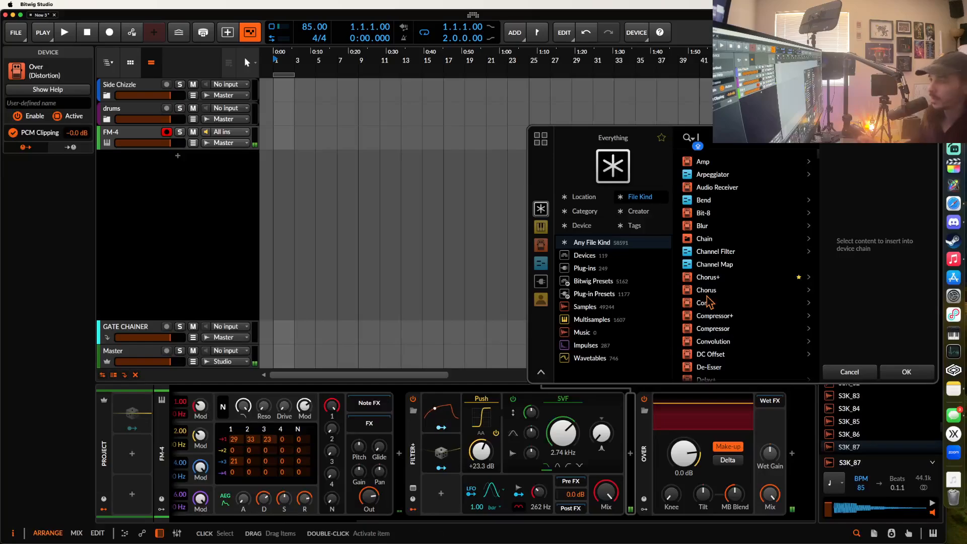
{"action": "type", "text": "reverb"}
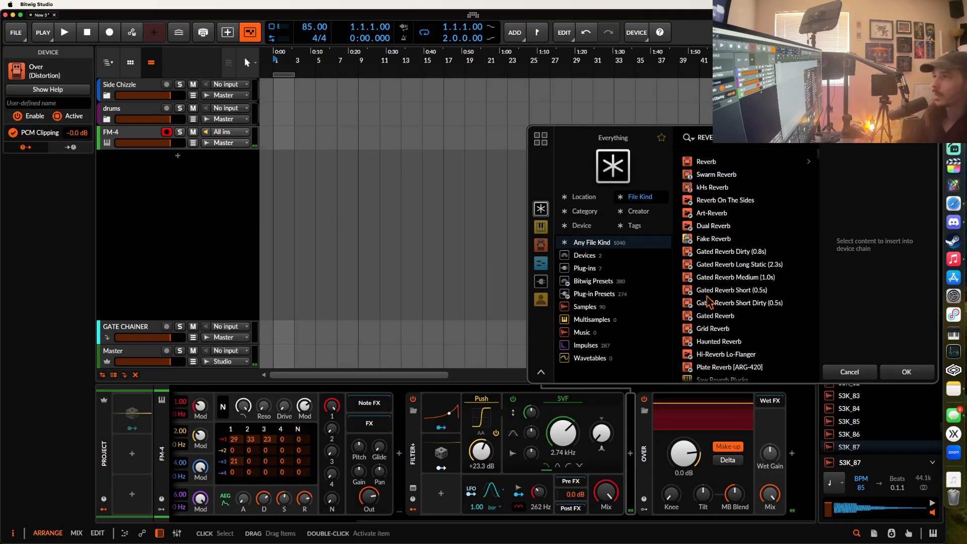
{"action": "left_click", "coordinate": [708, 162]}
{"action": "left_click", "coordinate": [926, 372]}
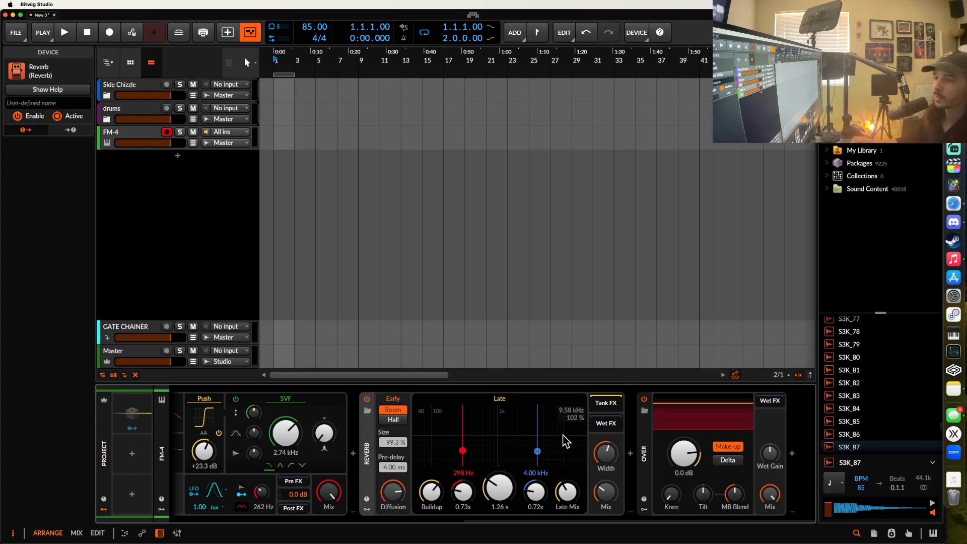
- Insert a Convolution device into the Reverb's Wet FX chain
{"action": "left_click", "coordinate": [604, 424]}
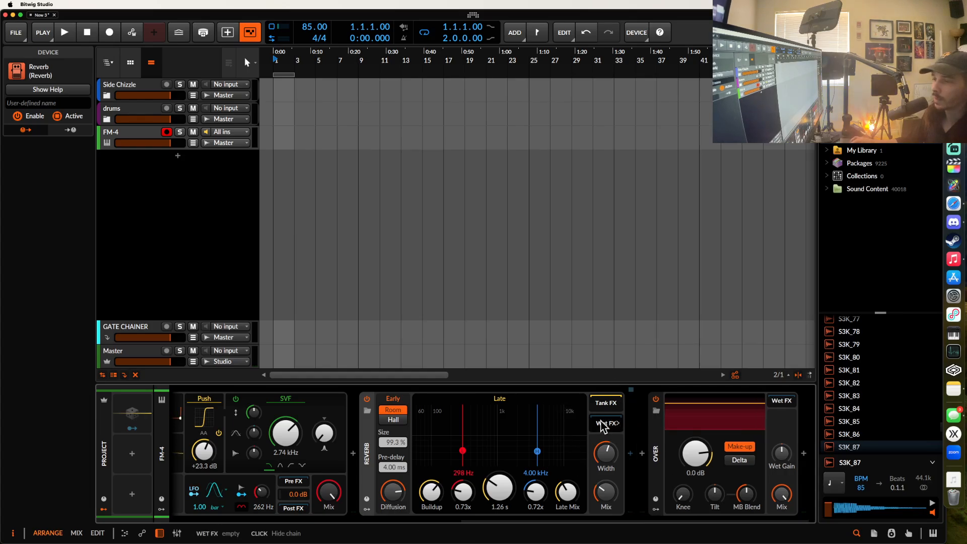
{"action": "left_click", "coordinate": [629, 453]}
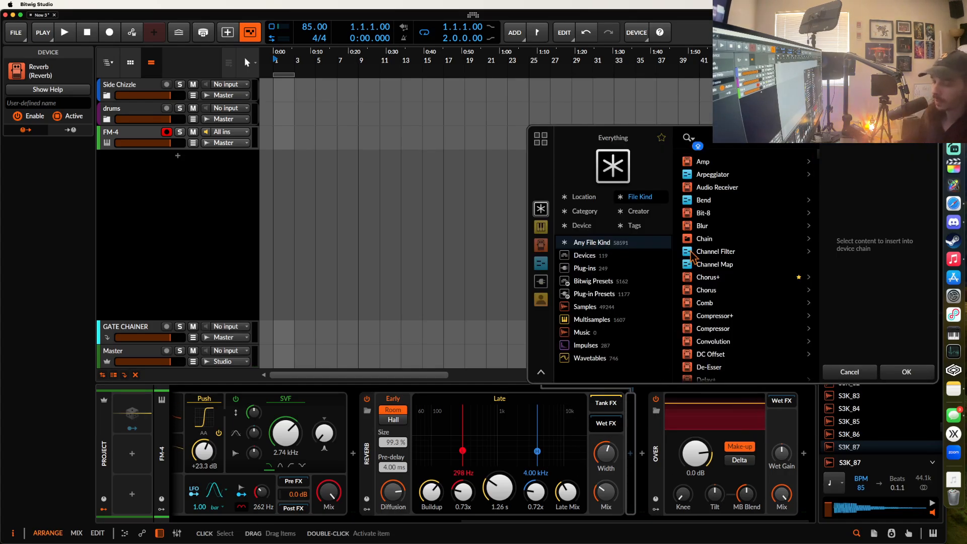
{"action": "type", "text": "conv"}
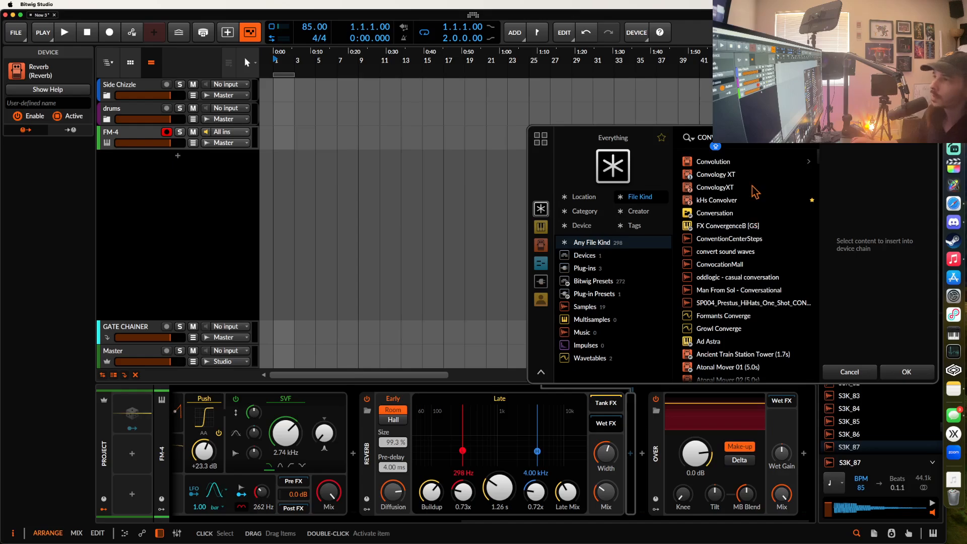
{"action": "left_click", "coordinate": [726, 162]}
{"action": "left_click", "coordinate": [905, 372]}
{"action": "scroll", "coordinate": [555, 459], "scroll_direction": "right", "scroll_amount": 5}
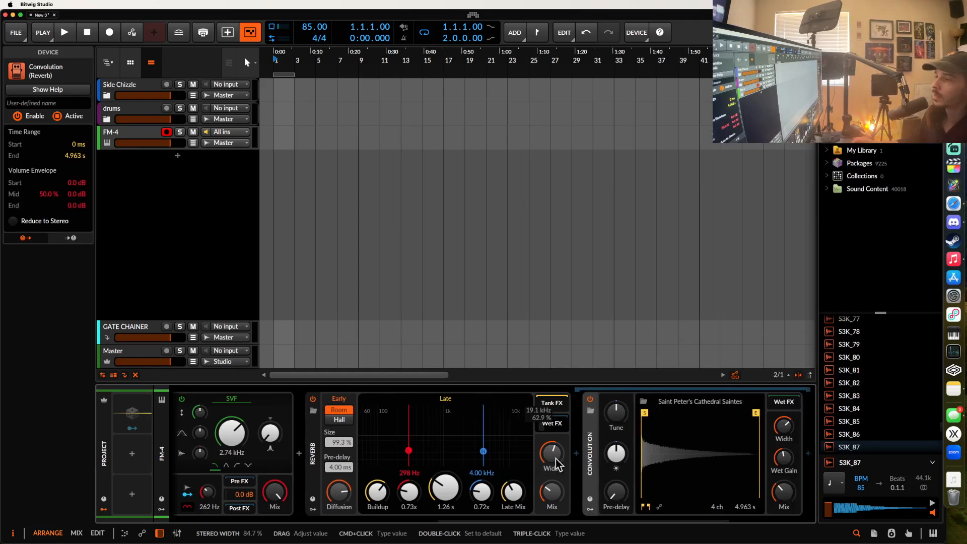
- Load the Real Rooms impulse "Grain Silo Warehouse - Up" into the Convolution device
{"action": "left_click", "coordinate": [454, 402]}
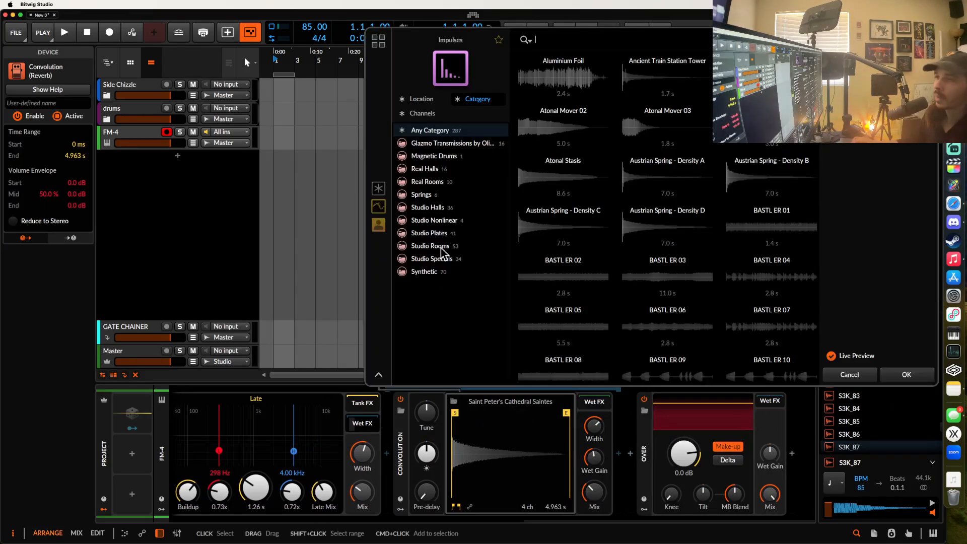
{"action": "left_click", "coordinate": [427, 182]}
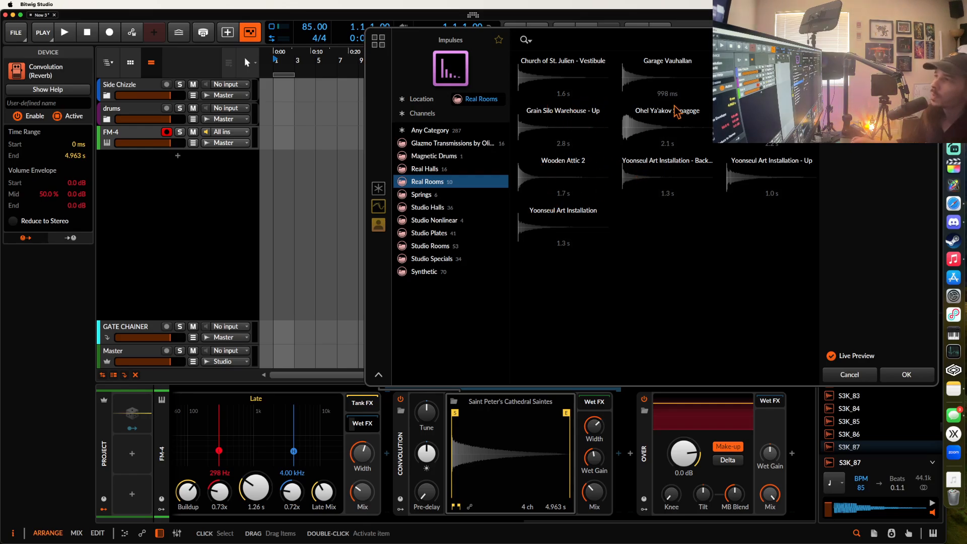
{"action": "left_click", "coordinate": [571, 139]}
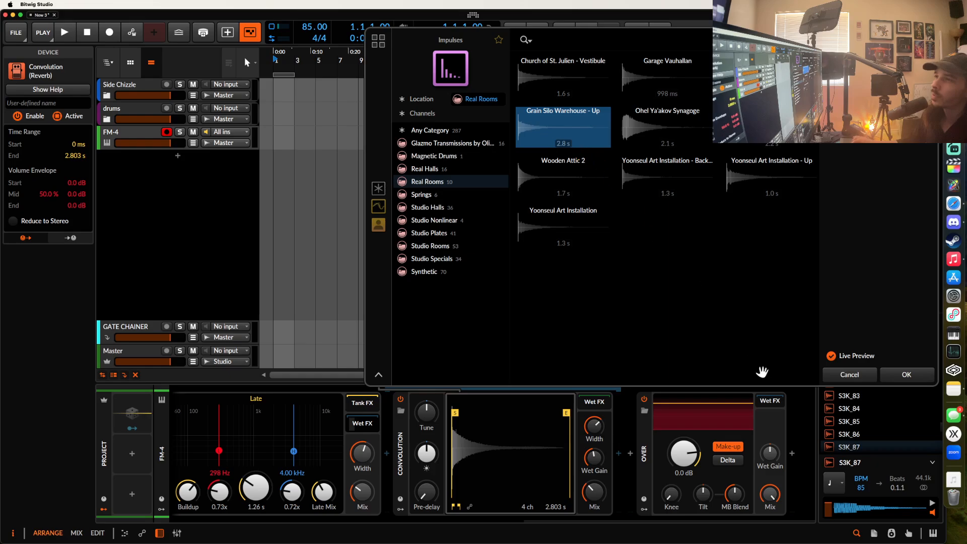
{"action": "left_click", "coordinate": [891, 379]}
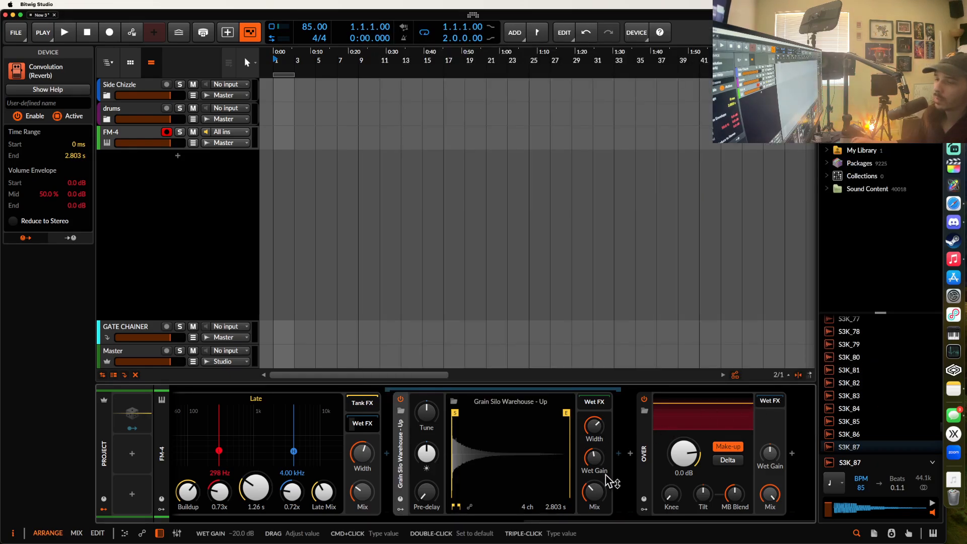
- Raise the Convolution's Mix substantially and set its Tune to +12.00 st
{"action": "left_click_drag", "start_coordinate": [594, 493], "coordinate": [595, 492]}
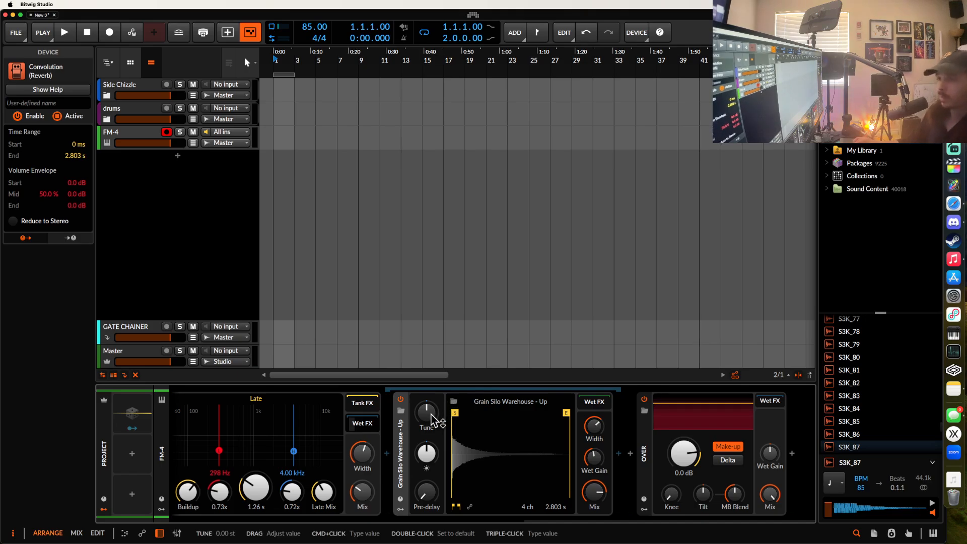
{"action": "left_click_drag", "start_coordinate": [431, 420], "coordinate": [442, 430]}
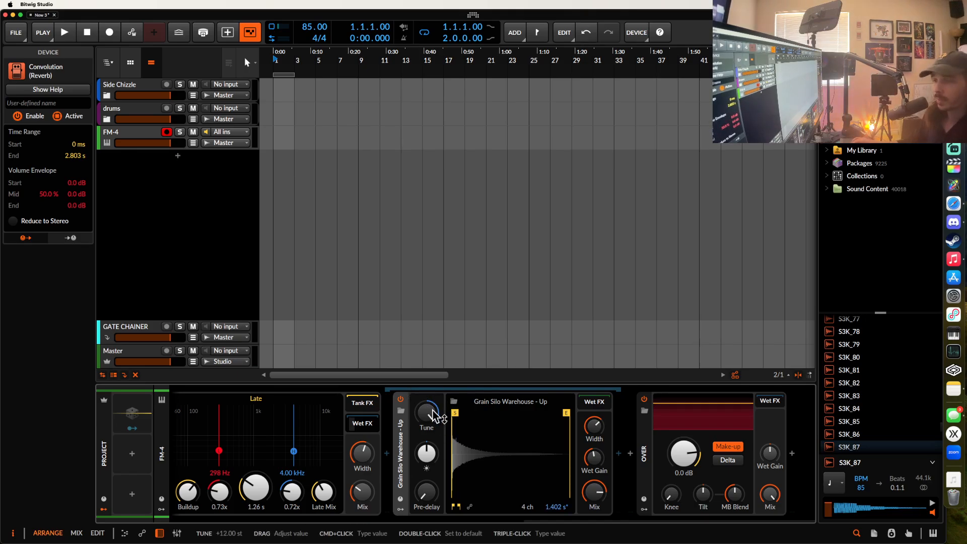
- Insert a Pitch Shifter after the Convolution in the Reverb's Wet FX chain
{"action": "left_click", "coordinate": [618, 453]}
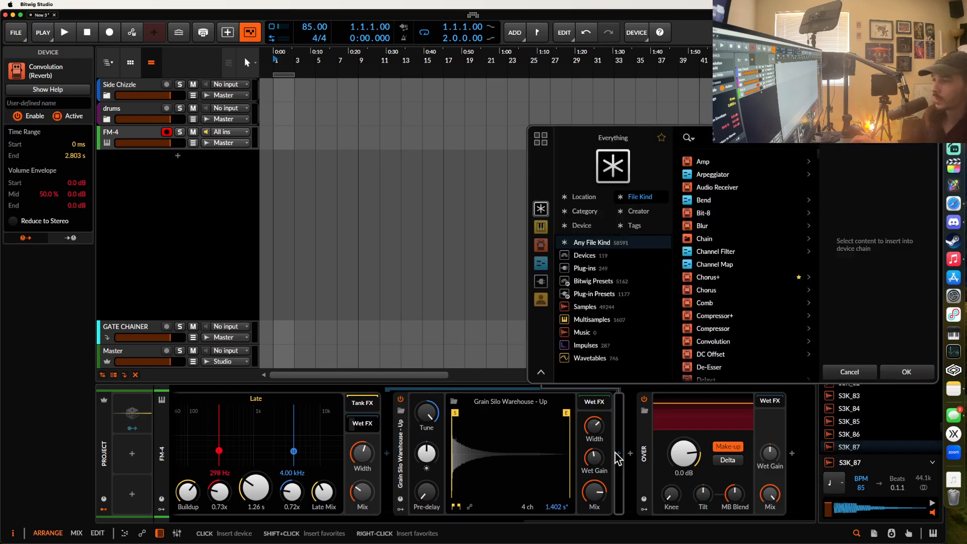
{"action": "type", "text": "pit"}
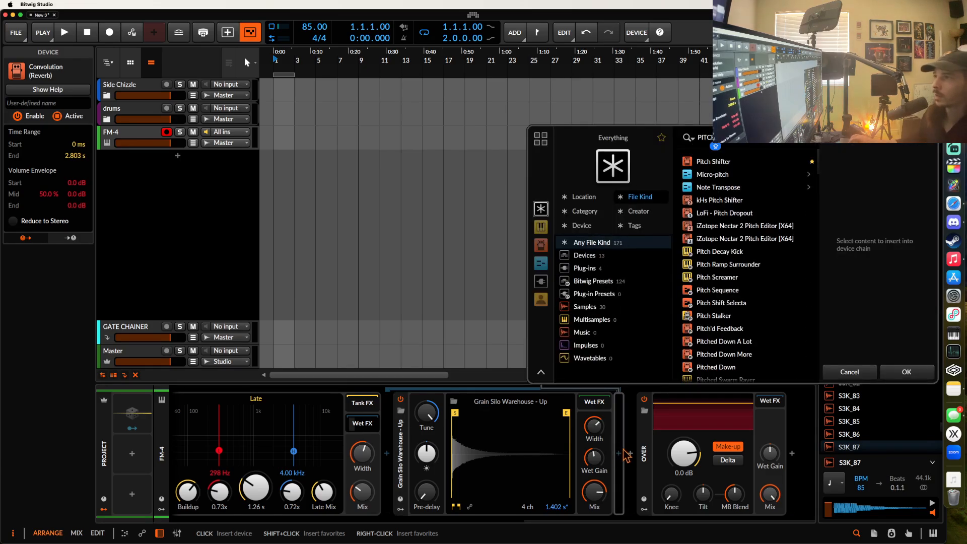
{"action": "key", "text": "Down"}
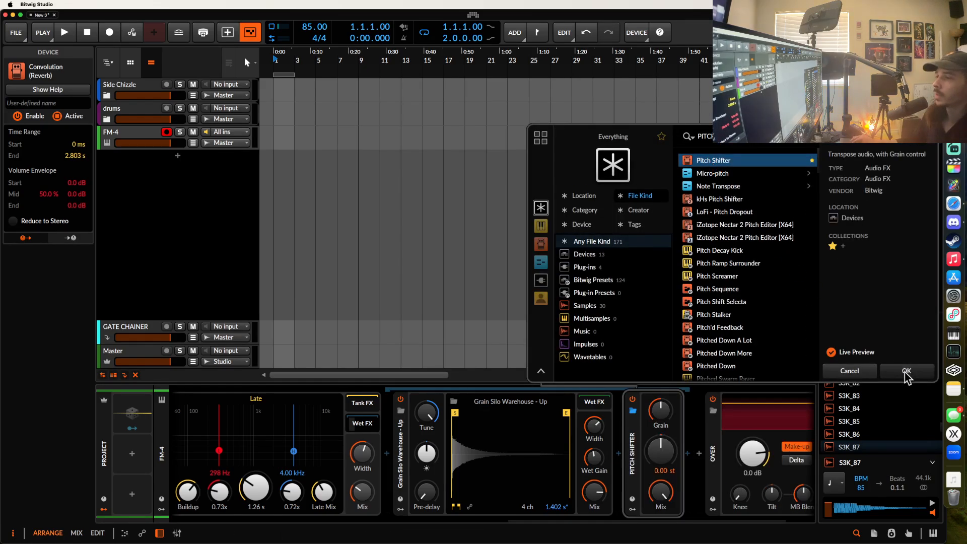
{"action": "left_click", "coordinate": [907, 371]}
- Set the Pitch Shifter to 12.00 st with a lower Grain, and compare the sound with the device bypassed and enabled
{"action": "left_click_drag", "start_coordinate": [660, 456], "coordinate": [661, 444]}
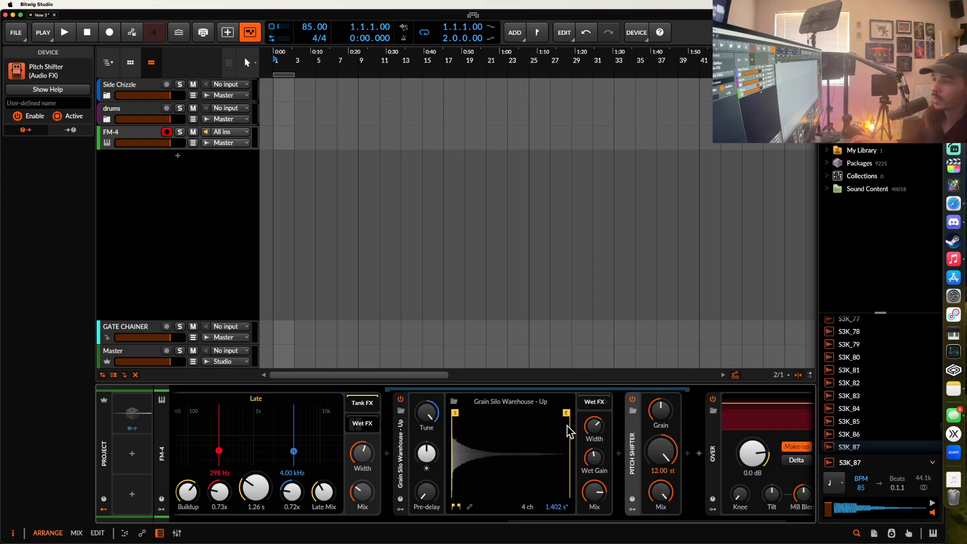
{"action": "left_click_drag", "start_coordinate": [656, 419], "coordinate": [656, 444]}
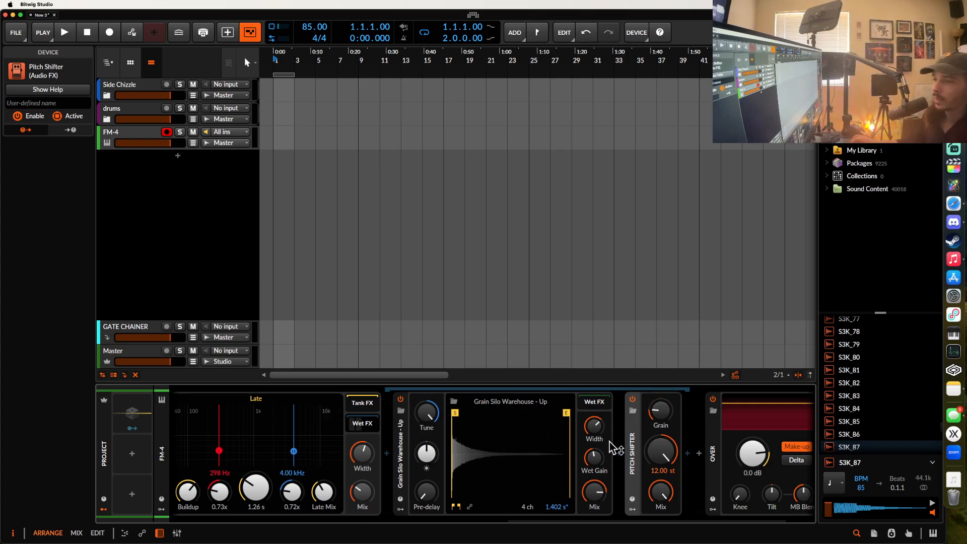
{"action": "left_click", "coordinate": [633, 399]}
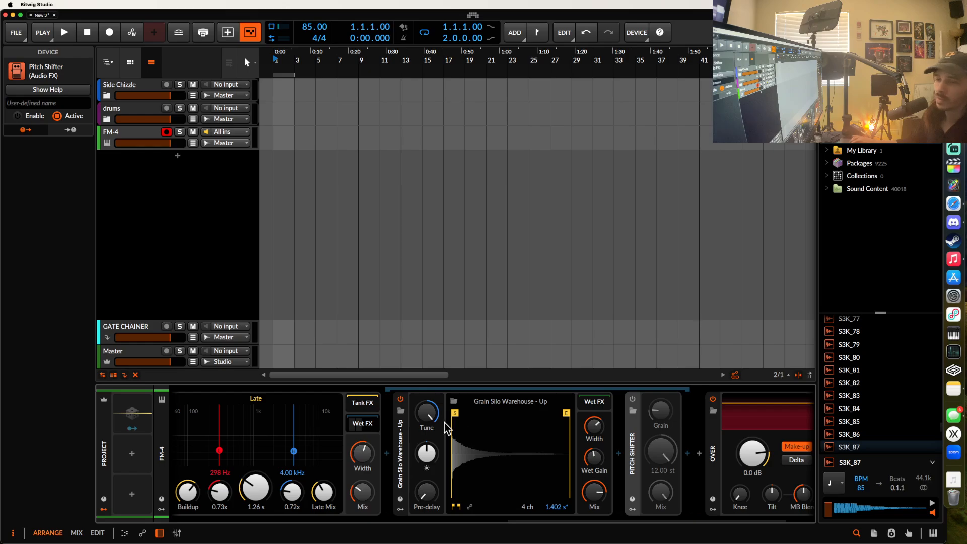
{"action": "scroll", "coordinate": [445, 422], "scroll_direction": "right", "scroll_amount": 3}
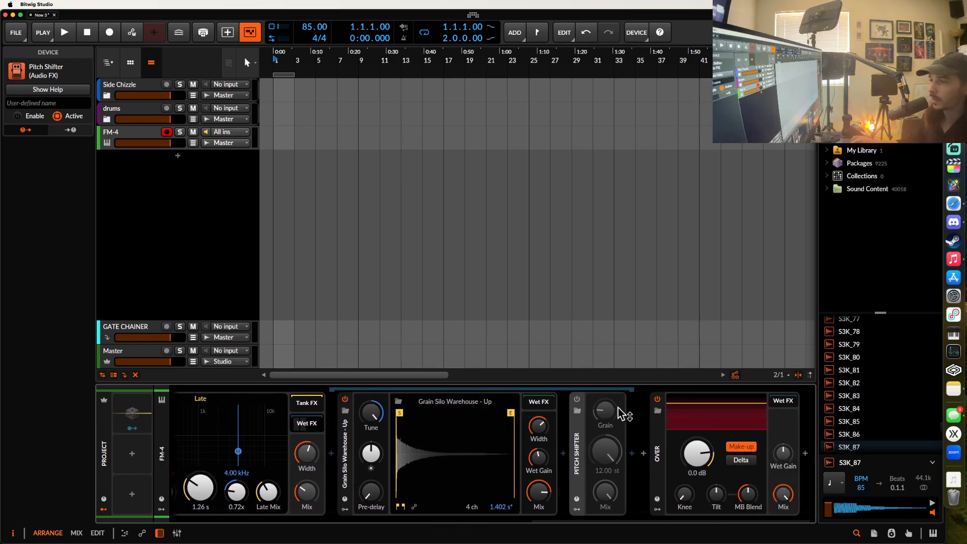
{"action": "left_click", "coordinate": [577, 400]}
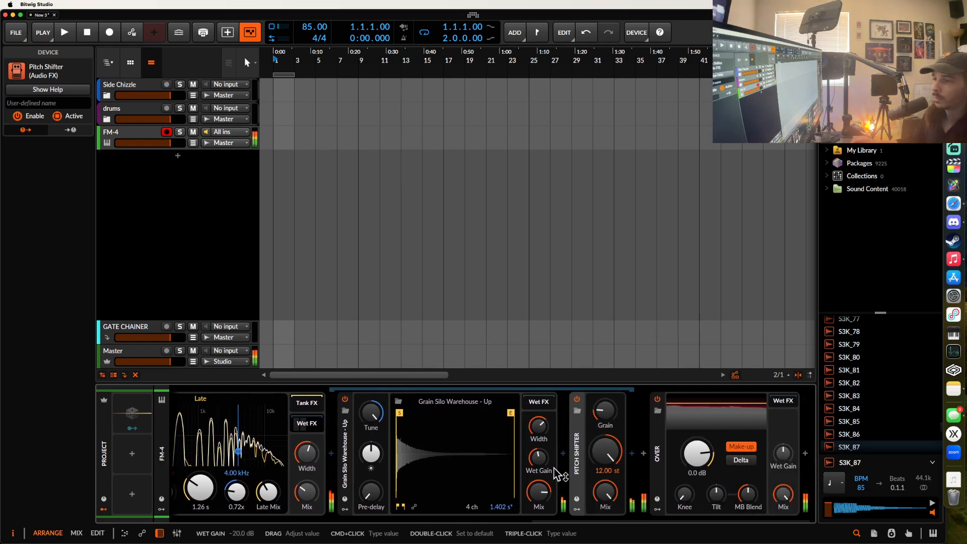
{"action": "scroll", "coordinate": [557, 474], "scroll_direction": "left", "scroll_amount": 5}
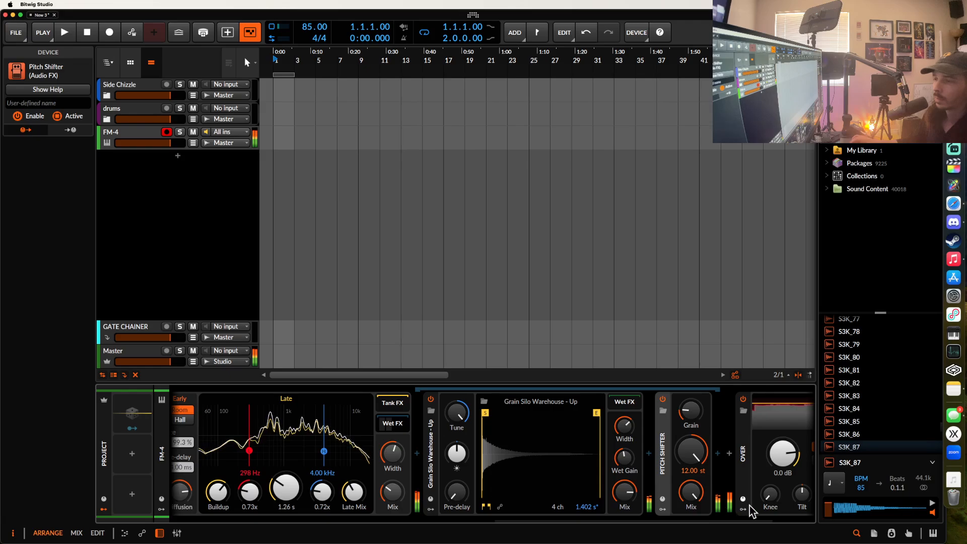
{"action": "left_click_drag", "start_coordinate": [688, 417], "coordinate": [688, 425]}
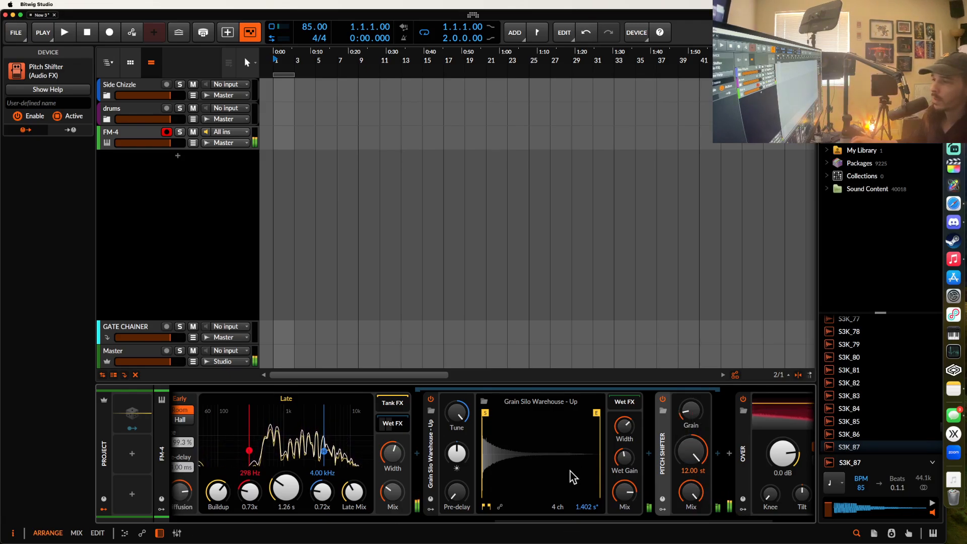
- Raise the Convolution's Mix further and move the Pitch Shifter into the Convolution's own Wet FX chain
{"action": "scroll", "coordinate": [392, 456], "scroll_direction": "left", "scroll_amount": 5}
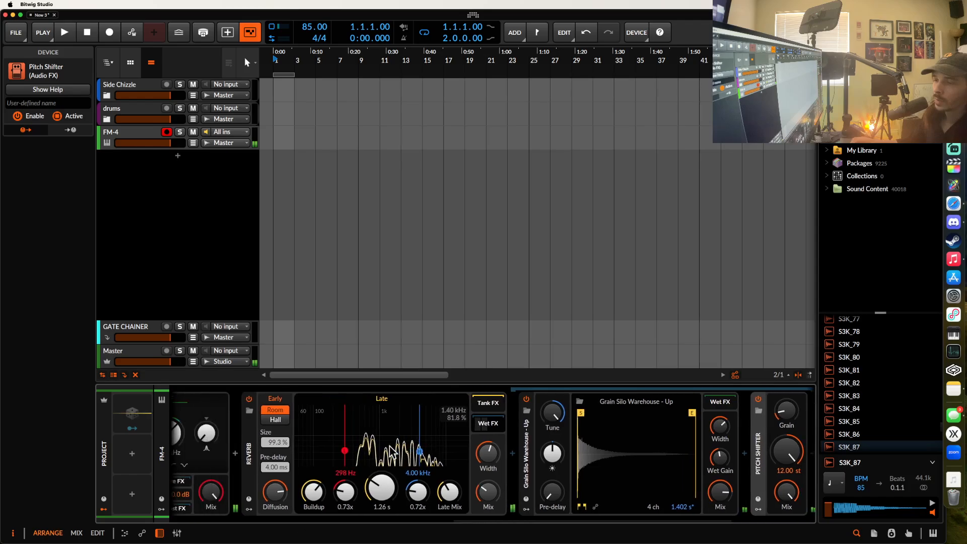
{"action": "scroll", "coordinate": [392, 455], "scroll_direction": "right", "scroll_amount": 6}
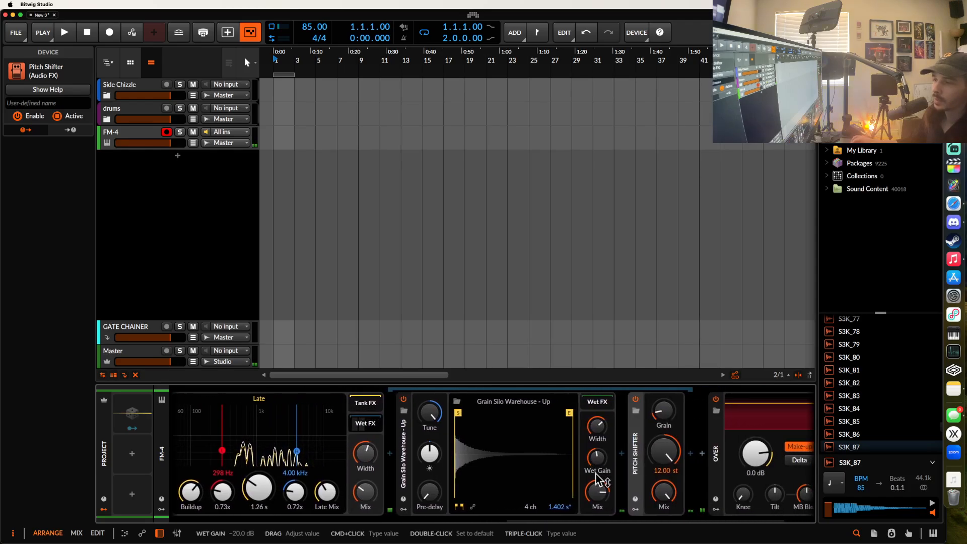
{"action": "left_click_drag", "start_coordinate": [597, 474], "coordinate": [598, 462]}
{"action": "mouse_move", "coordinate": [634, 435]}
{"action": "left_mouse_down"}
{"action": "mouse_move", "coordinate": [603, 406]}
{"action": "mouse_move", "coordinate": [618, 398]}
{"action": "mouse_move", "coordinate": [628, 423]}
{"action": "left_mouse_up"}
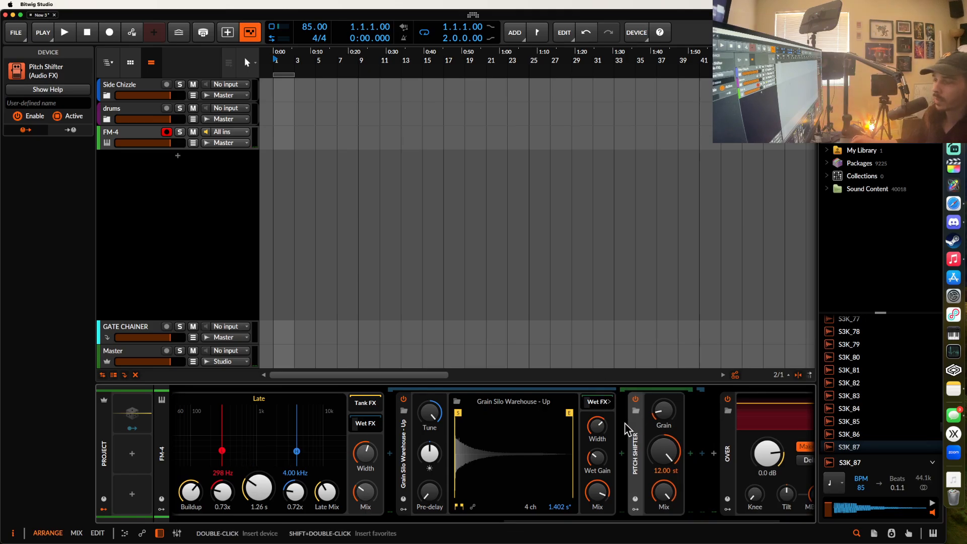
- Reset the Convolution's Tune to 0.00 st, and collapse the Pitch Shifter, Convolution and Reverb devices
{"action": "double_click", "coordinate": [635, 435]}
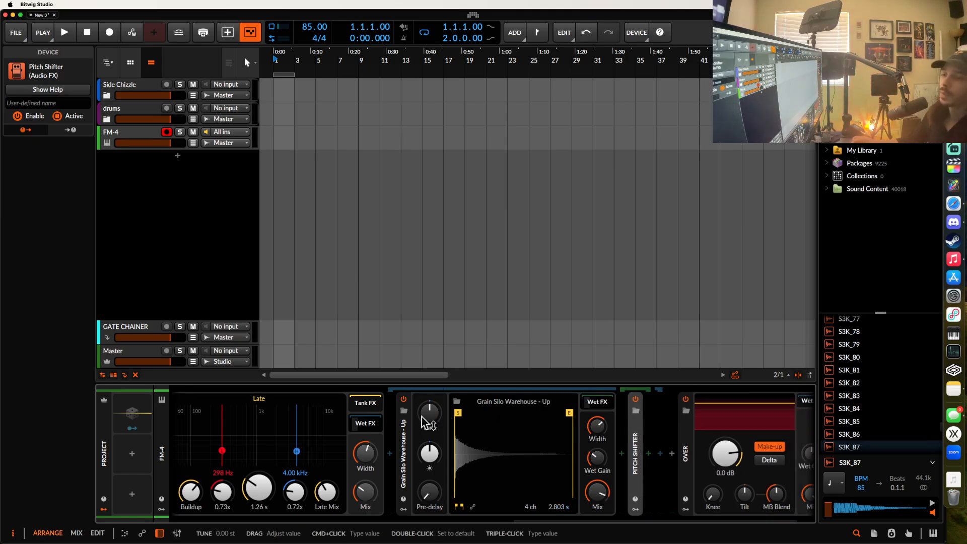
{"action": "double_click", "coordinate": [402, 436]}
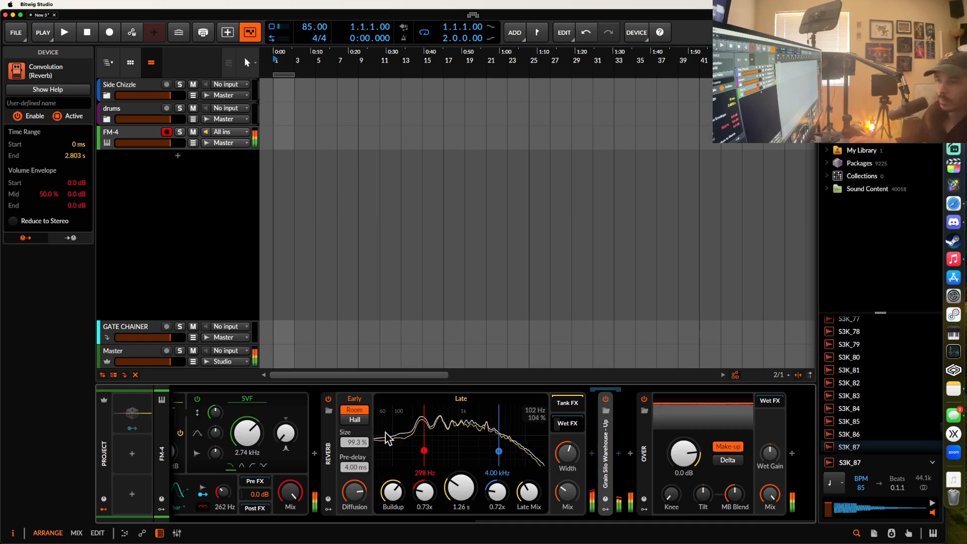
{"action": "double_click", "coordinate": [337, 429]}
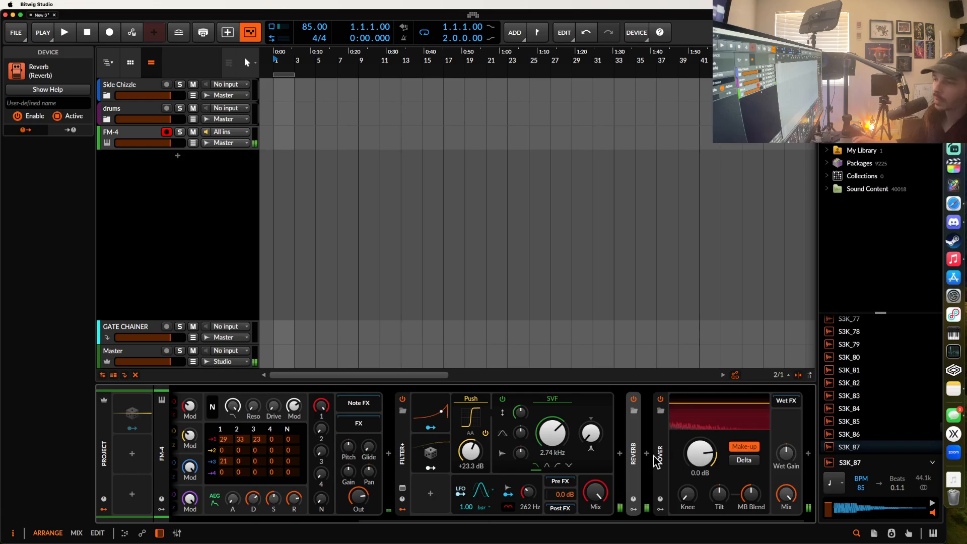
- Insert a second Filter+ device between the Reverb and Over
{"action": "left_click", "coordinate": [650, 454]}
{"action": "type", "text": "filter"}
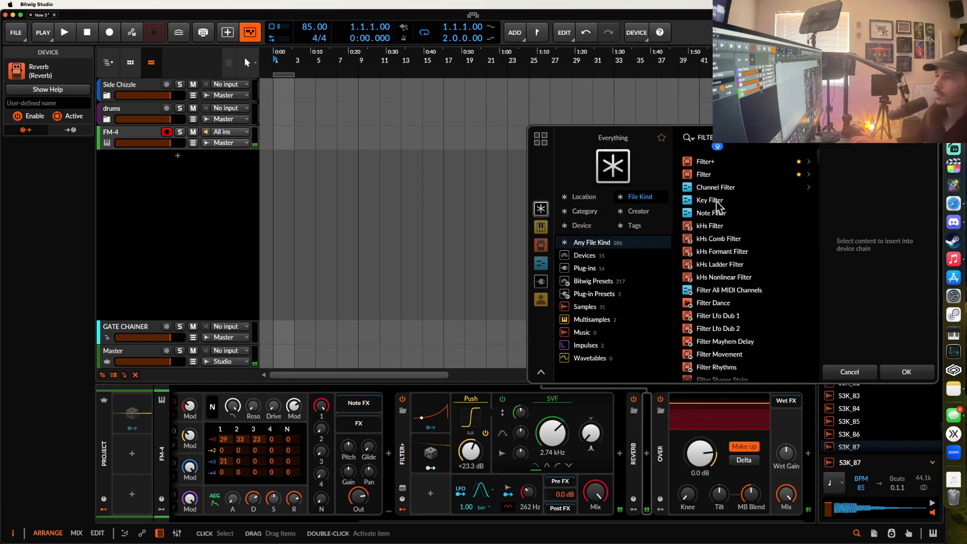
{"action": "left_click", "coordinate": [703, 160]}
{"action": "left_click", "coordinate": [907, 371]}
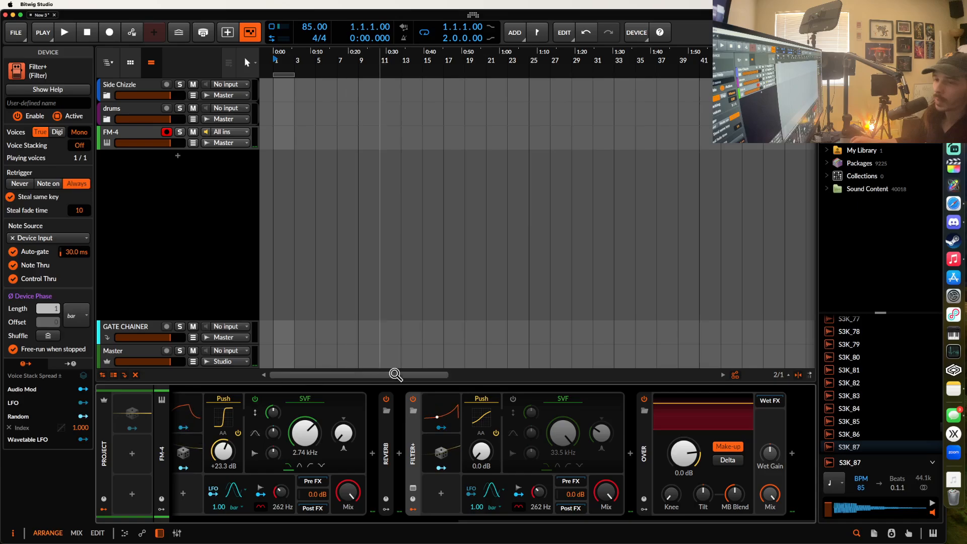
- Switch the second Filter+ waveshaper to Chebyshev and set its amount to 3.41
{"action": "left_click", "coordinate": [481, 401]}
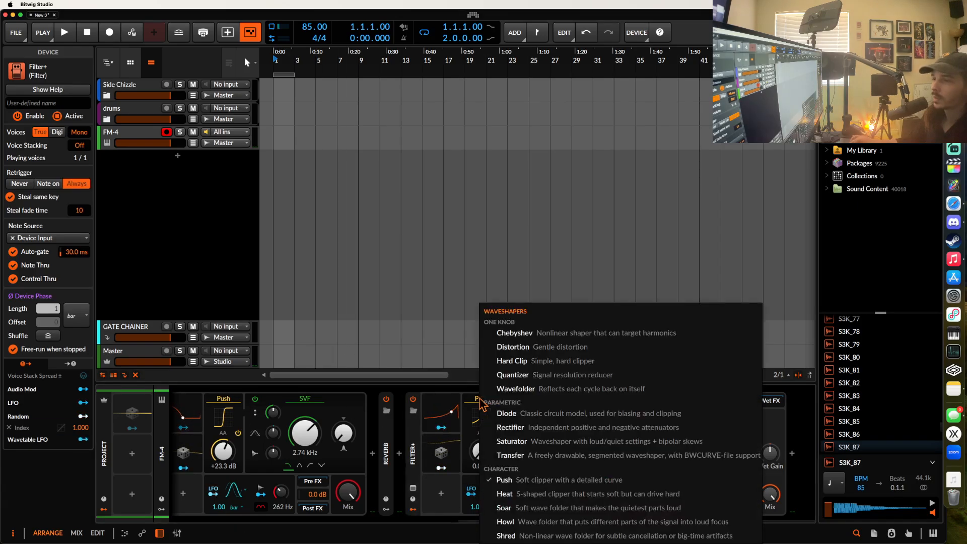
{"action": "left_click", "coordinate": [506, 331]}
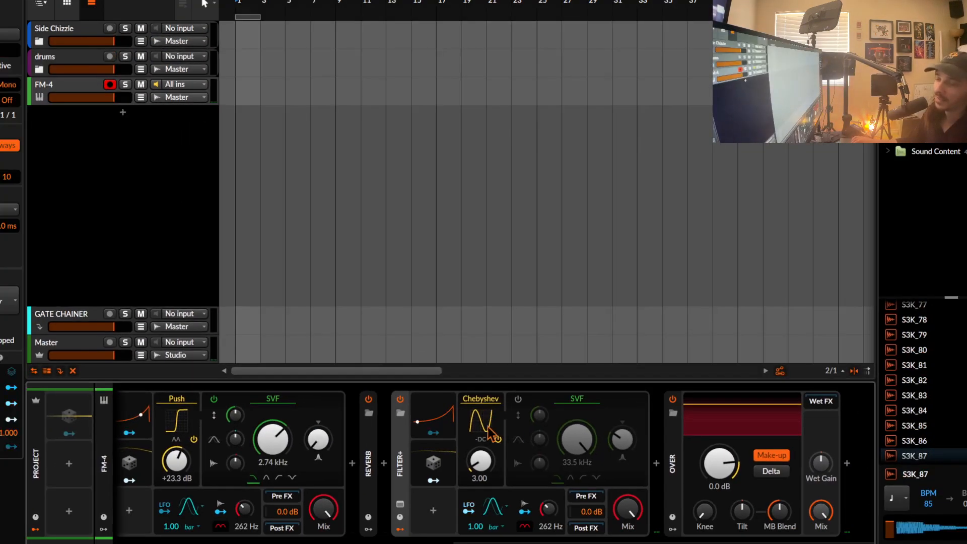
{"action": "left_click_drag", "start_coordinate": [491, 432], "coordinate": [491, 399]}
{"action": "left_click_drag", "start_coordinate": [480, 461], "coordinate": [481, 484]}
- Turn off the Push Filter+ and the Reverb together, leaving the Chebyshev Filter+ and Over active
{"action": "scroll", "coordinate": [212, 446], "scroll_direction": "left", "scroll_amount": 5}
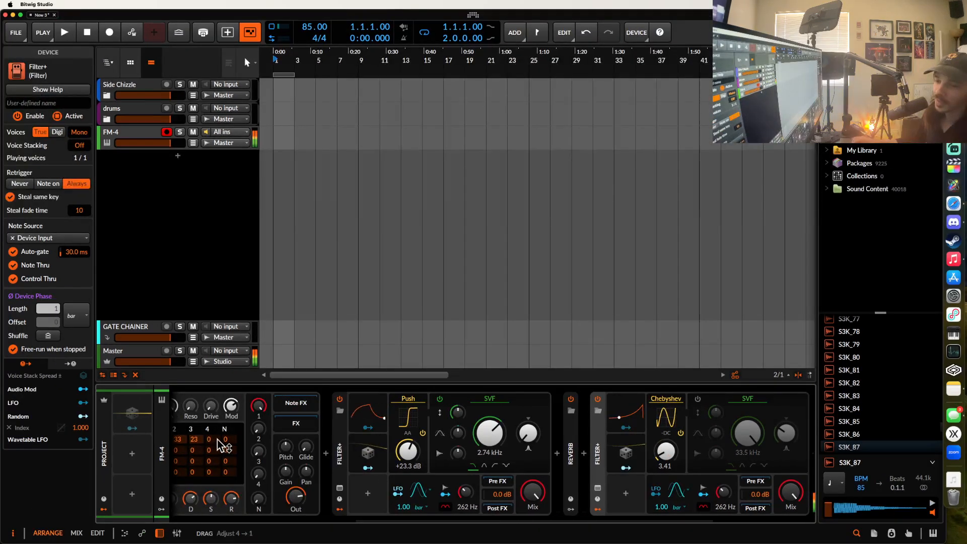
{"action": "left_click", "coordinate": [334, 439]}
{"action": "left_click", "coordinate": [571, 444], "text": "shift"}
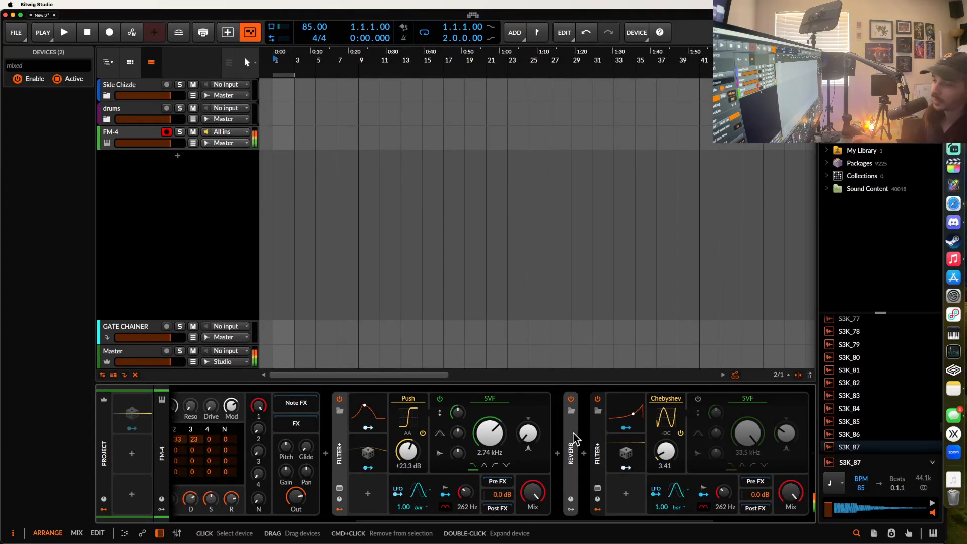
{"action": "key", "text": "alt+m"}
- Raise the Chebyshev amount to 8.13, and turn the Reverb and the Push Filter+ back on
{"action": "scroll", "coordinate": [574, 440], "scroll_direction": "right", "scroll_amount": 4}
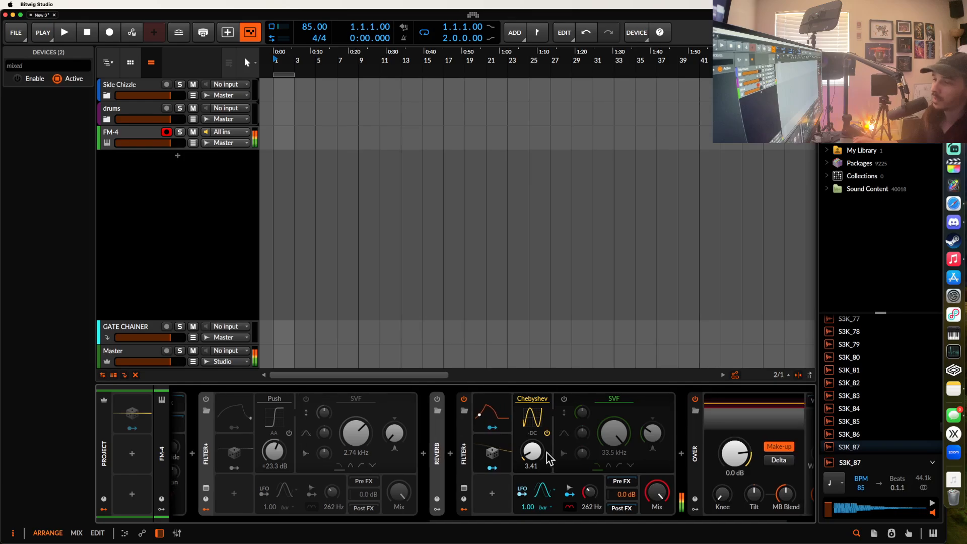
{"action": "scroll", "coordinate": [528, 459], "scroll_direction": "right", "scroll_amount": 2}
{"action": "mouse_move", "coordinate": [482, 456]}
{"action": "left_mouse_down"}
{"action": "mouse_move", "coordinate": [483, 408]}
{"action": "mouse_move", "coordinate": [483, 449]}
{"action": "left_mouse_up"}
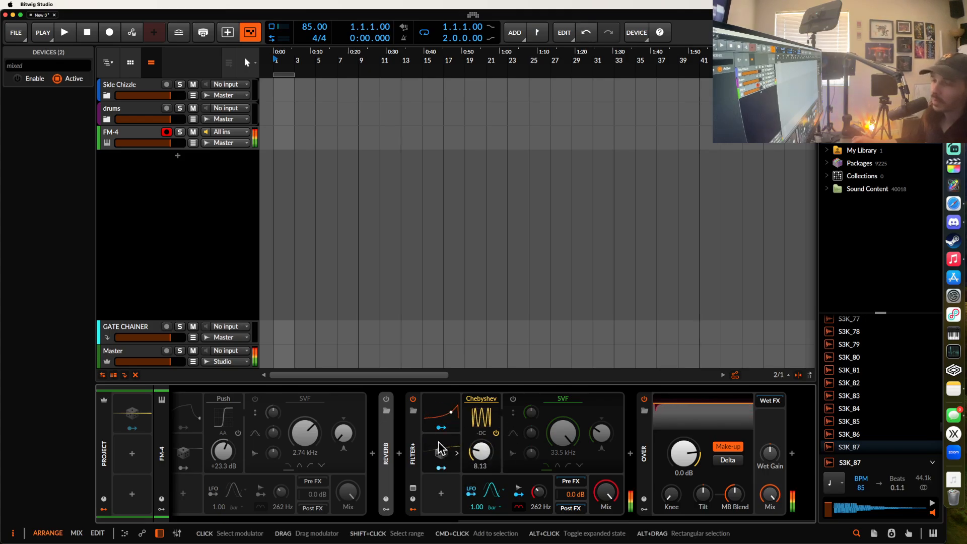
{"action": "left_click", "coordinate": [385, 400]}
{"action": "scroll", "coordinate": [385, 401], "scroll_direction": "left", "scroll_amount": 4}
{"action": "left_click", "coordinate": [257, 400]}
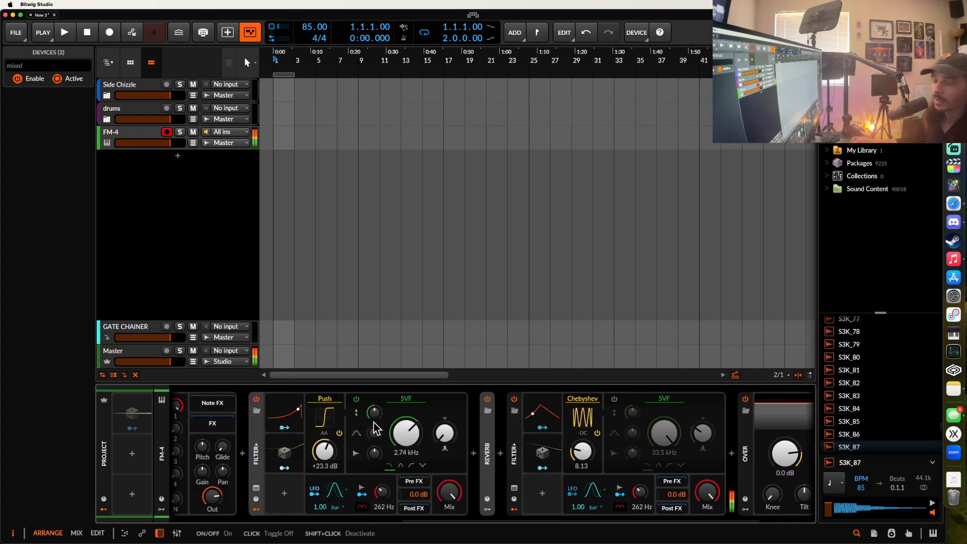
- Lower the Chebyshev amount to 3.69, raise it to 8.03, and sweep it on to 9.27
{"action": "scroll", "coordinate": [377, 426], "scroll_direction": "right", "scroll_amount": 4}
{"action": "mouse_move", "coordinate": [482, 454]}
{"action": "left_mouse_down"}
{"action": "mouse_move", "coordinate": [482, 446]}
{"action": "mouse_move", "coordinate": [481, 464]}
{"action": "left_mouse_up"}
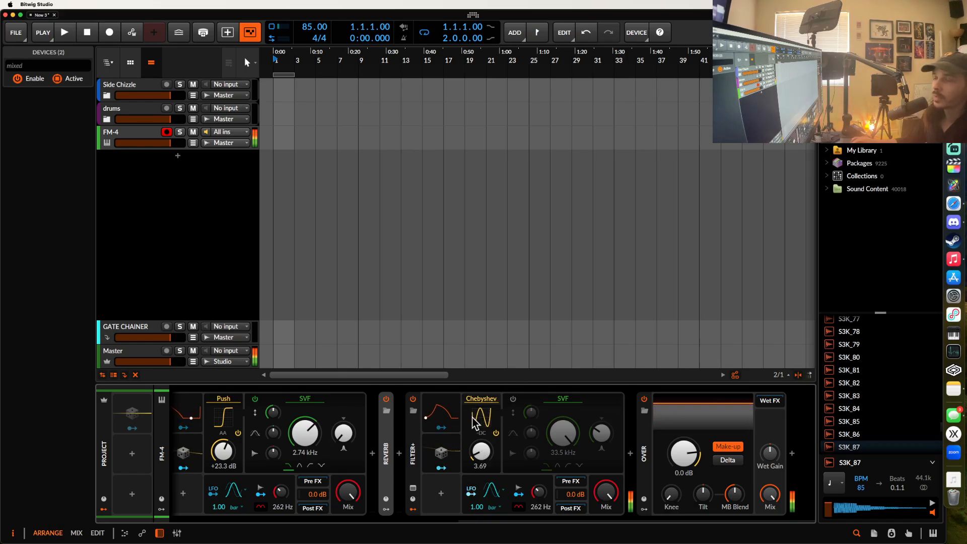
{"action": "mouse_move", "coordinate": [476, 419]}
{"action": "left_mouse_down"}
{"action": "mouse_move", "coordinate": [477, 403]}
{"action": "mouse_move", "coordinate": [476, 417]}
{"action": "left_mouse_up"}
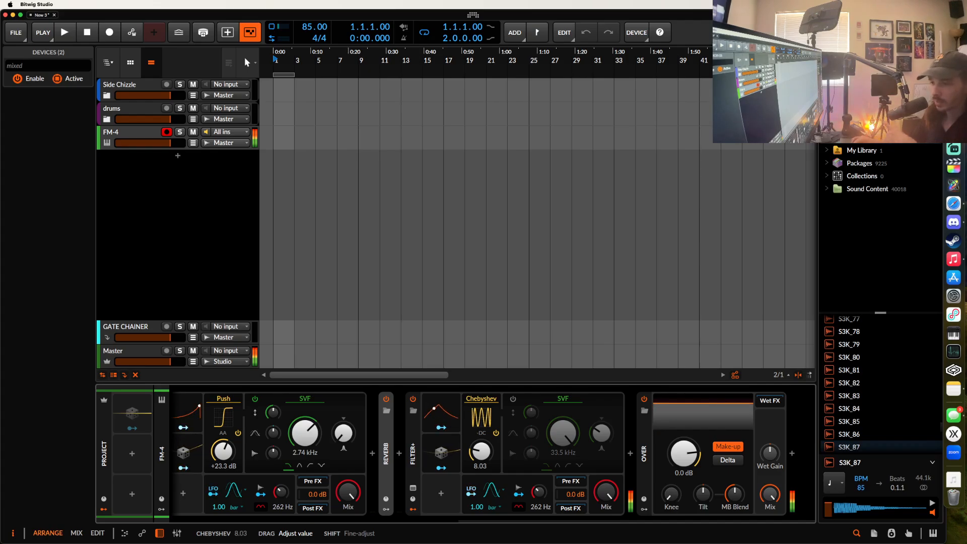
{"action": "left_click_drag", "start_coordinate": [481, 451], "coordinate": [481, 456]}
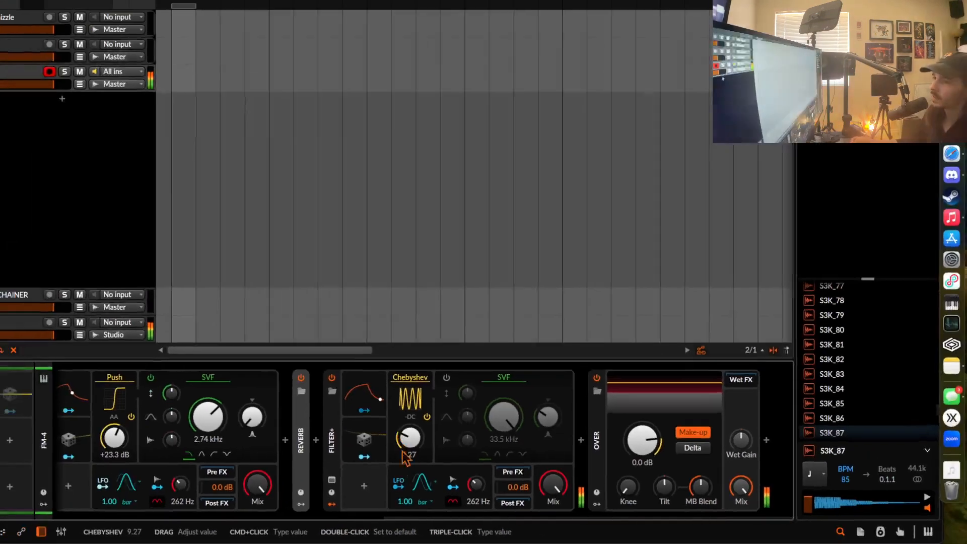
- Reset the Chebyshev amount to its default of 1.00 and raise it to 8.54
{"action": "left_click_drag", "start_coordinate": [131, 230], "coordinate": [130, 282]}
{"action": "left_click_drag", "start_coordinate": [408, 439], "coordinate": [407, 409]}
{"action": "double_click", "coordinate": [407, 439]}
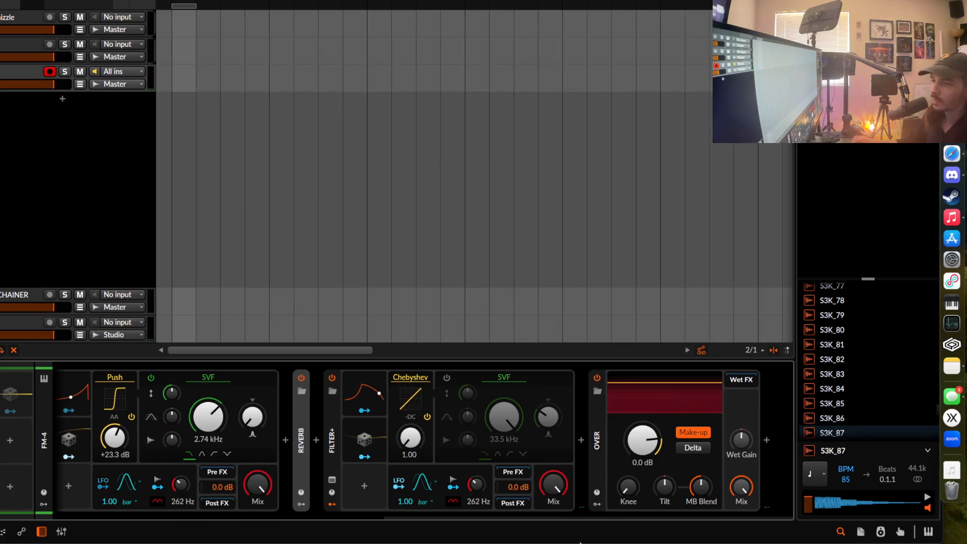
{"action": "left_click_drag", "start_coordinate": [410, 437], "coordinate": [410, 388]}
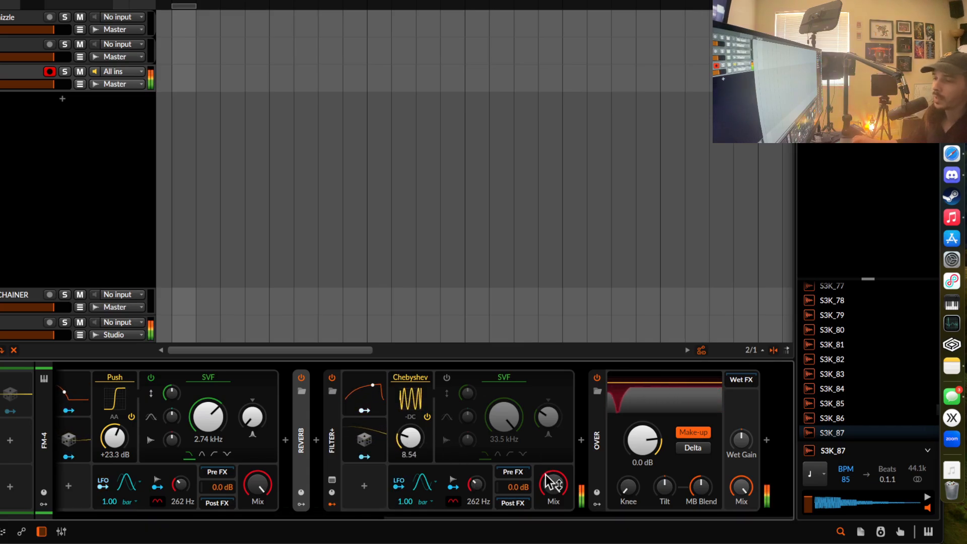
- Check the Master track's device chain and return to the FM-4 track's devices
{"action": "left_click", "coordinate": [234, 319]}
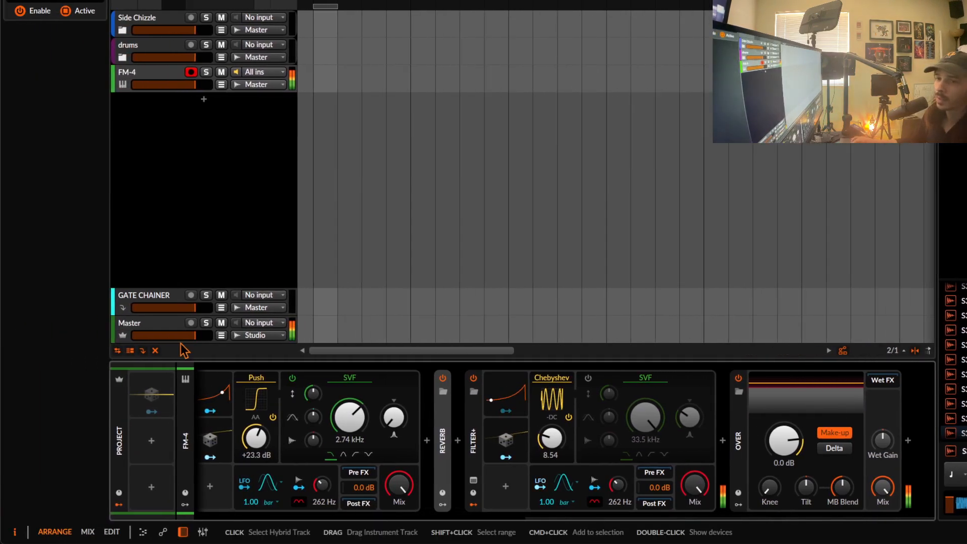
{"action": "left_click", "coordinate": [168, 328]}
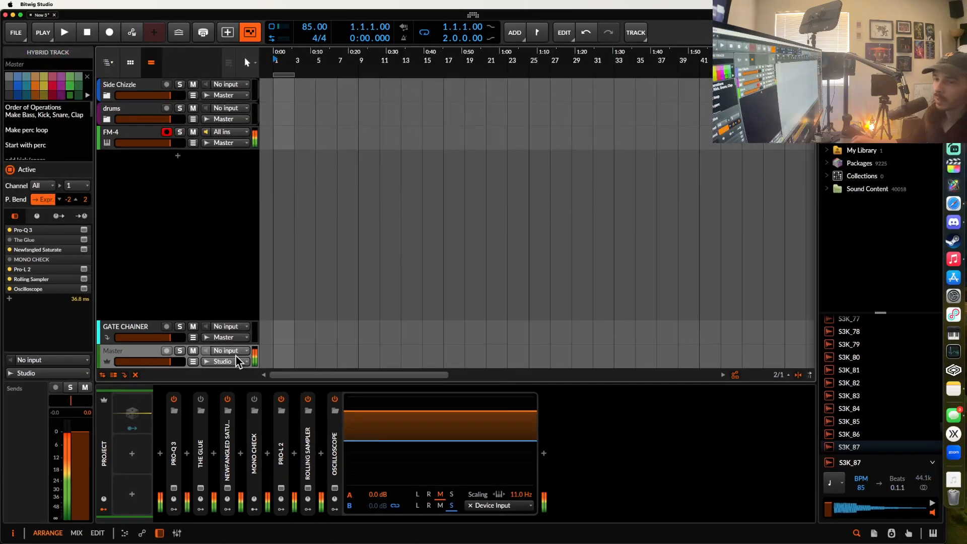
{"action": "left_click", "coordinate": [138, 142]}
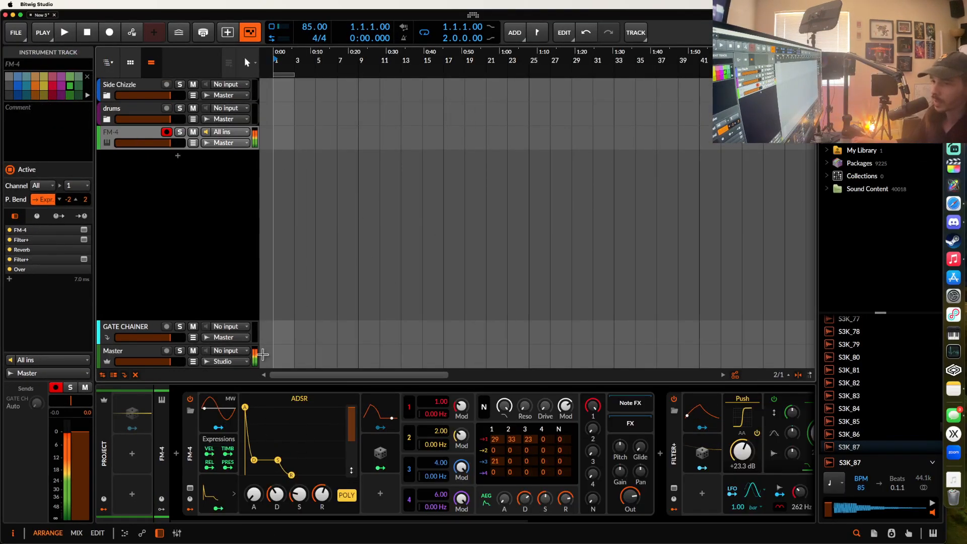
- Set the Chebyshev amount to 3.69, switch off Make-up in Over, and lower Over's clipping threshold to -9.4 dB
{"action": "scroll", "coordinate": [475, 444], "scroll_direction": "right", "scroll_amount": 10}
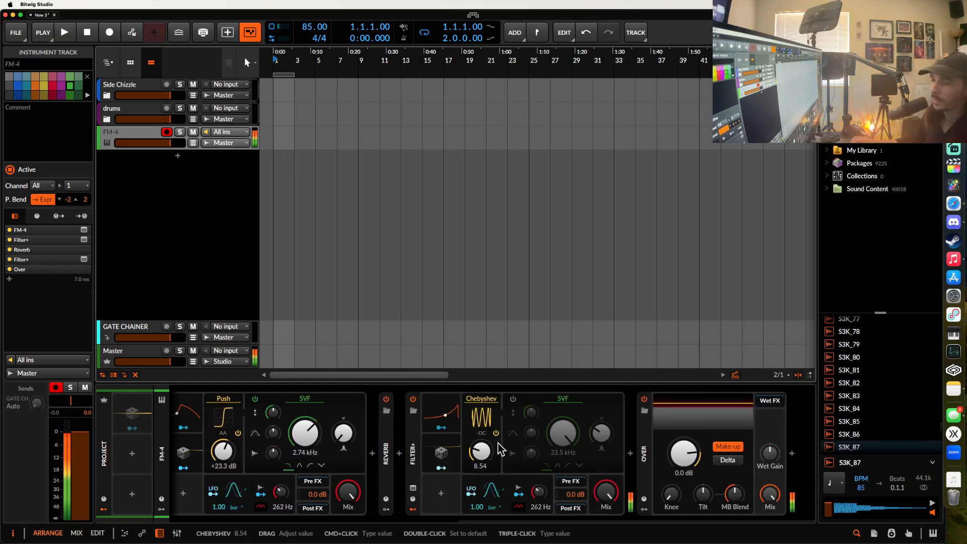
{"action": "left_click_drag", "start_coordinate": [482, 451], "coordinate": [481, 476]}
{"action": "left_click", "coordinate": [726, 447]}
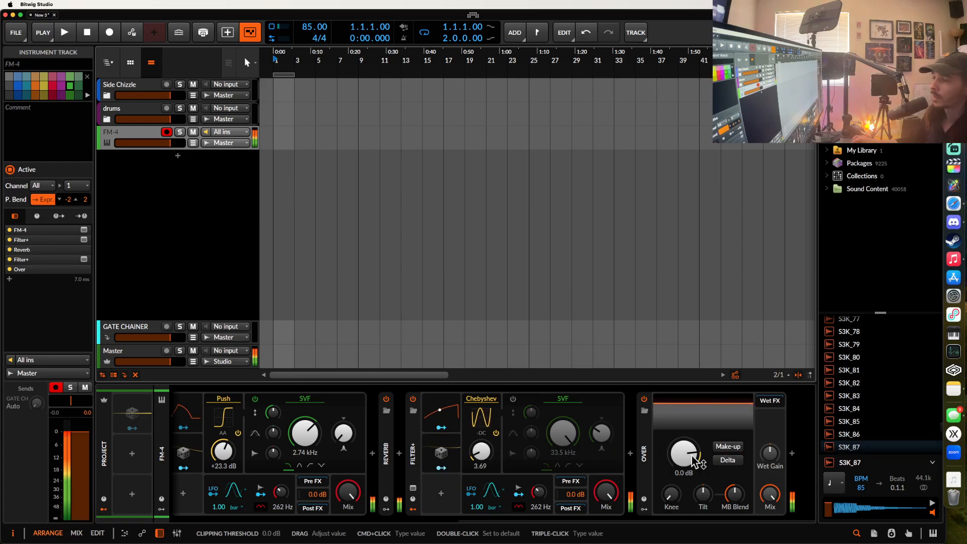
{"action": "left_click_drag", "start_coordinate": [684, 454], "coordinate": [684, 470]}
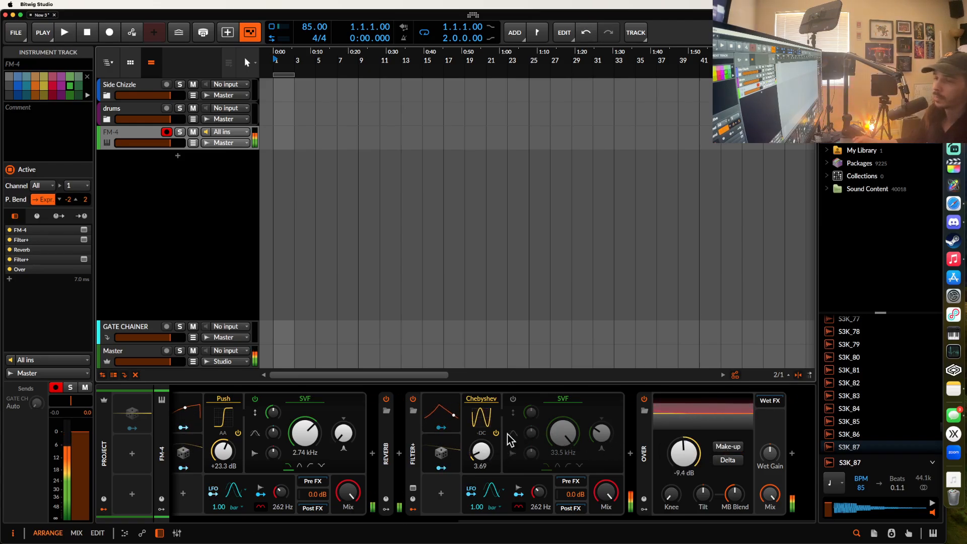
- Try Chebyshev amounts of 2.14, 2.45 and 7.20, and lower Over's clipping threshold to -15.5 dB
{"action": "left_click_drag", "start_coordinate": [482, 452], "coordinate": [483, 452]}
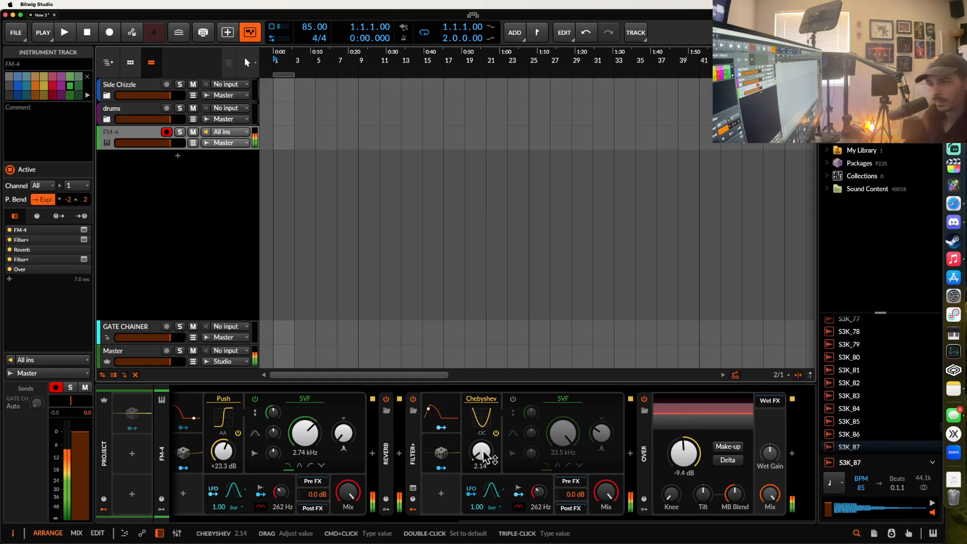
{"action": "left_click_drag", "start_coordinate": [484, 456], "coordinate": [484, 453]}
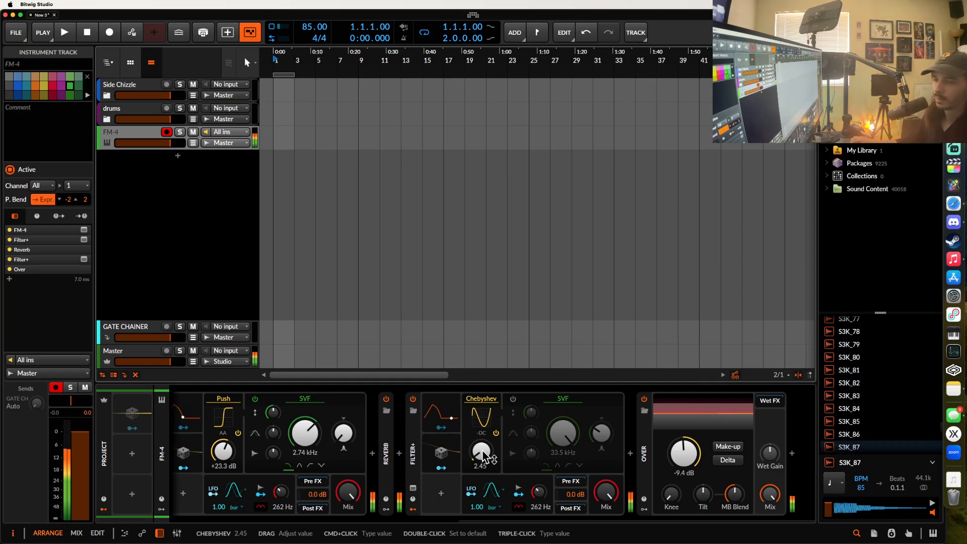
{"action": "left_click_drag", "start_coordinate": [483, 454], "coordinate": [481, 424]}
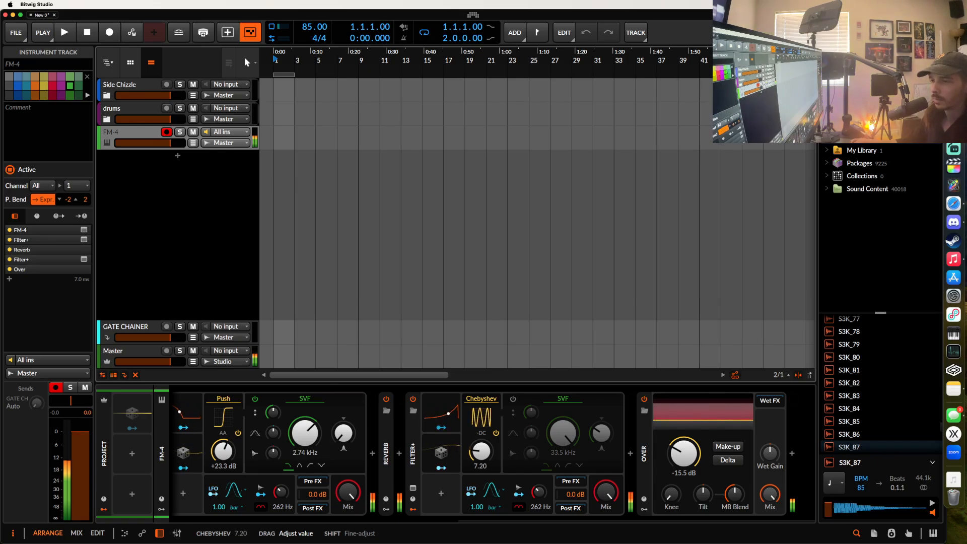
- Try Chebyshev amounts of 6.17 and 12.78, and bring the amount down to 5.86
{"action": "left_click_drag", "start_coordinate": [482, 457], "coordinate": [484, 461]}
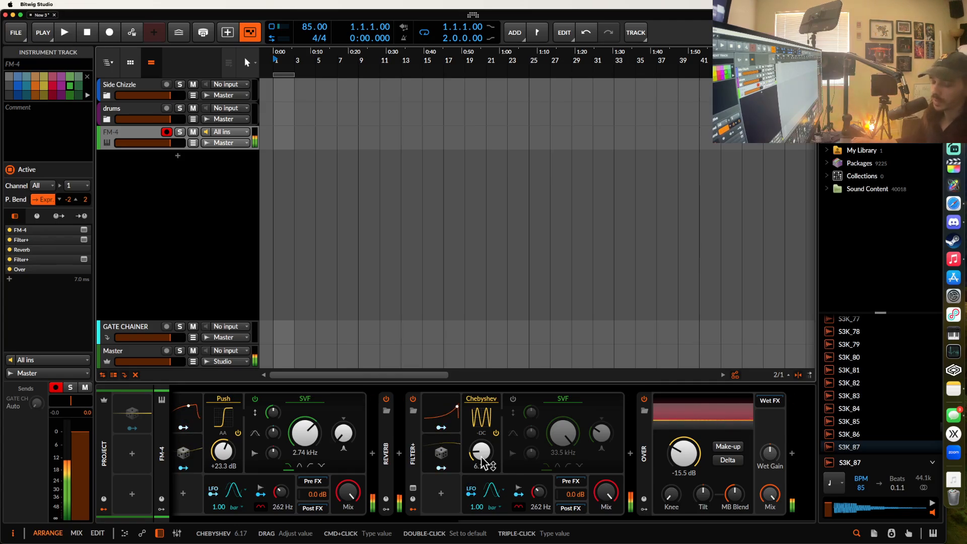
{"action": "left_click_drag", "start_coordinate": [482, 461], "coordinate": [483, 443]}
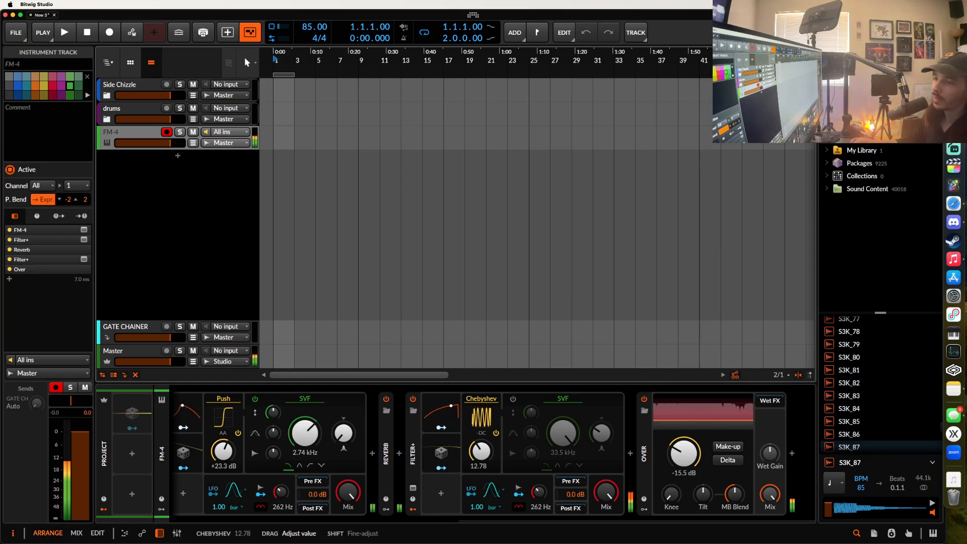
{"action": "left_click_drag", "start_coordinate": [482, 438], "coordinate": [483, 461]}
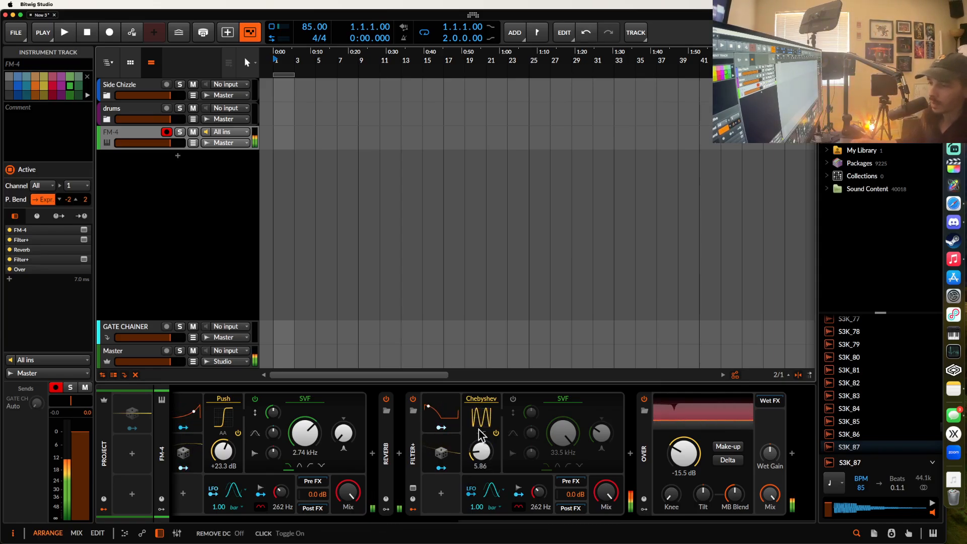
- Move the Chebyshev Filter+ ahead of the Push Filter+, and place the Reverb between the two Filter+ devices
{"action": "scroll", "coordinate": [446, 438], "scroll_direction": "left", "scroll_amount": 3}
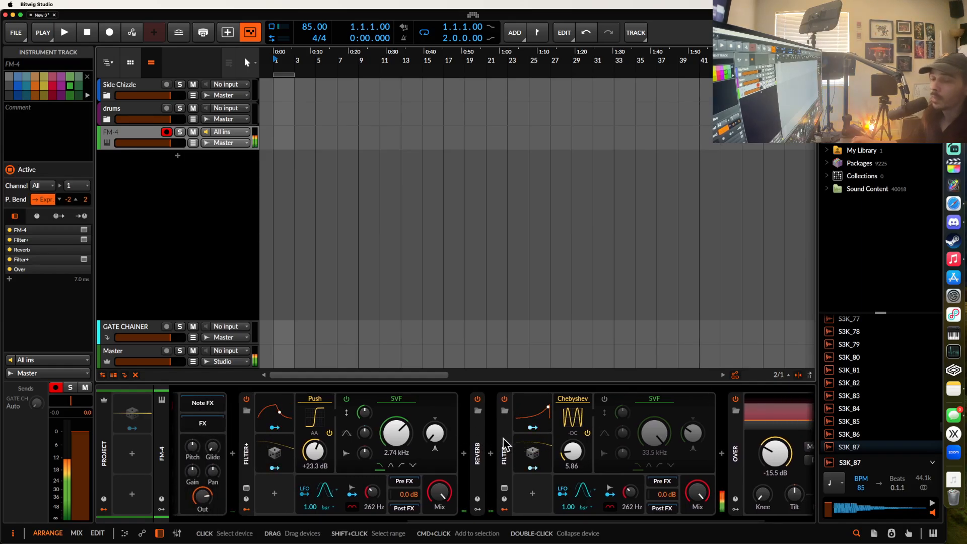
{"action": "left_click_drag", "start_coordinate": [504, 436], "coordinate": [238, 449]}
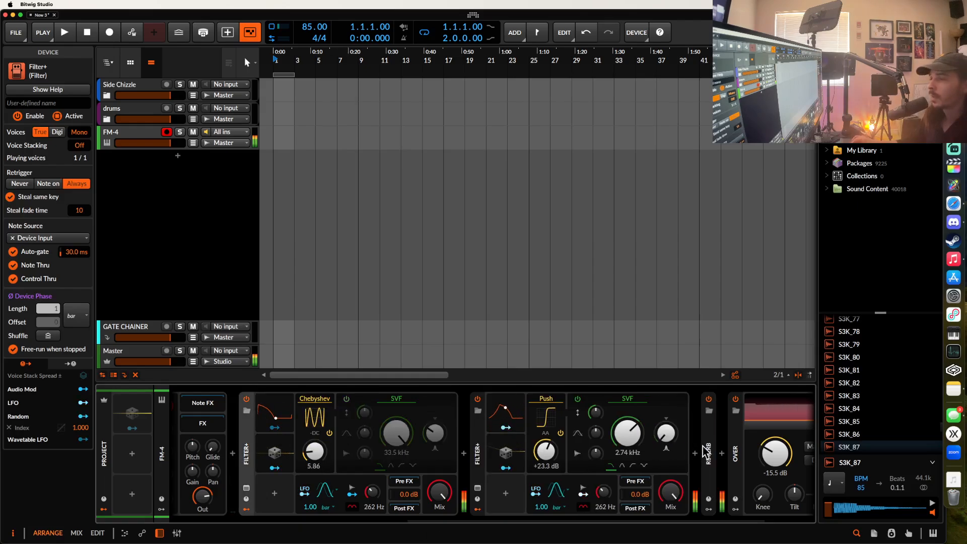
{"action": "mouse_move", "coordinate": [706, 450]}
{"action": "left_mouse_down"}
{"action": "mouse_move", "coordinate": [469, 446]}
{"action": "mouse_move", "coordinate": [611, 443]}
{"action": "mouse_move", "coordinate": [543, 433]}
{"action": "left_mouse_up"}
{"action": "left_click_drag", "start_coordinate": [479, 450], "coordinate": [487, 407]}
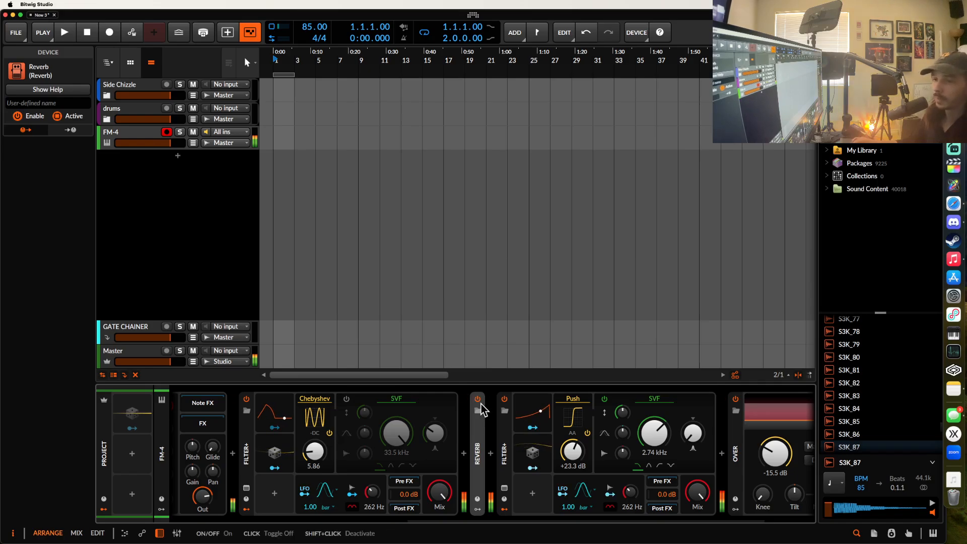
- Set the Chebyshev amount to 7.41 and Over's clipping threshold to -7.3 dB
{"action": "left_click_drag", "start_coordinate": [316, 451], "coordinate": [314, 449]}
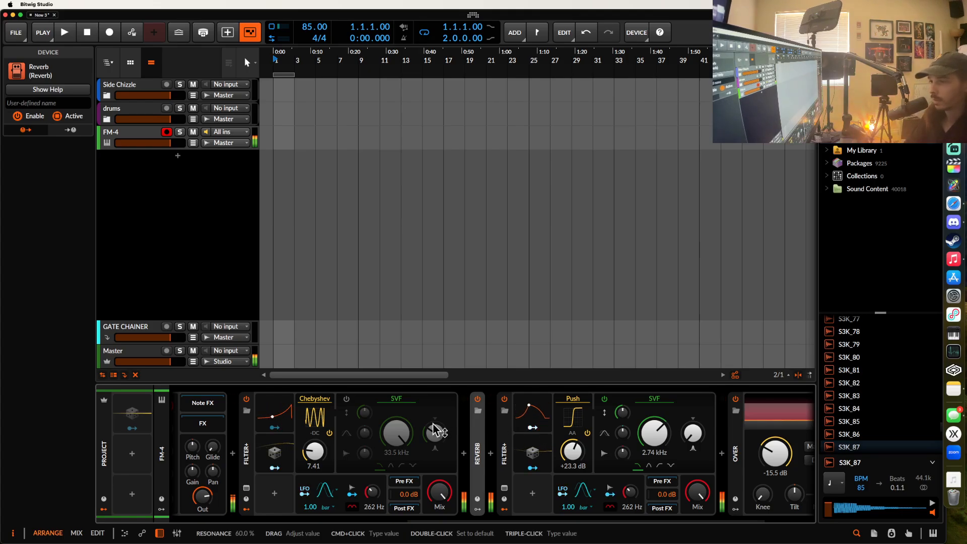
{"action": "left_click_drag", "start_coordinate": [776, 456], "coordinate": [774, 459]}
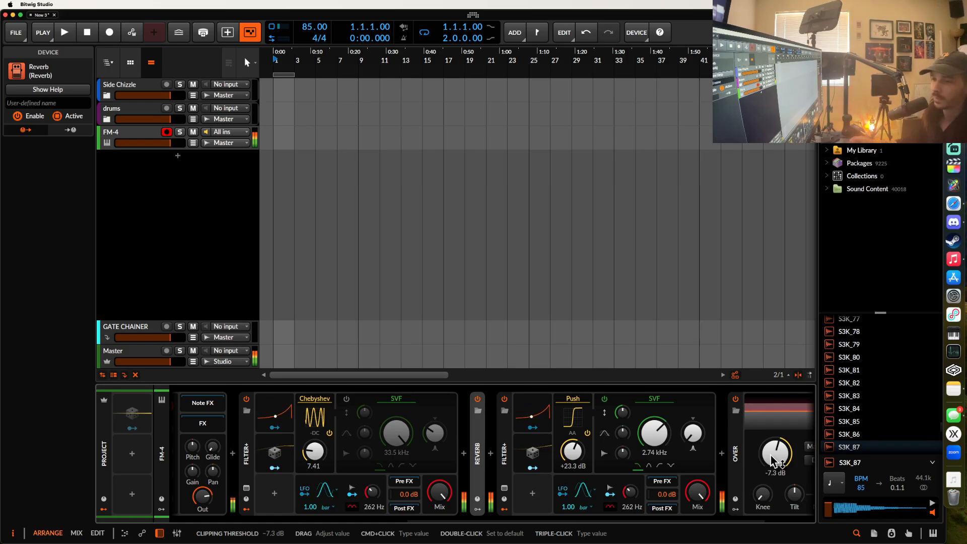
- Expand the Reverb between the two Filter+ devices and adjust its Mix
{"action": "scroll", "coordinate": [464, 449], "scroll_direction": "left", "scroll_amount": 5}
{"action": "scroll", "coordinate": [464, 449], "scroll_direction": "right", "scroll_amount": 1}
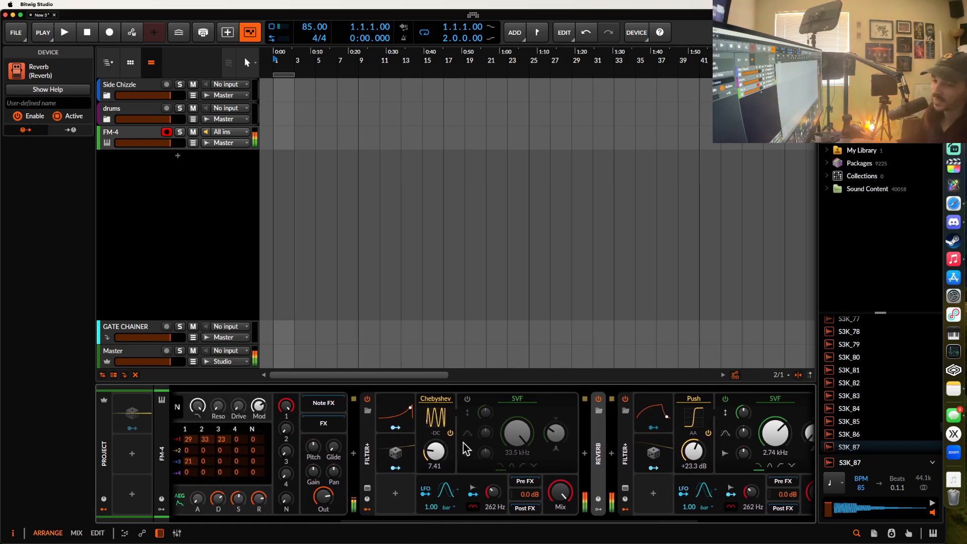
{"action": "scroll", "coordinate": [466, 448], "scroll_direction": "right", "scroll_amount": 5}
{"action": "double_click", "coordinate": [456, 459]}
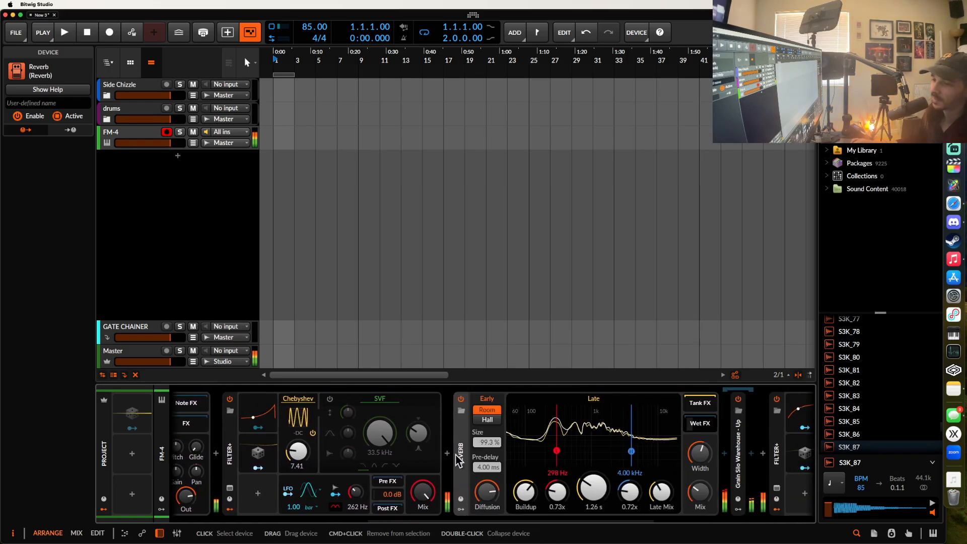
{"action": "mouse_move", "coordinate": [702, 493]}
{"action": "left_mouse_down"}
{"action": "mouse_move", "coordinate": [702, 478]}
{"action": "mouse_move", "coordinate": [702, 492]}
{"action": "left_mouse_up"}
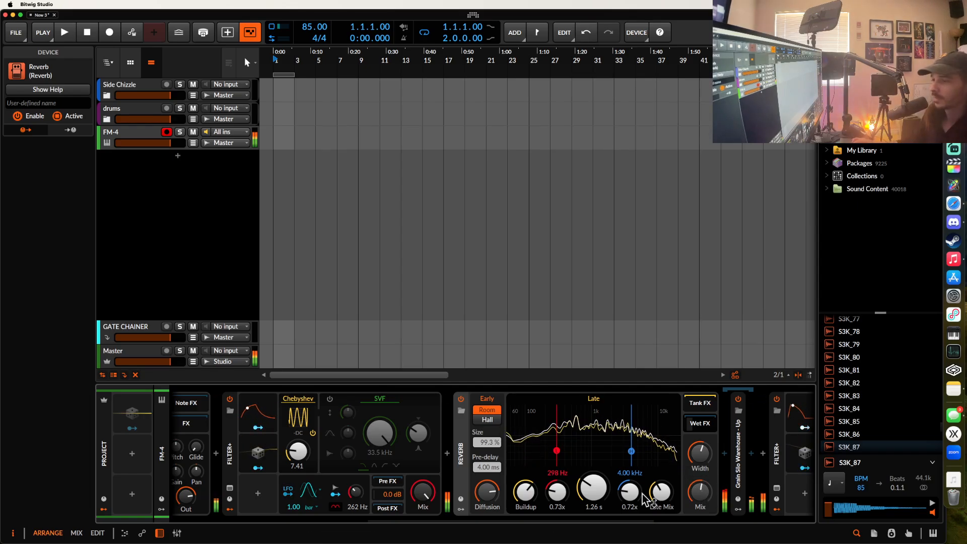
- Set the Reverb's high crossover to 9.19 kHz, decay to 3.16 s, low decay multiplier to 0.56x and Buildup to 20%, and adjust Late Mix
{"action": "left_click_drag", "start_coordinate": [632, 451], "coordinate": [656, 451]}
{"action": "left_click_drag", "start_coordinate": [593, 488], "coordinate": [594, 464]}
{"action": "mouse_move", "coordinate": [558, 494]}
{"action": "left_mouse_down"}
{"action": "mouse_move", "coordinate": [558, 510]}
{"action": "mouse_move", "coordinate": [558, 497]}
{"action": "left_mouse_up"}
{"action": "left_click_drag", "start_coordinate": [662, 491], "coordinate": [661, 519]}
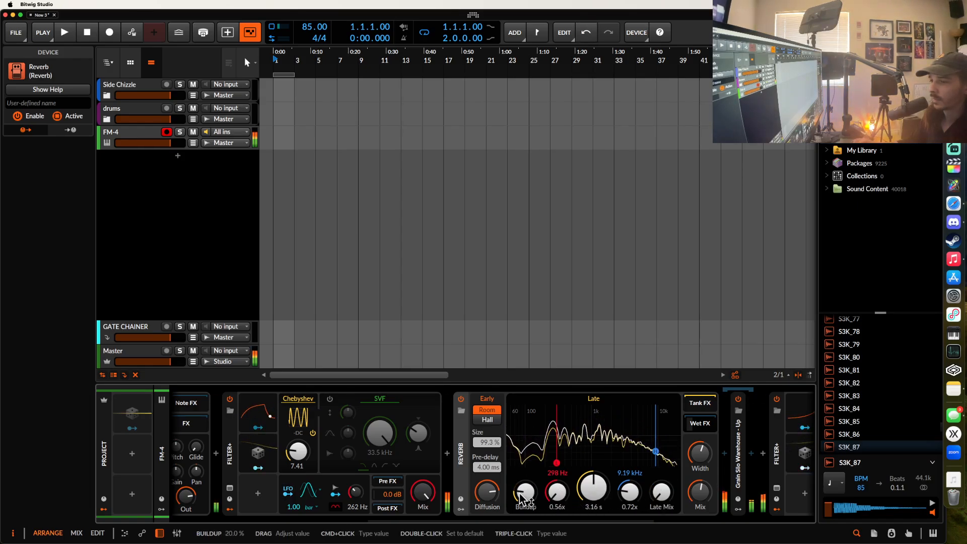
- Set the Reverb's early reflections to Hall with a Size of 121%, and collapse the device
{"action": "left_click_drag", "start_coordinate": [487, 442], "coordinate": [487, 431]}
{"action": "left_click", "coordinate": [488, 420]}
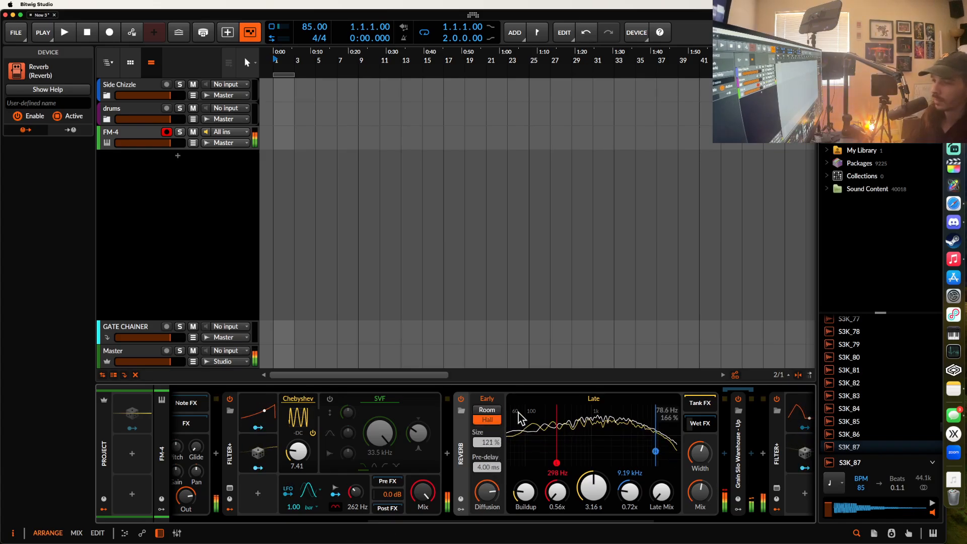
{"action": "scroll", "coordinate": [519, 413], "scroll_direction": "right", "scroll_amount": 2}
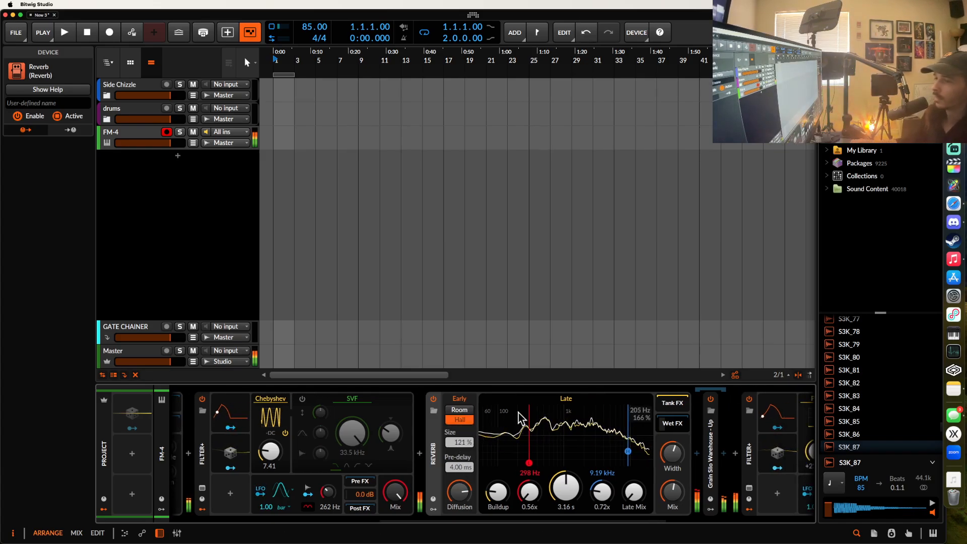
{"action": "double_click", "coordinate": [429, 436]}
- Collapse the Chebyshev Filter+ and the Push Filter+ so only their modulators show
{"action": "scroll", "coordinate": [429, 435], "scroll_direction": "left", "scroll_amount": 4}
{"action": "double_click", "coordinate": [264, 438]}
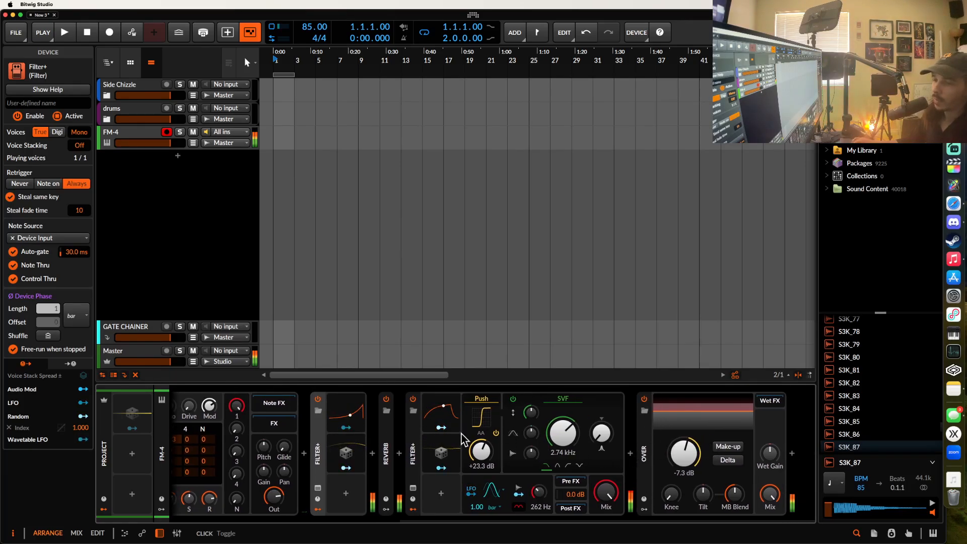
{"action": "left_click", "coordinate": [416, 435]}
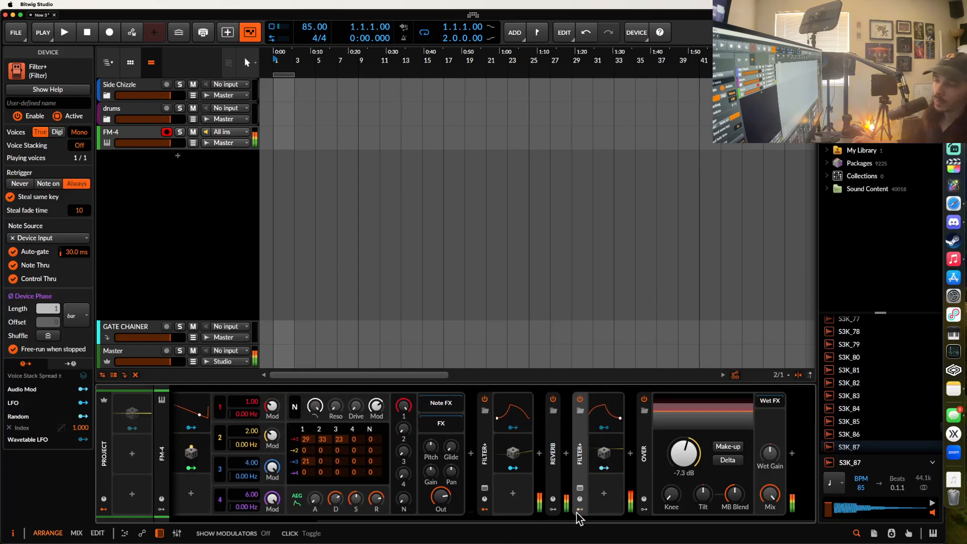
- Collapse both Filter+ devices along with their modulators, and insert a Dynamics device between the second Filter+ and Over
{"action": "left_click", "coordinate": [523, 458]}
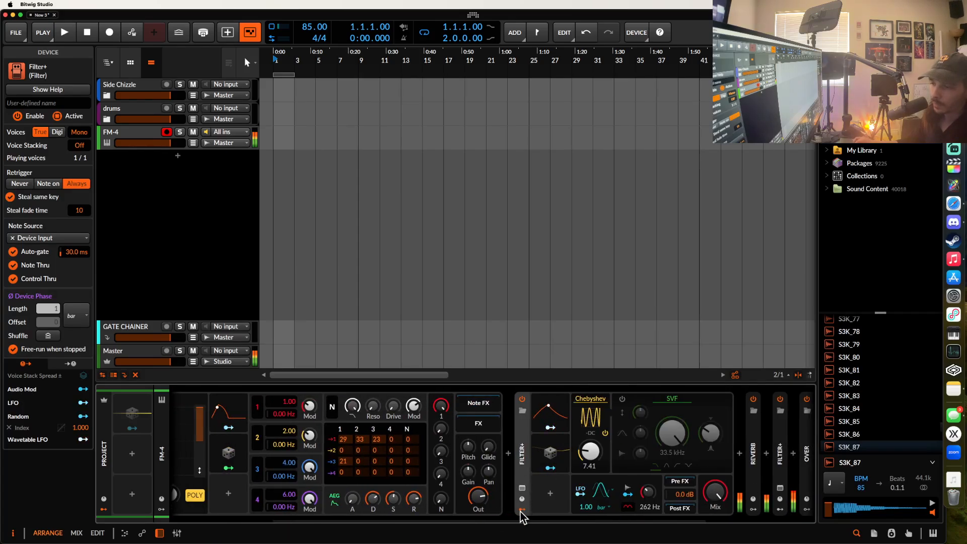
{"action": "left_click", "coordinate": [524, 459]}
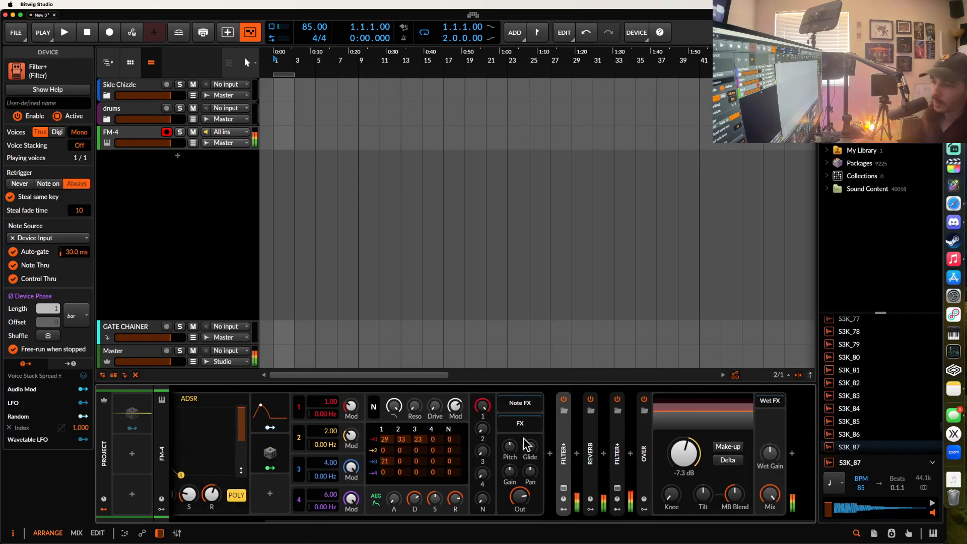
{"action": "left_click", "coordinate": [631, 454]}
{"action": "type", "text": "DY"}
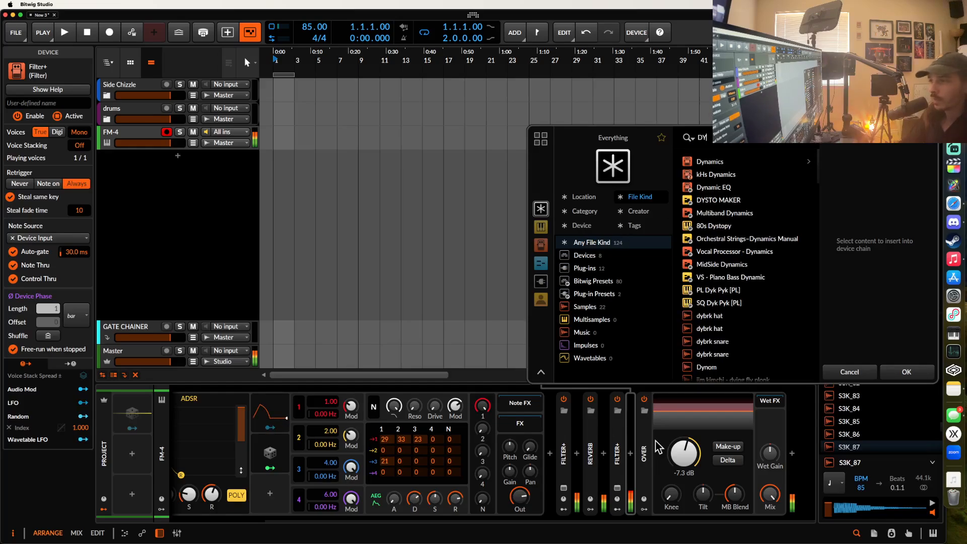
{"action": "type", "text": "N"}
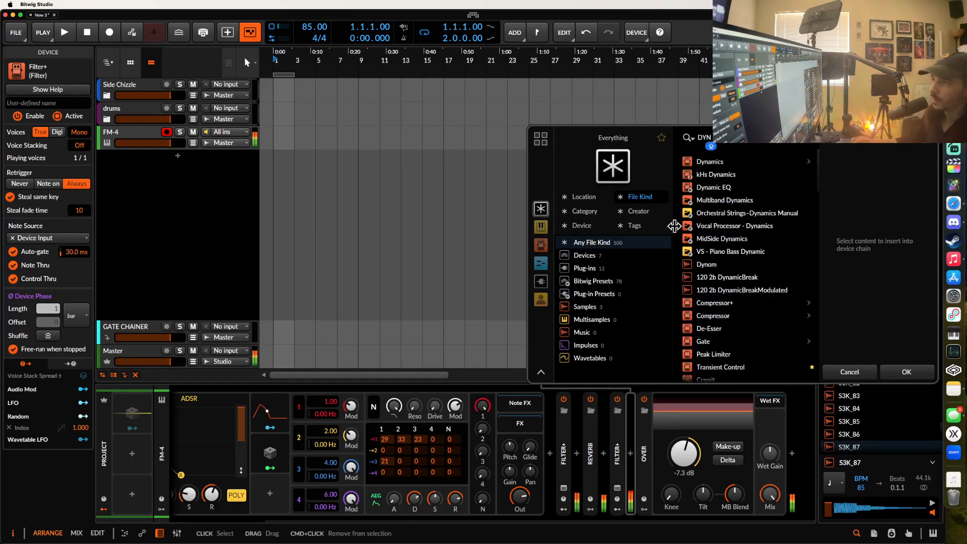
{"action": "left_click", "coordinate": [709, 162]}
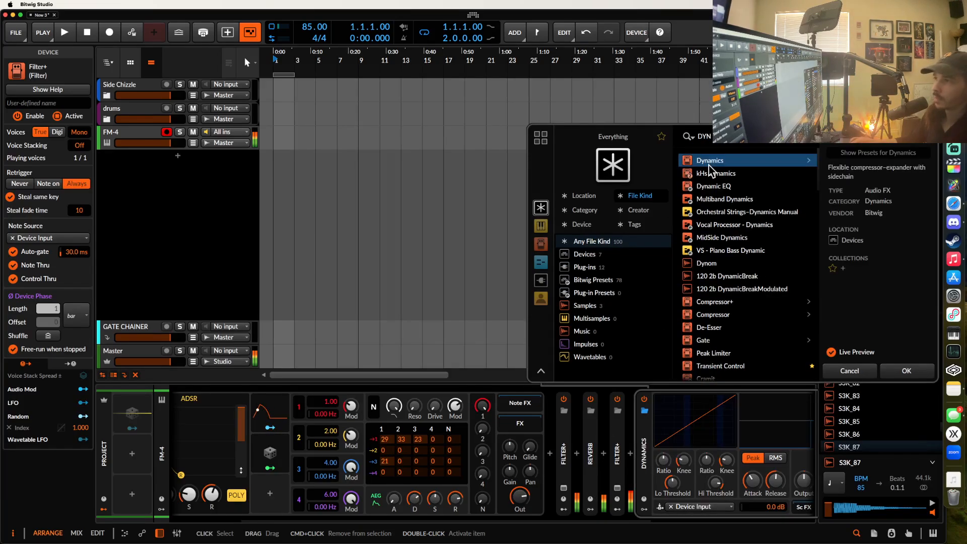
{"action": "left_click", "coordinate": [907, 371]}
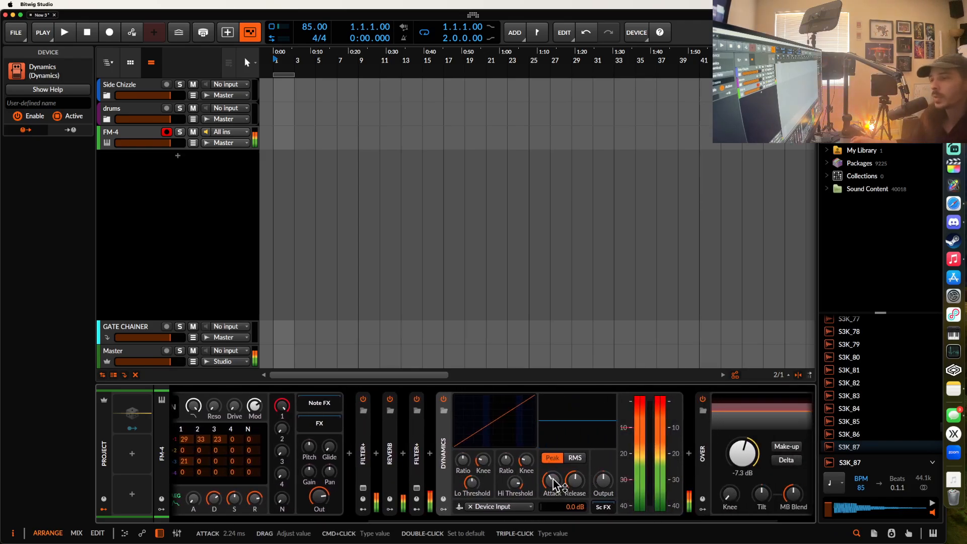
- Set the Dynamics attack to 0.10 ms and low ratio to 1:1.64, and adjust its release, high threshold and high ratio
{"action": "left_click_drag", "start_coordinate": [555, 486], "coordinate": [555, 496]}
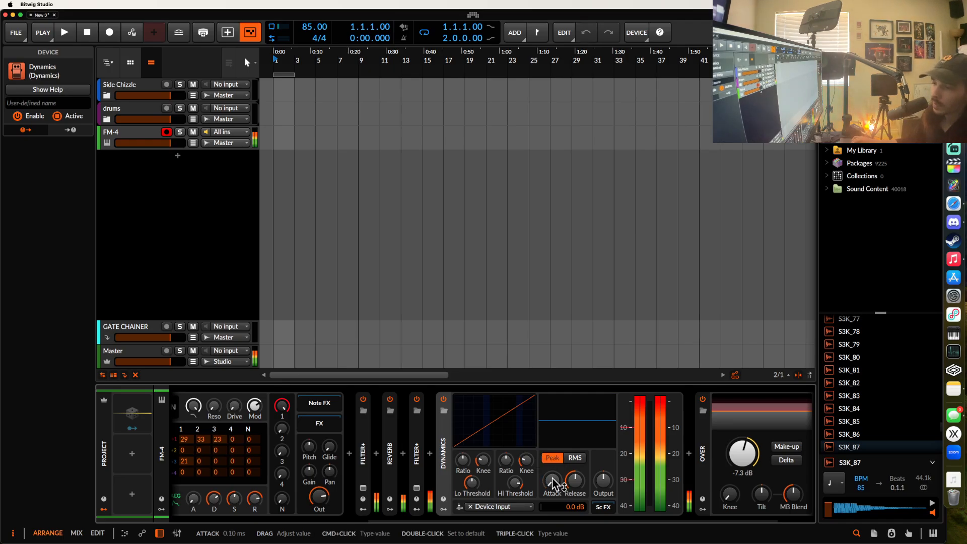
{"action": "mouse_move", "coordinate": [575, 480]}
{"action": "left_mouse_down"}
{"action": "mouse_move", "coordinate": [552, 499]}
{"action": "mouse_move", "coordinate": [573, 468]}
{"action": "left_mouse_up"}
{"action": "left_click_drag", "start_coordinate": [474, 459], "coordinate": [473, 456]}
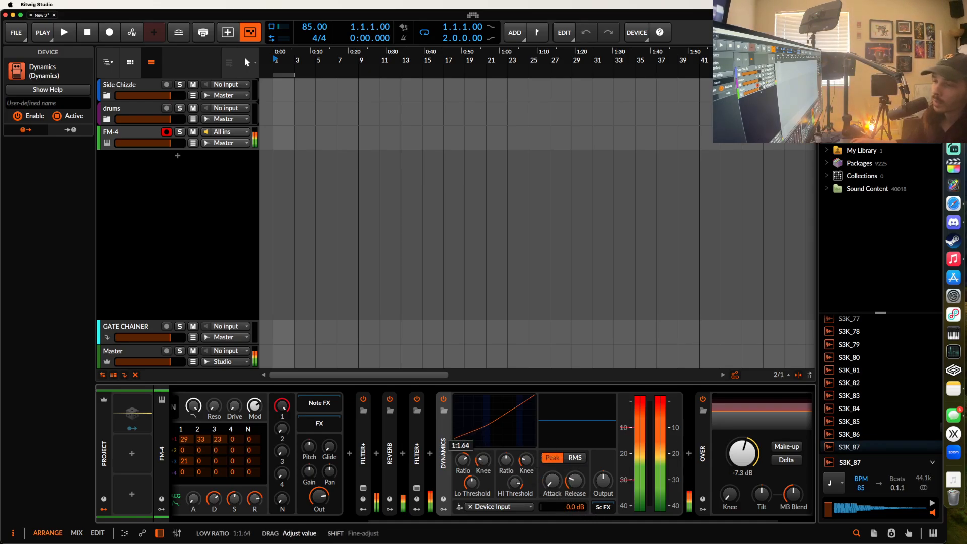
{"action": "left_click", "coordinate": [515, 483]}
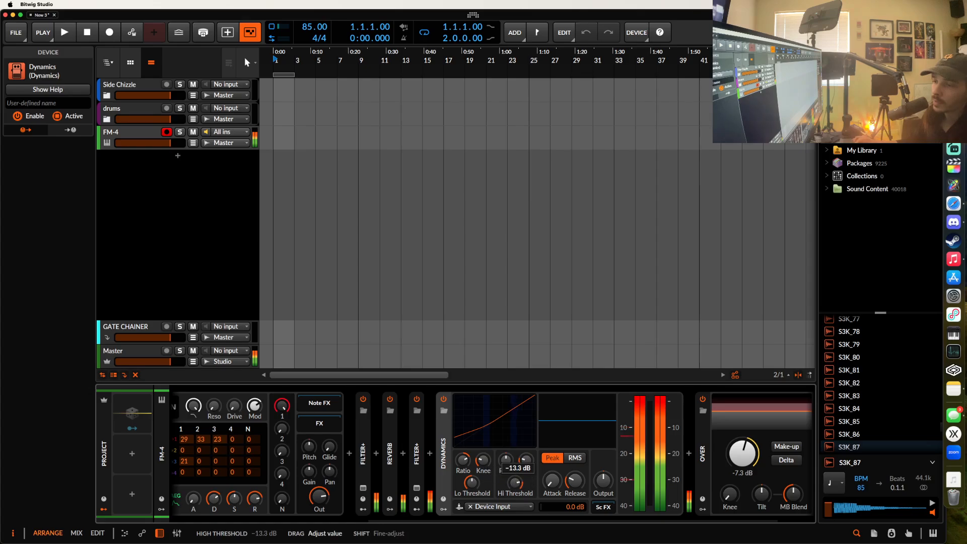
{"action": "left_click", "coordinate": [507, 459]}
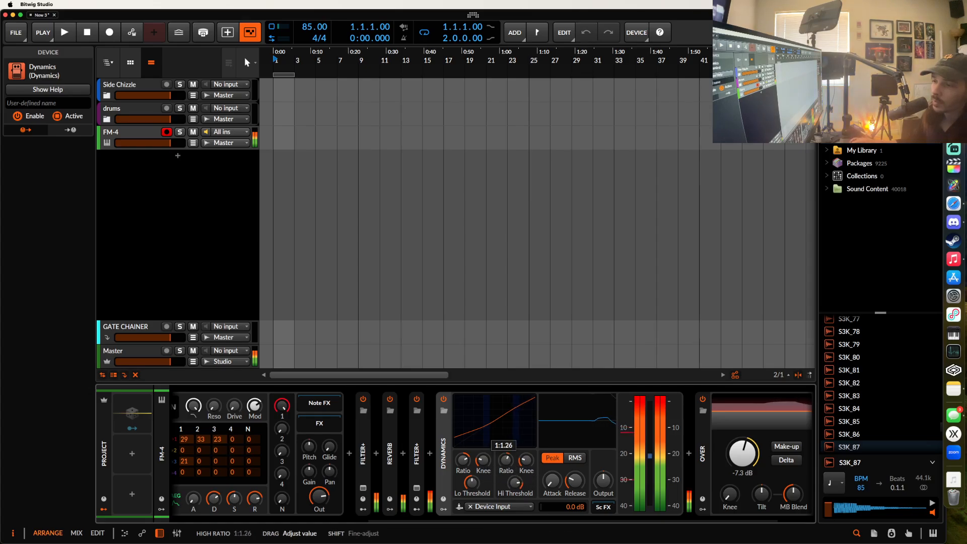
{"action": "left_click_drag", "start_coordinate": [506, 459], "coordinate": [506, 455]}
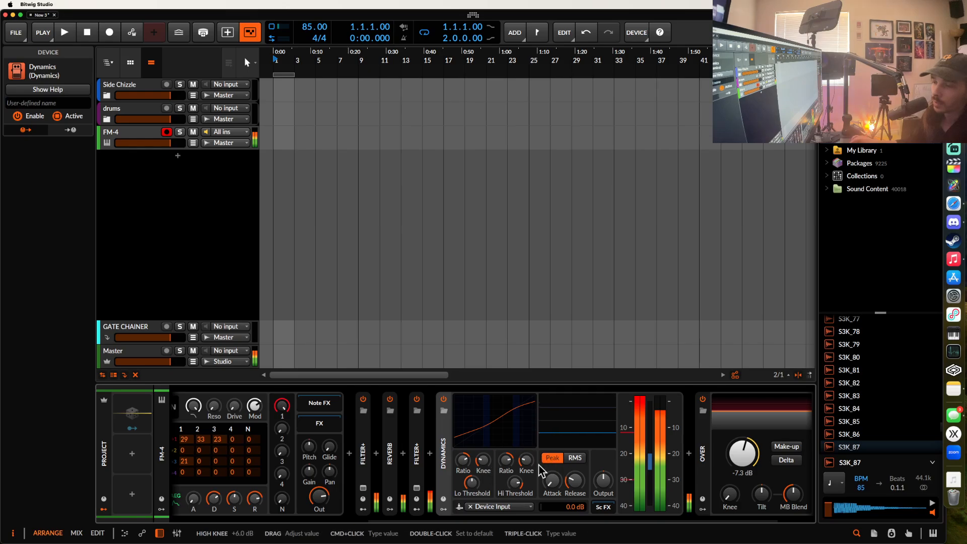
- Set the Dynamics low ratio to 1:4.23 and high knee to +19.7 dB, raise the low threshold and lower the high threshold
{"action": "scroll", "coordinate": [596, 473], "scroll_direction": "right", "scroll_amount": 2}
{"action": "scroll", "coordinate": [596, 473], "scroll_direction": "right", "scroll_amount": 2}
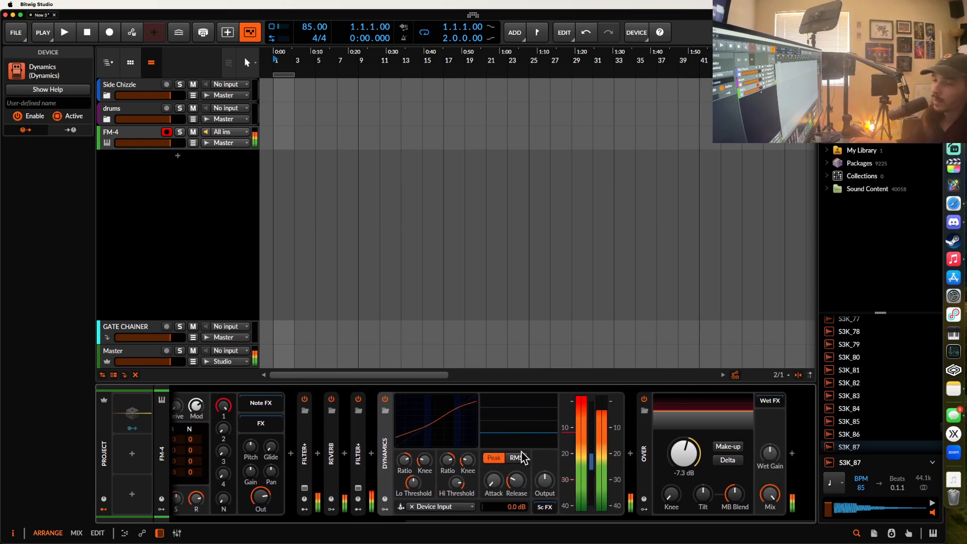
{"action": "left_click", "coordinate": [645, 436]}
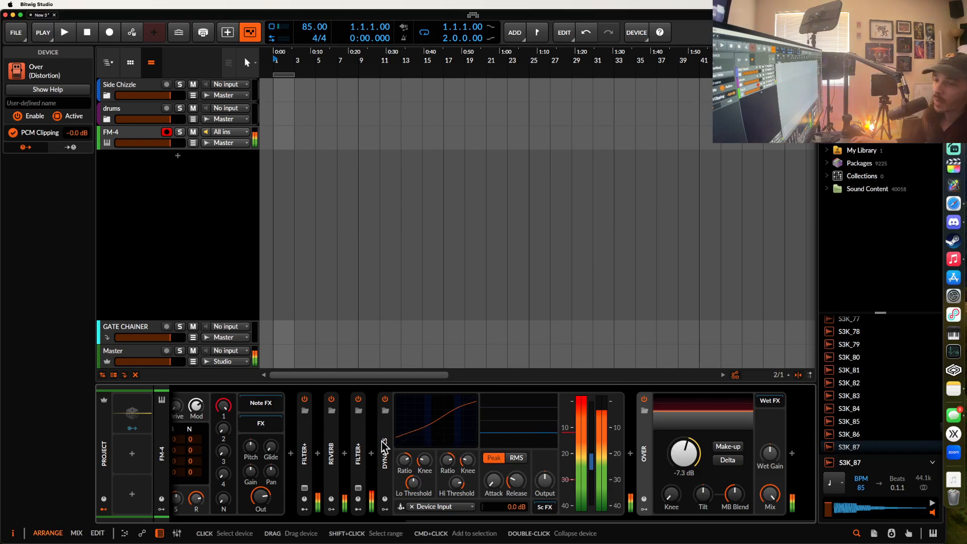
{"action": "scroll", "coordinate": [375, 434], "scroll_direction": "left", "scroll_amount": 2}
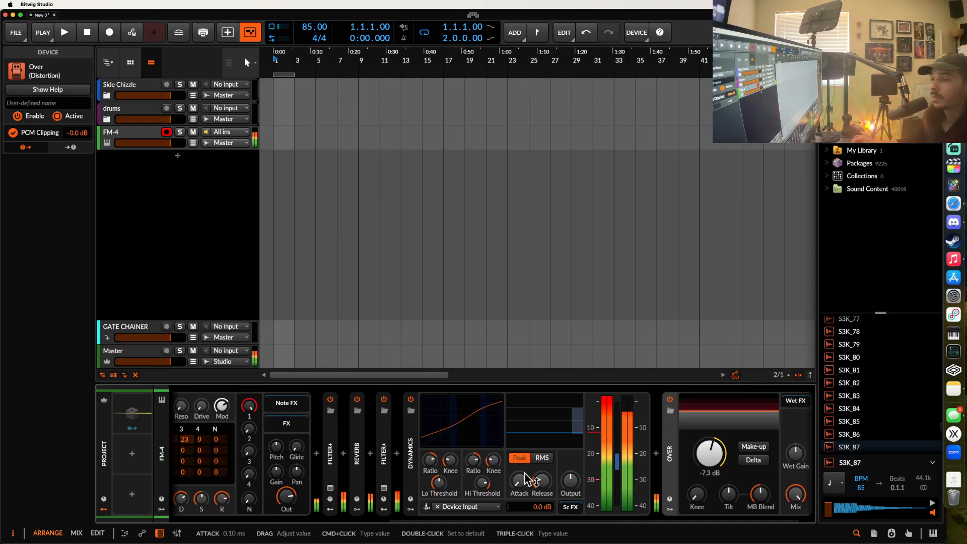
{"action": "left_click_drag", "start_coordinate": [432, 462], "coordinate": [432, 460]}
{"action": "left_click_drag", "start_coordinate": [439, 483], "coordinate": [493, 441]}
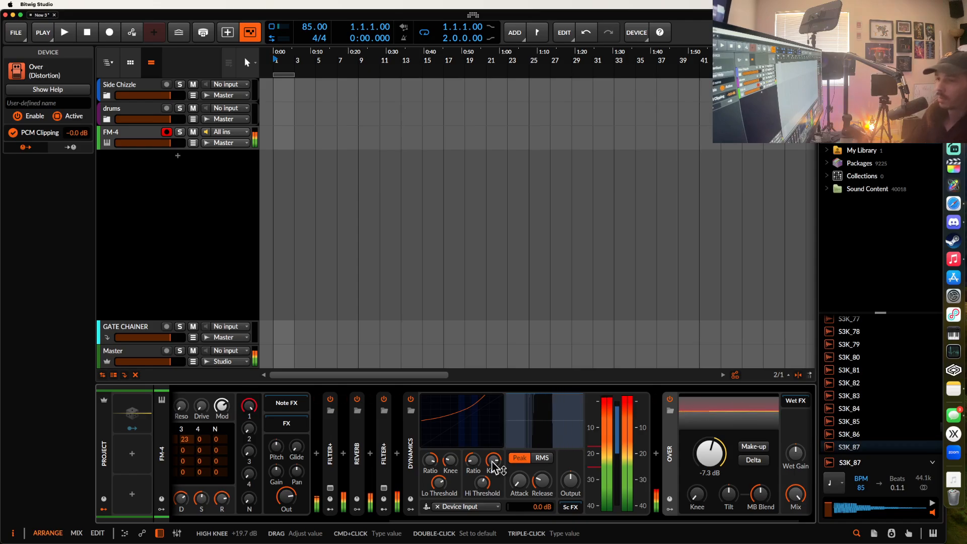
- Try a Reverb ahead of the Dynamics device with a 1.36 s decay, and delete that Reverb
{"action": "left_click", "coordinate": [656, 456]}
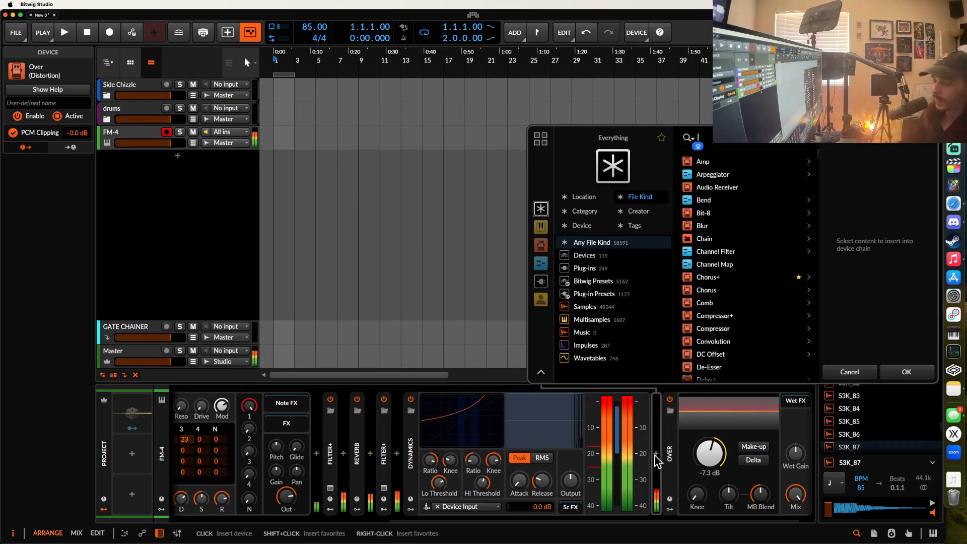
{"action": "type", "text": "revERB"}
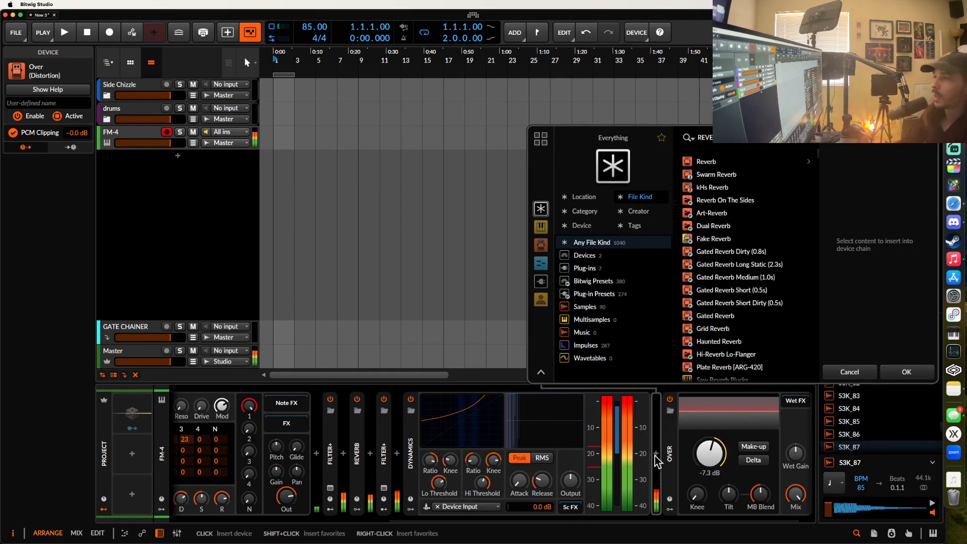
{"action": "left_click", "coordinate": [709, 163]}
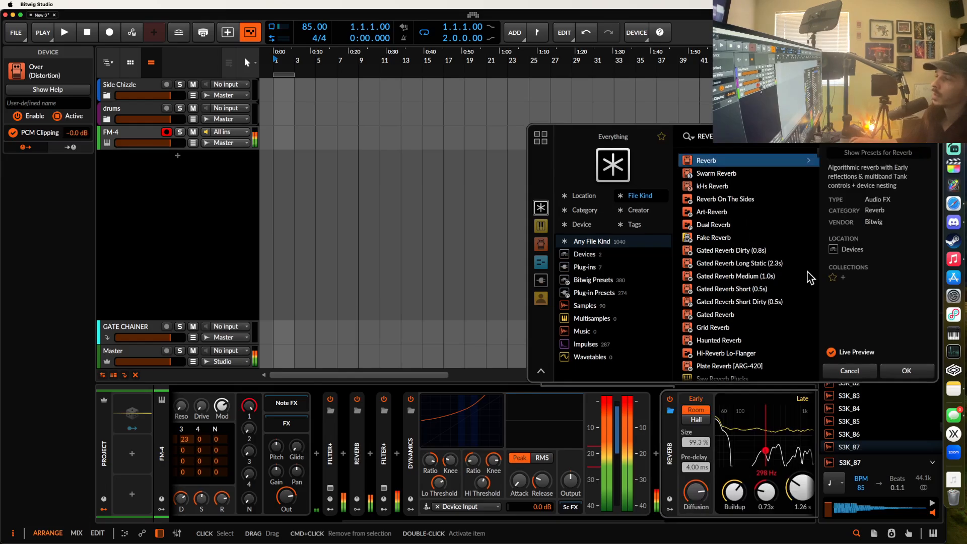
{"action": "left_click", "coordinate": [907, 370]}
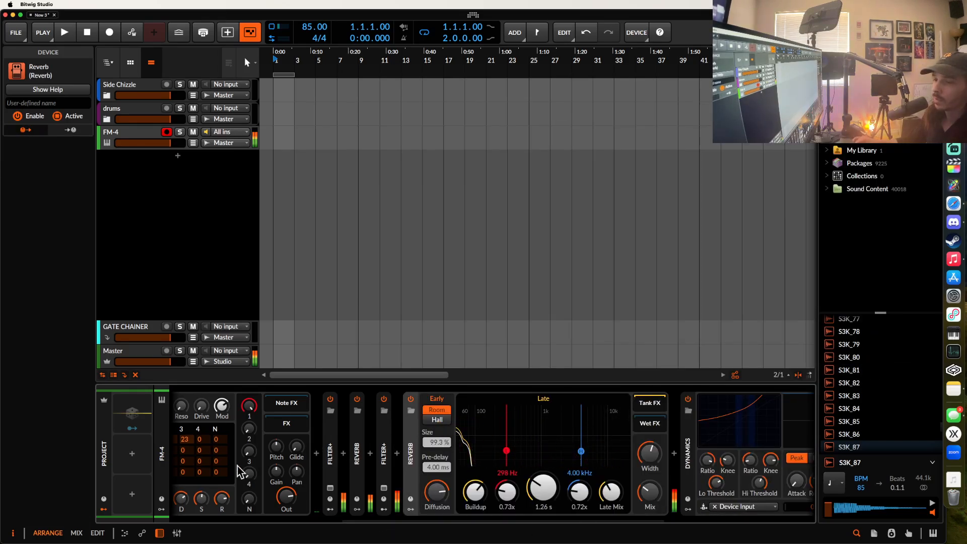
{"action": "scroll", "coordinate": [241, 472], "scroll_direction": "left", "scroll_amount": 5}
{"action": "scroll", "coordinate": [398, 454], "scroll_direction": "right", "scroll_amount": 5}
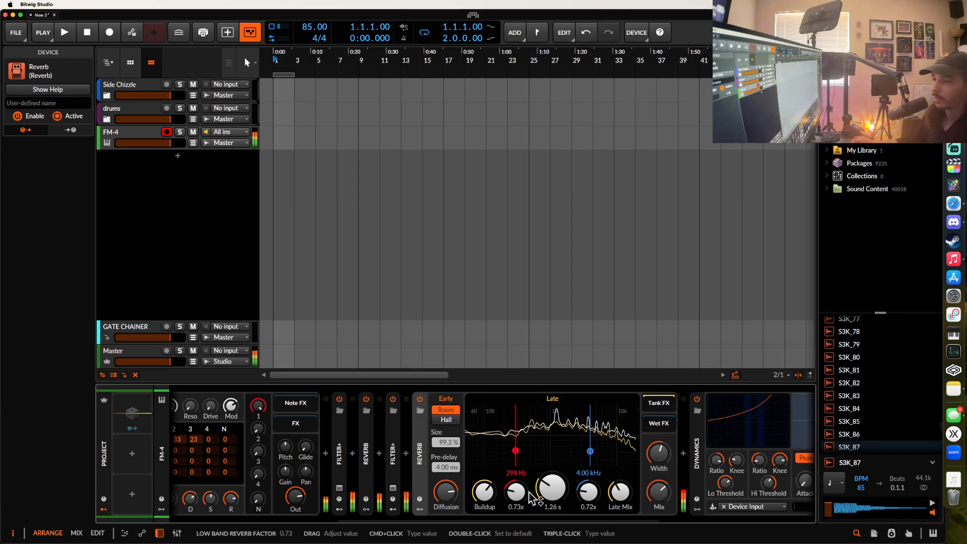
{"action": "mouse_move", "coordinate": [553, 488]}
{"action": "left_mouse_down"}
{"action": "mouse_move", "coordinate": [551, 453]}
{"action": "mouse_move", "coordinate": [548, 508]}
{"action": "mouse_move", "coordinate": [553, 491]}
{"action": "left_mouse_up"}
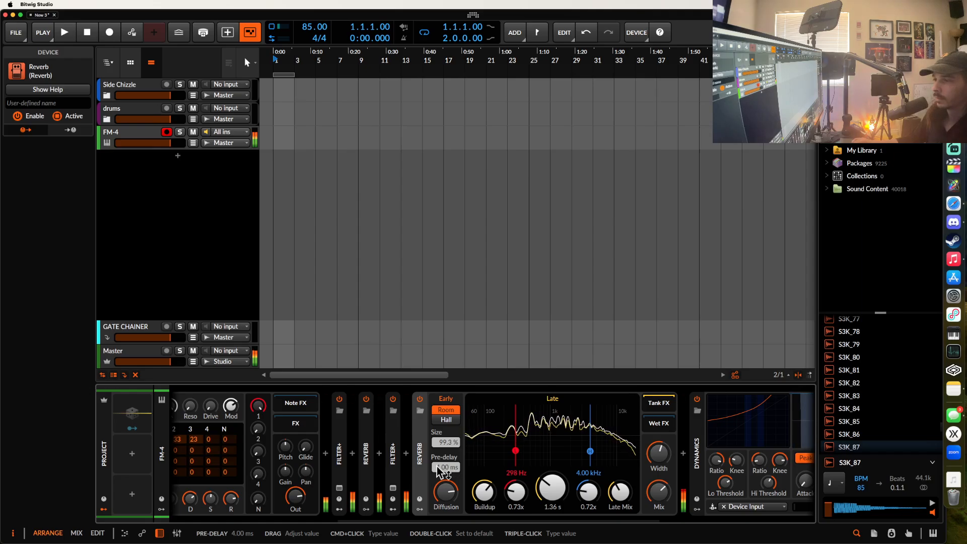
{"action": "double_click", "coordinate": [422, 458]}
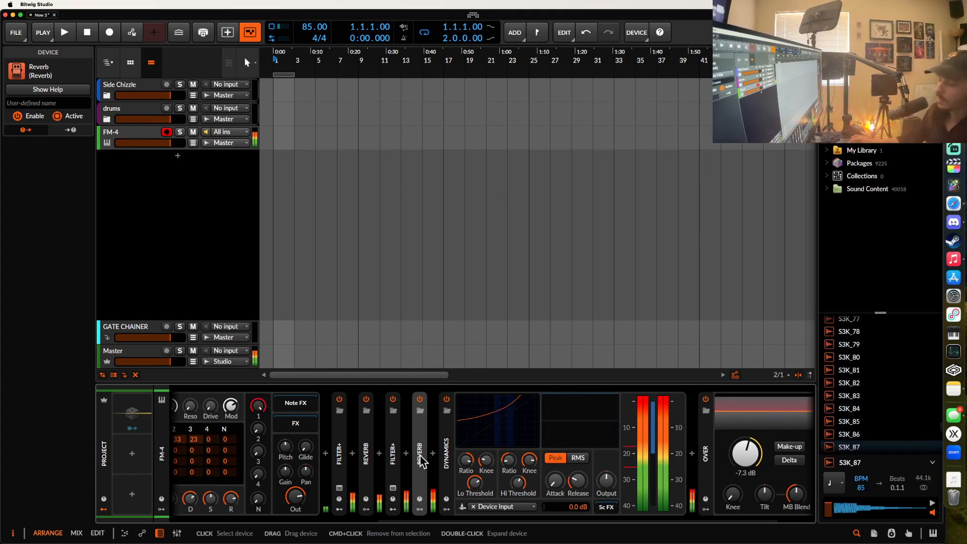
{"action": "key", "text": "Delete"}
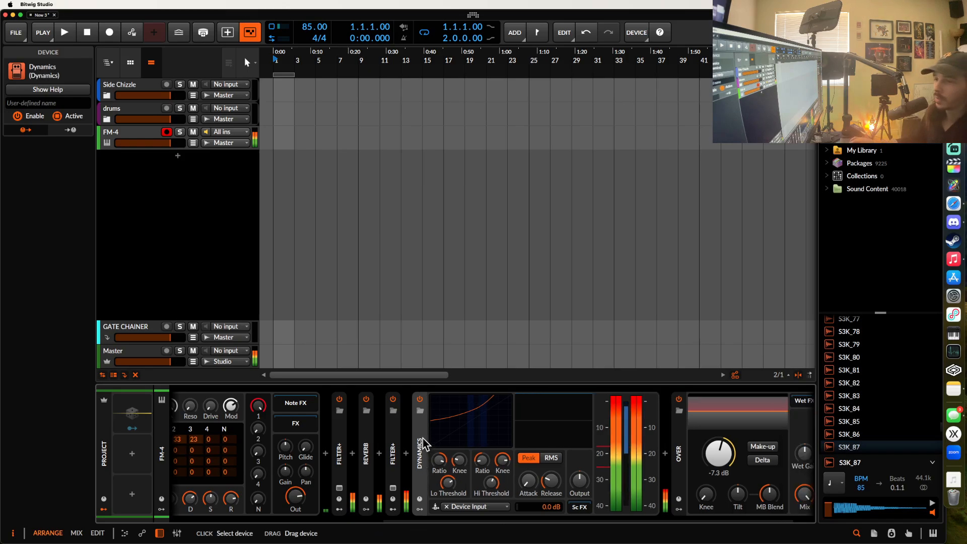
- Disable the Dynamics device with its modulator slots shown, and insert an Amp between the second Filter+ and Dynamics
{"action": "left_click", "coordinate": [420, 510]}
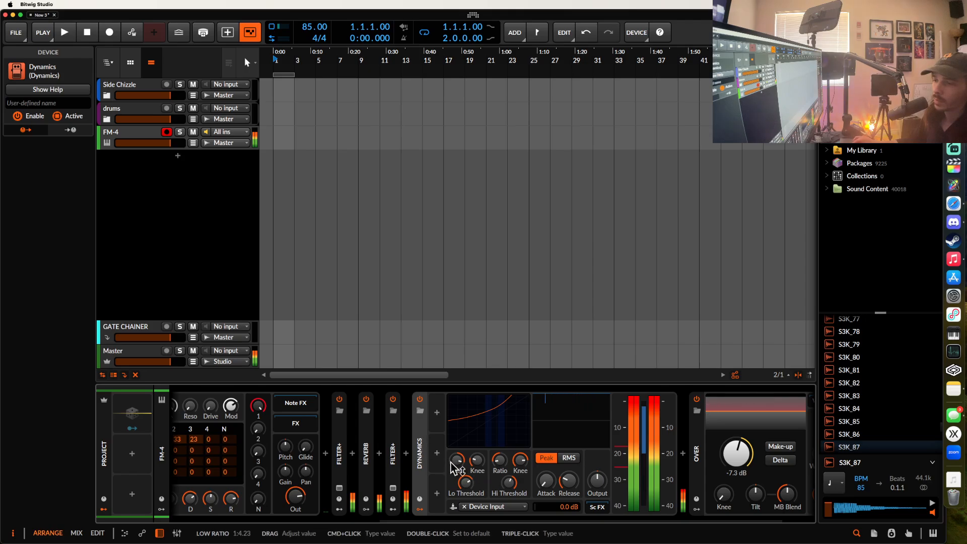
{"action": "left_click", "coordinate": [420, 399]}
{"action": "left_click", "coordinate": [406, 453]}
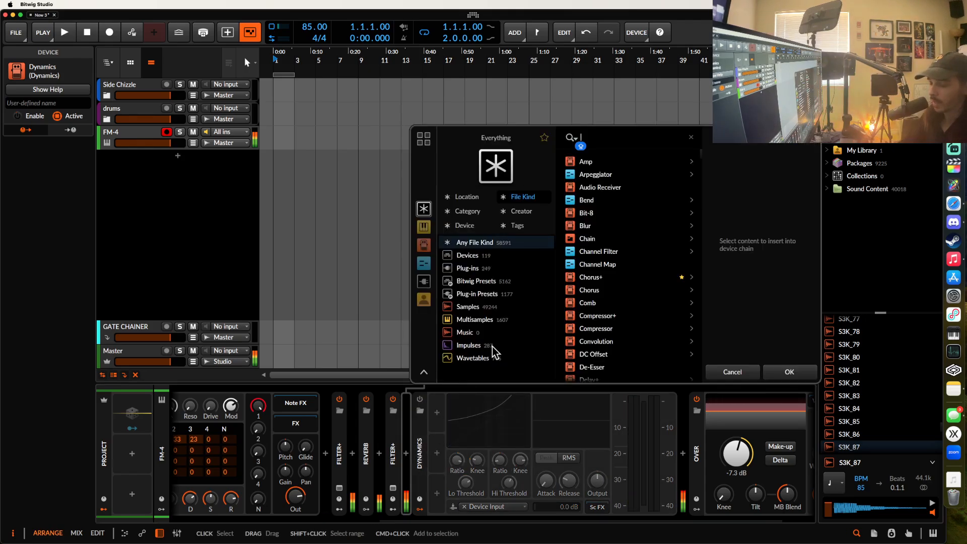
{"action": "type", "text": "AMP"}
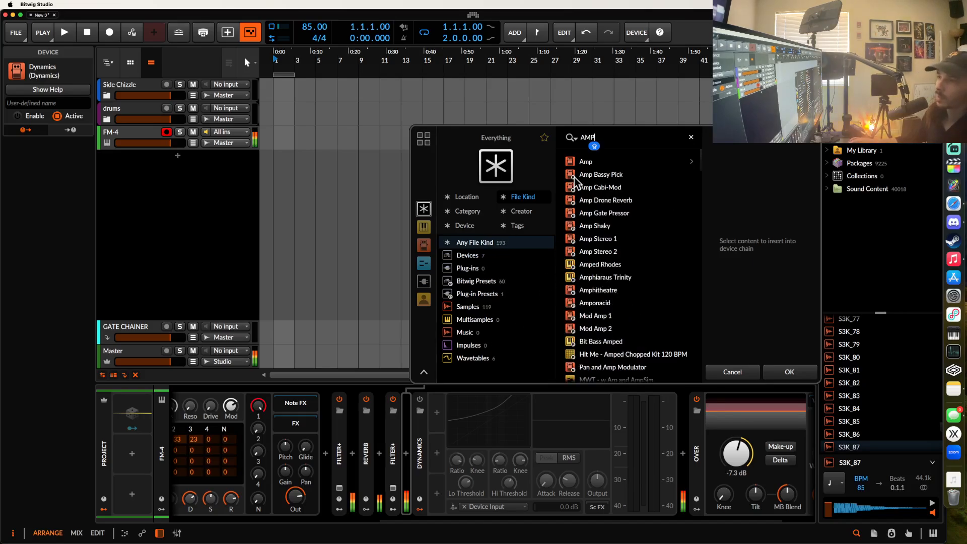
{"action": "left_click", "coordinate": [586, 161]}
{"action": "left_click", "coordinate": [789, 372]}
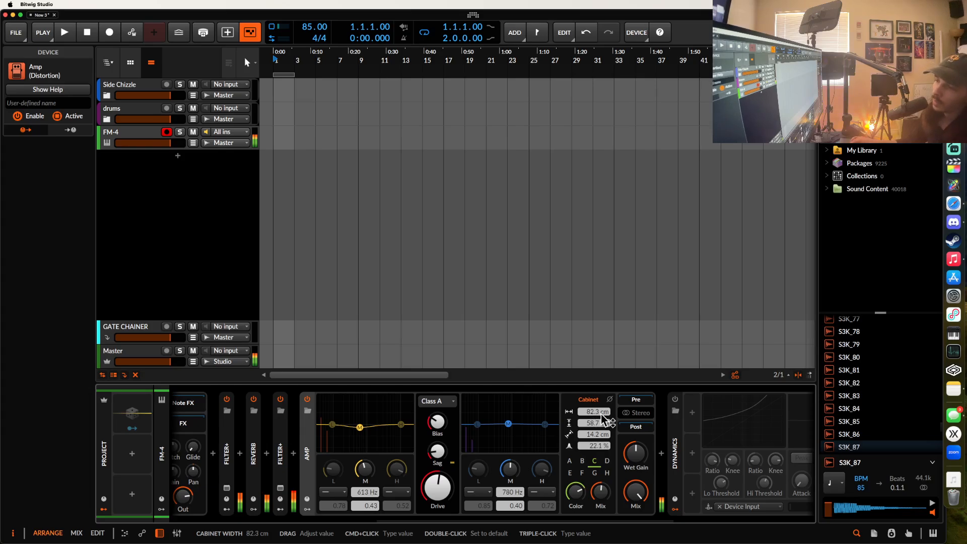
- Turn on Stereo for the Amp's cabinet and set its input low band to High-pass (2-pole)
{"action": "left_click", "coordinate": [635, 413]}
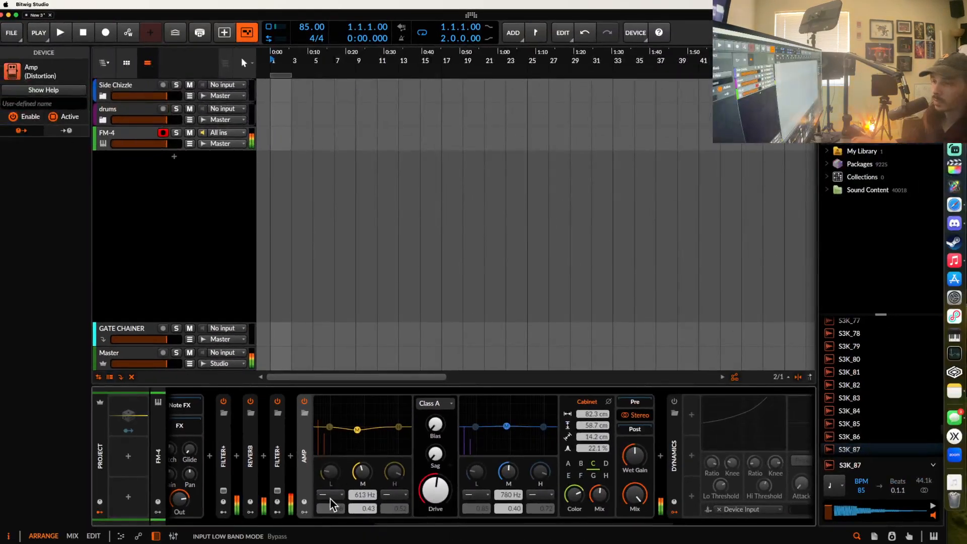
{"action": "left_click", "coordinate": [330, 496]}
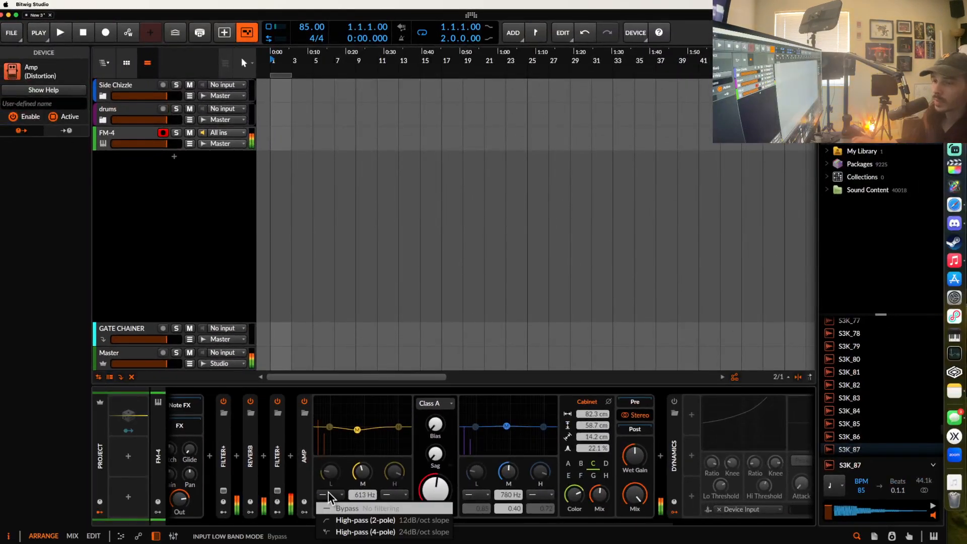
{"action": "left_click", "coordinate": [331, 520]}
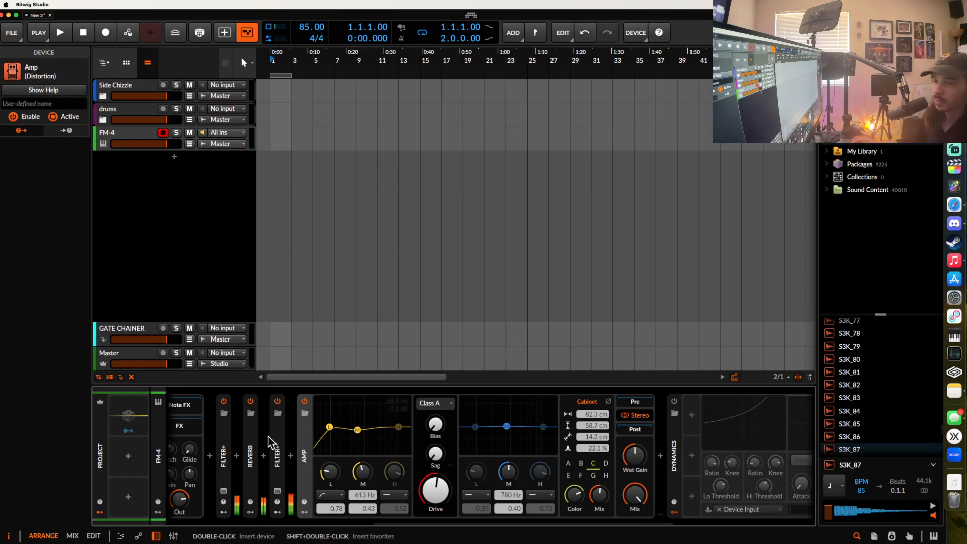
- Expand the Chebyshev Filter+ and turn on its Remove DC option
{"action": "scroll", "coordinate": [271, 445], "scroll_direction": "left", "scroll_amount": 1}
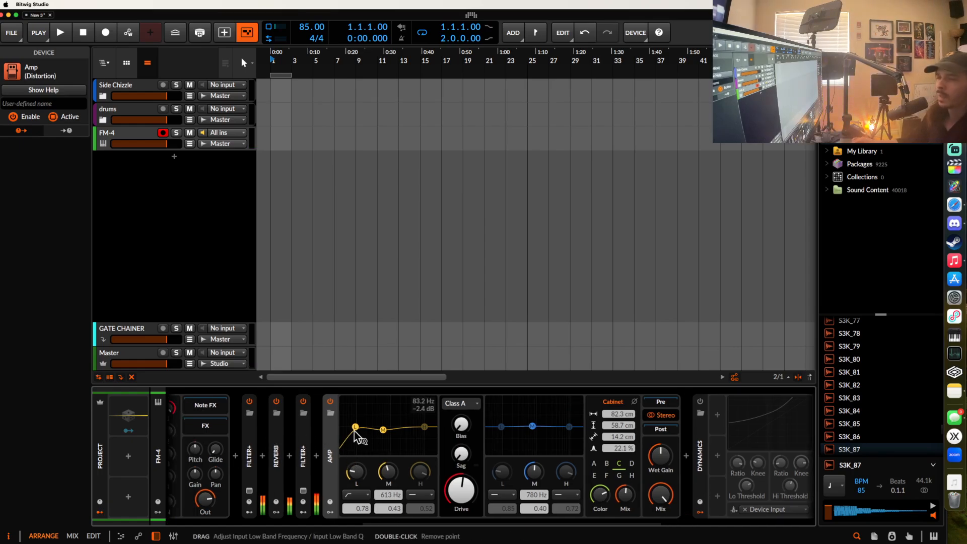
{"action": "scroll", "coordinate": [355, 433], "scroll_direction": "left", "scroll_amount": 2}
{"action": "left_click", "coordinate": [313, 434]}
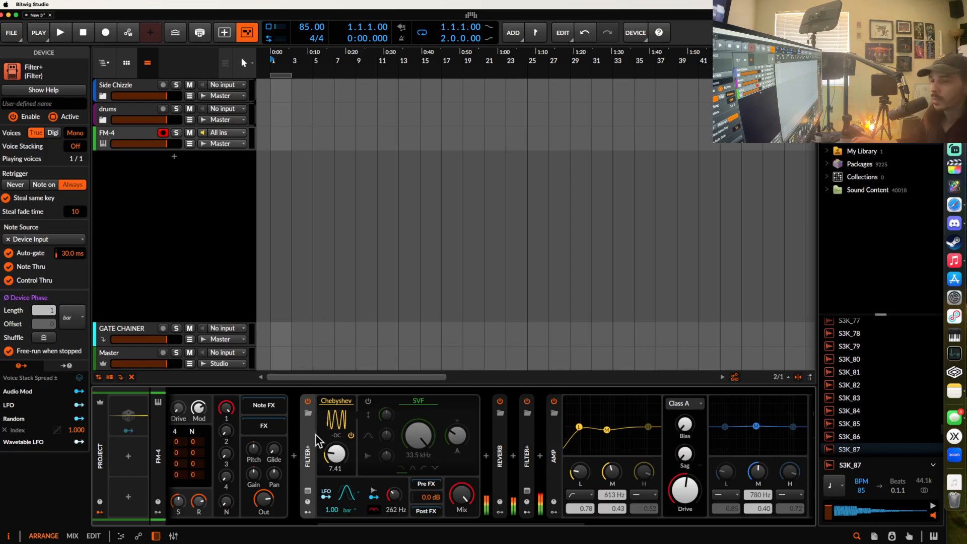
{"action": "left_click", "coordinate": [337, 436]}
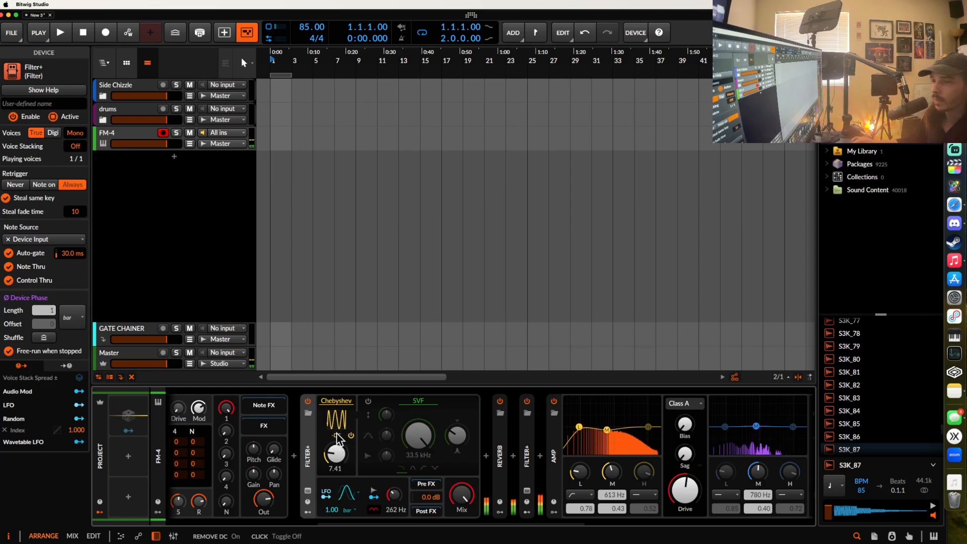
- Raise the frequency of the Amp's input low-band high-pass slightly
{"action": "scroll", "coordinate": [337, 437], "scroll_direction": "right", "scroll_amount": 10}
{"action": "scroll", "coordinate": [307, 440], "scroll_direction": "left", "scroll_amount": 3}
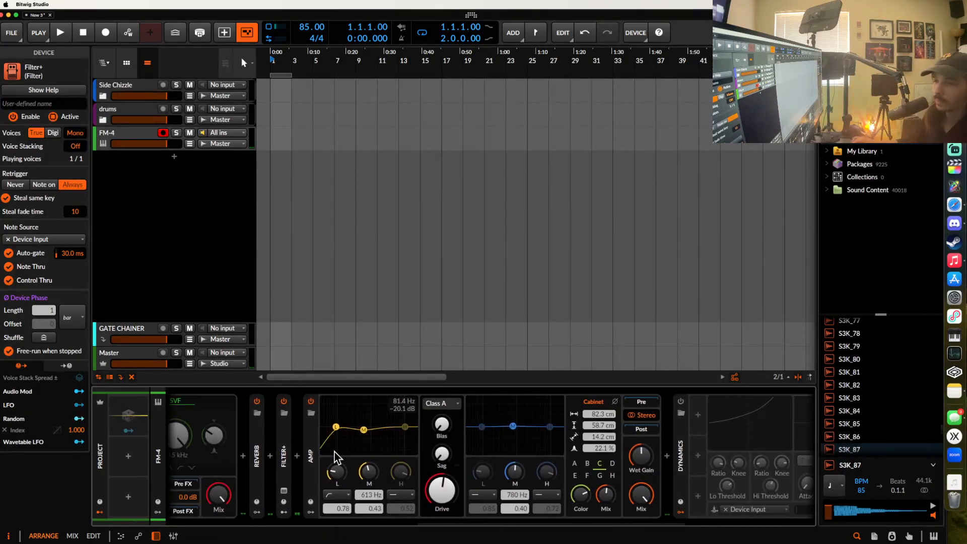
{"action": "left_click_drag", "start_coordinate": [337, 472], "coordinate": [337, 468]}
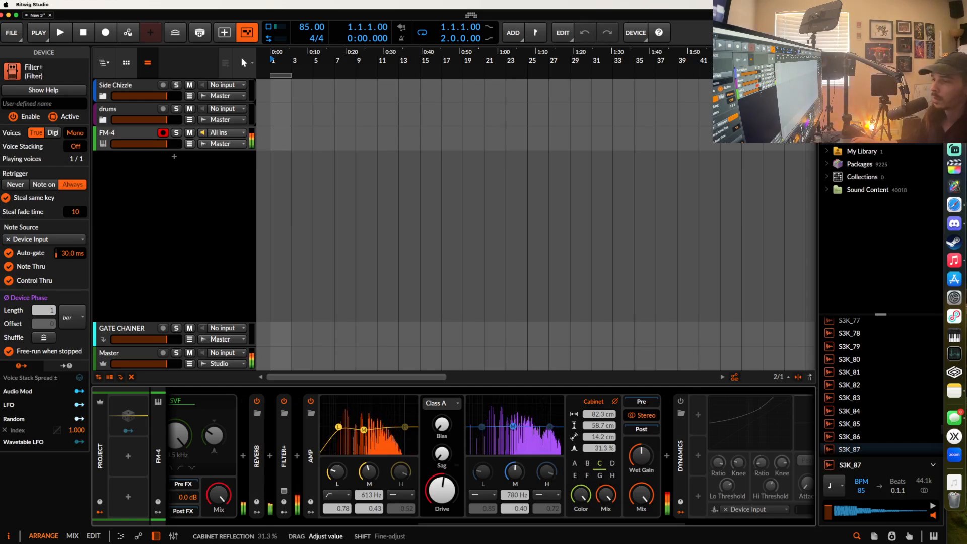
- Set the Amp's cabinet width to 1.74 m, height to 1.95 m, depth to 93.7 cm and reflection to 5.11 %
{"action": "left_click_drag", "start_coordinate": [599, 448], "coordinate": [594, 403]}
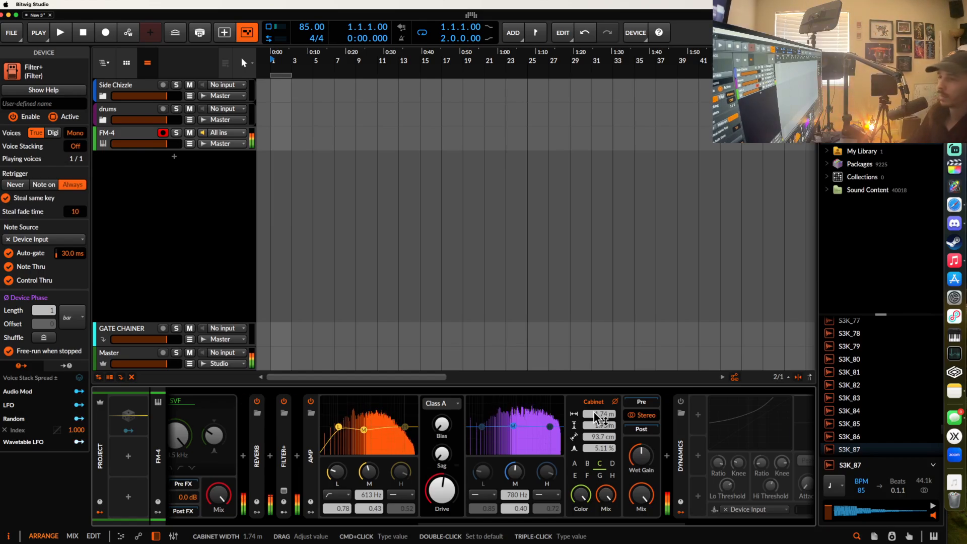
- Insert a Reverb into the Amp's Post chain
{"action": "double_click", "coordinate": [669, 464]}
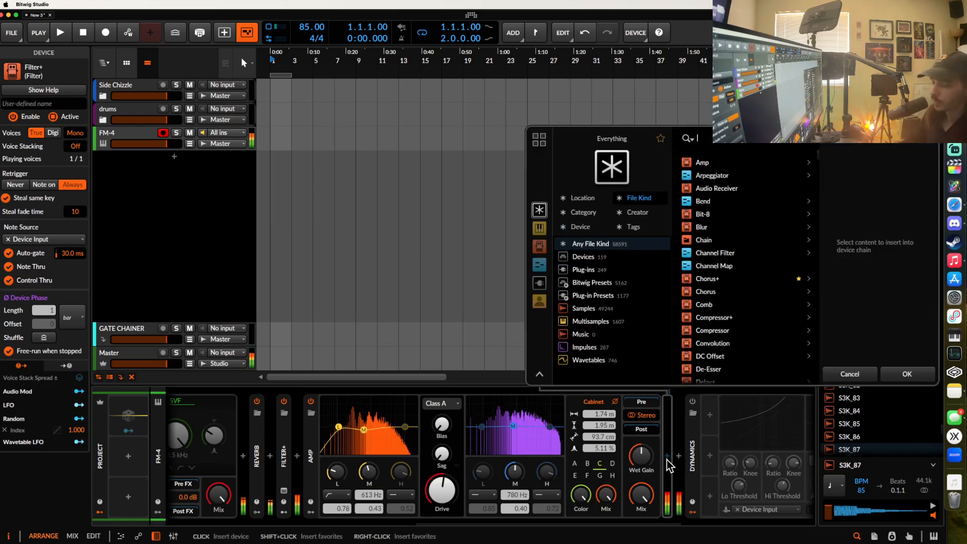
{"action": "type", "text": "reve"}
{"action": "left_click", "coordinate": [705, 162]}
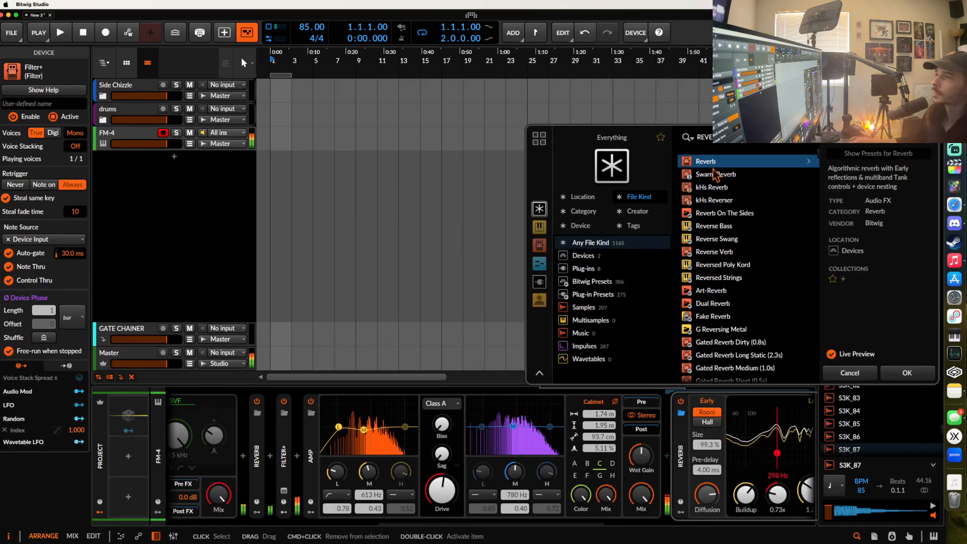
{"action": "left_click", "coordinate": [907, 311]}
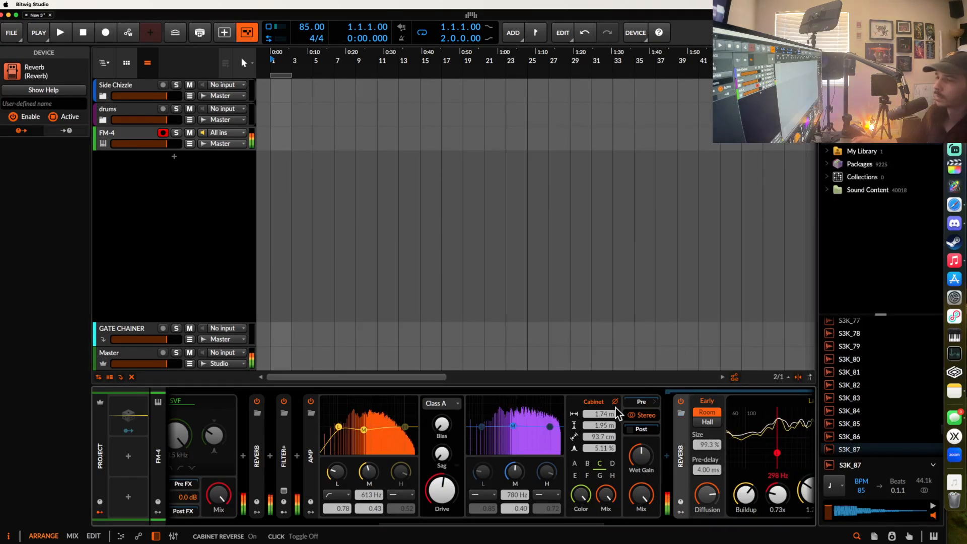
- Raise the attack of the FM-4's amplitude envelope (AEG)
{"action": "scroll", "coordinate": [616, 407], "scroll_direction": "right", "scroll_amount": 6}
{"action": "scroll", "coordinate": [616, 407], "scroll_direction": "left", "scroll_amount": 3}
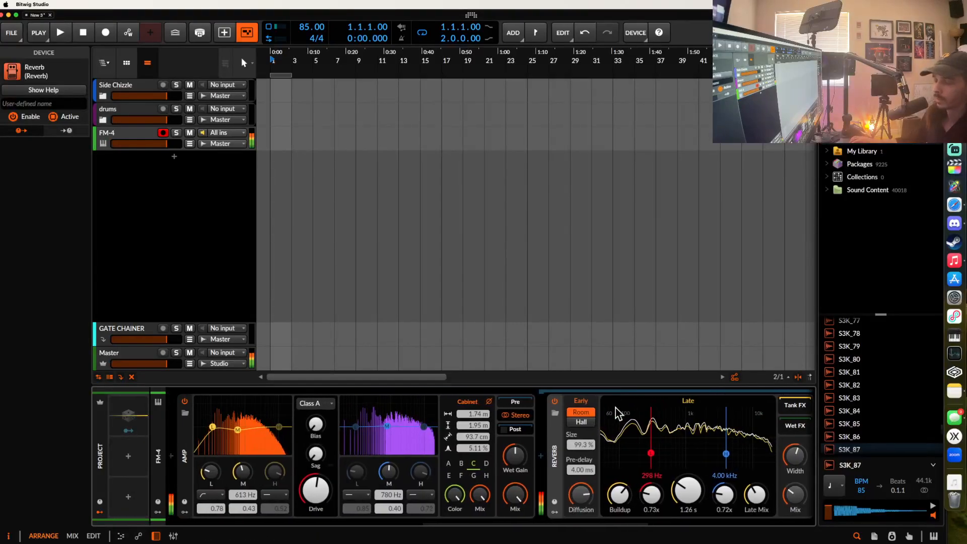
{"action": "scroll", "coordinate": [554, 416], "scroll_direction": "left", "scroll_amount": 10}
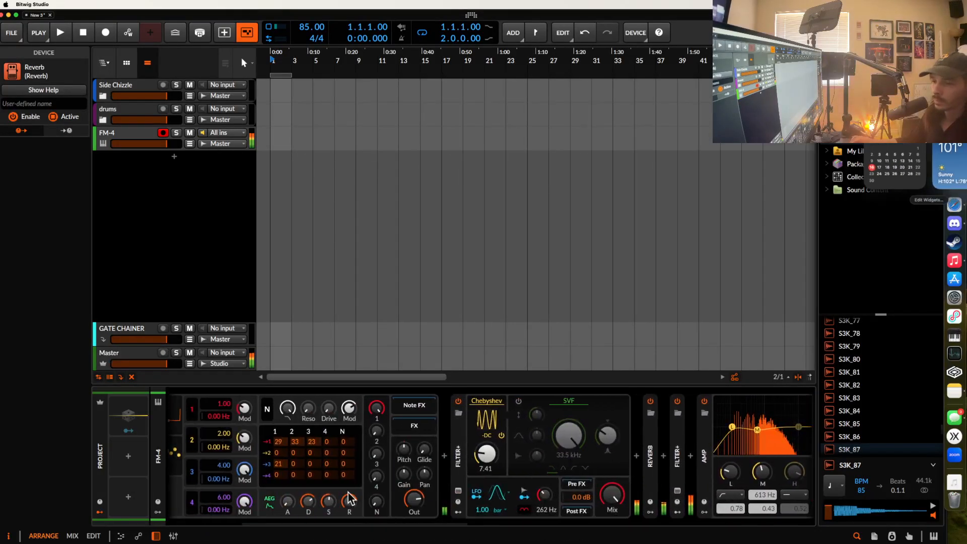
{"action": "left_click_drag", "start_coordinate": [288, 502], "coordinate": [288, 453]}
{"action": "left_click_drag", "start_coordinate": [295, 504], "coordinate": [295, 504]}
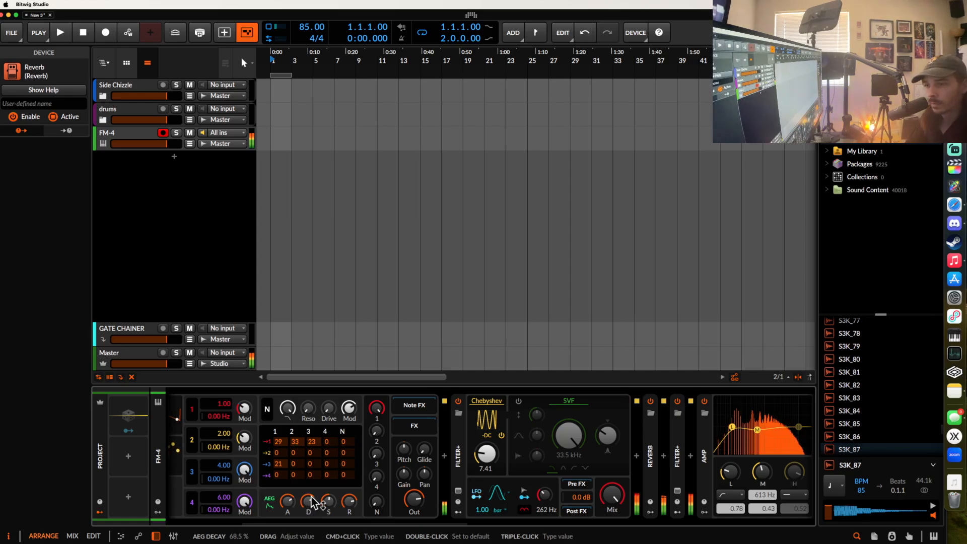
- Lower the frequency of the Amp's input low-band high-pass slightly
{"action": "scroll", "coordinate": [323, 502], "scroll_direction": "right", "scroll_amount": 5}
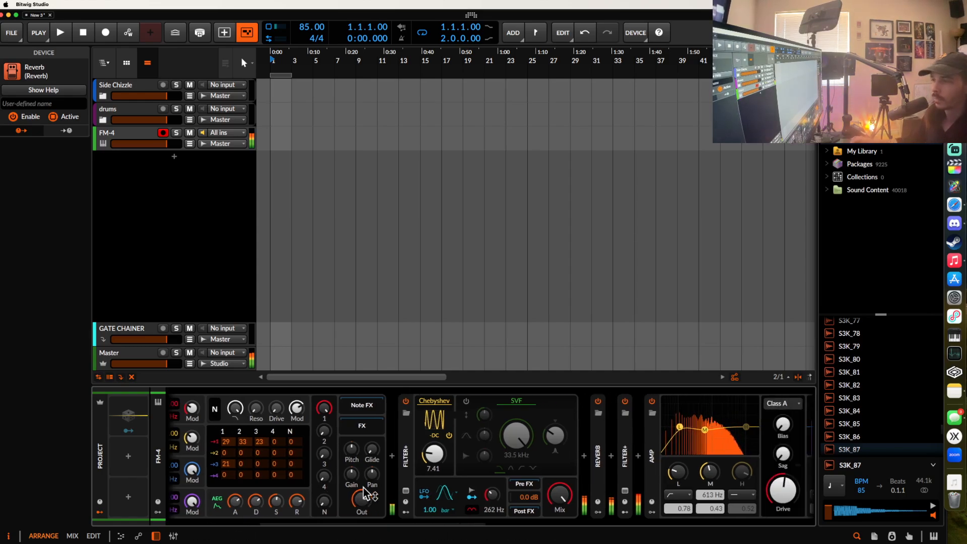
{"action": "left_click_drag", "start_coordinate": [498, 429], "coordinate": [492, 428]}
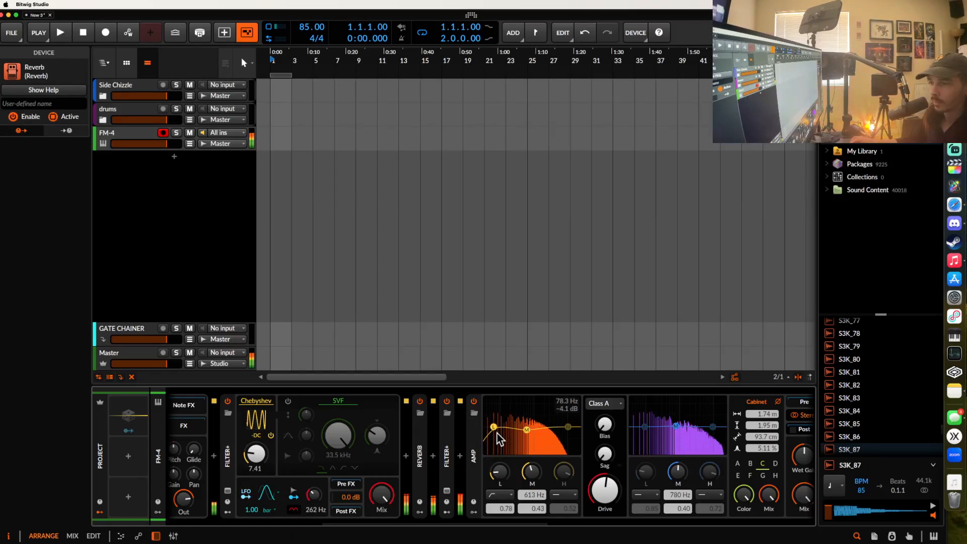
- Set the clipping threshold of Over to -0.2 dB
{"action": "scroll", "coordinate": [510, 466], "scroll_direction": "right", "scroll_amount": 10}
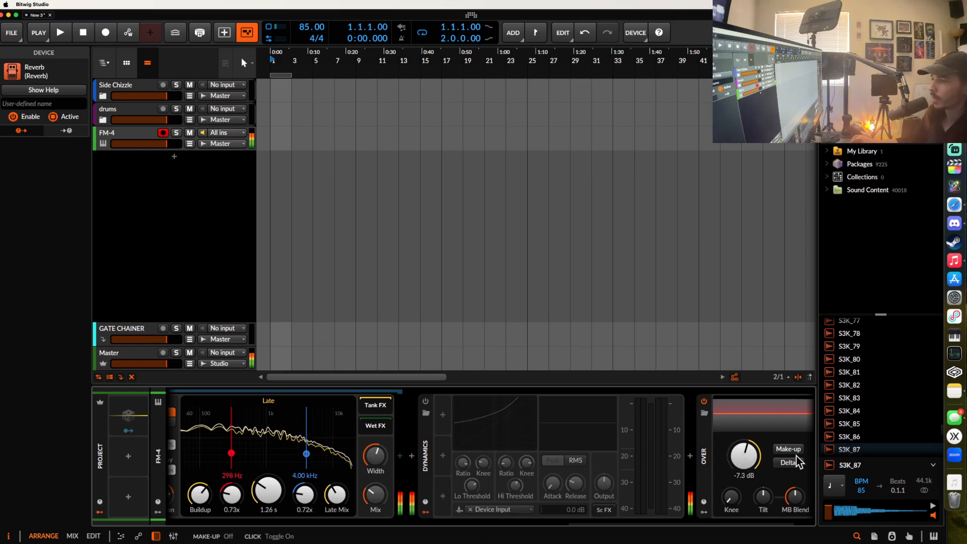
{"action": "left_click_drag", "start_coordinate": [744, 456], "coordinate": [744, 425]}
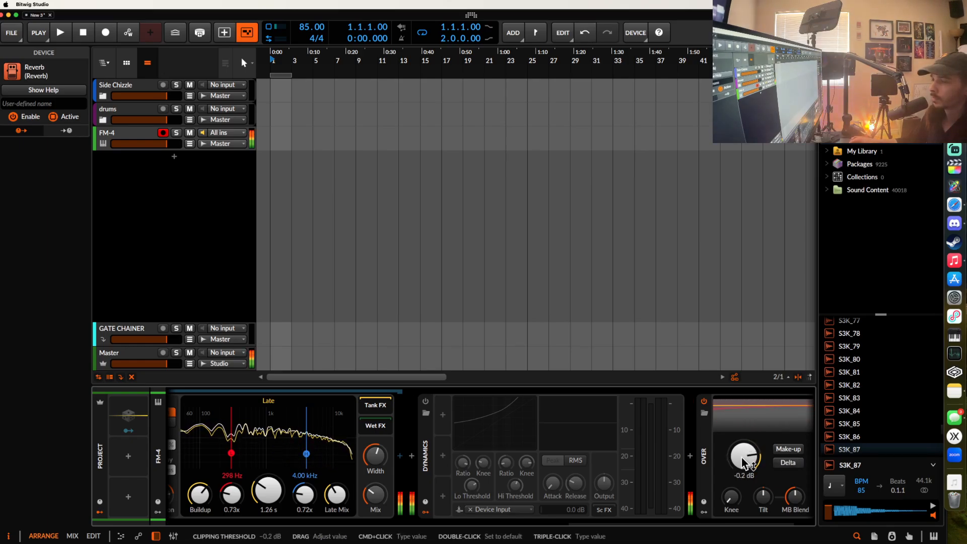
- Adjust the mix of the Reverb in the Amp's Post chain, and collapse the Reverb and the Amp
{"action": "scroll", "coordinate": [521, 468], "scroll_direction": "left", "scroll_amount": 4}
{"action": "scroll", "coordinate": [522, 471], "scroll_direction": "left", "scroll_amount": 1}
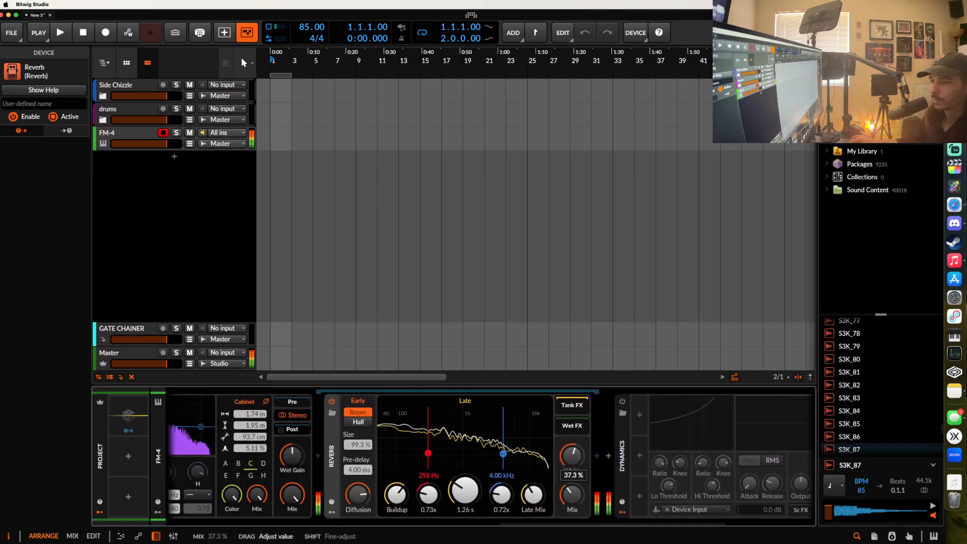
{"action": "scroll", "coordinate": [566, 493], "scroll_direction": "left", "scroll_amount": 4}
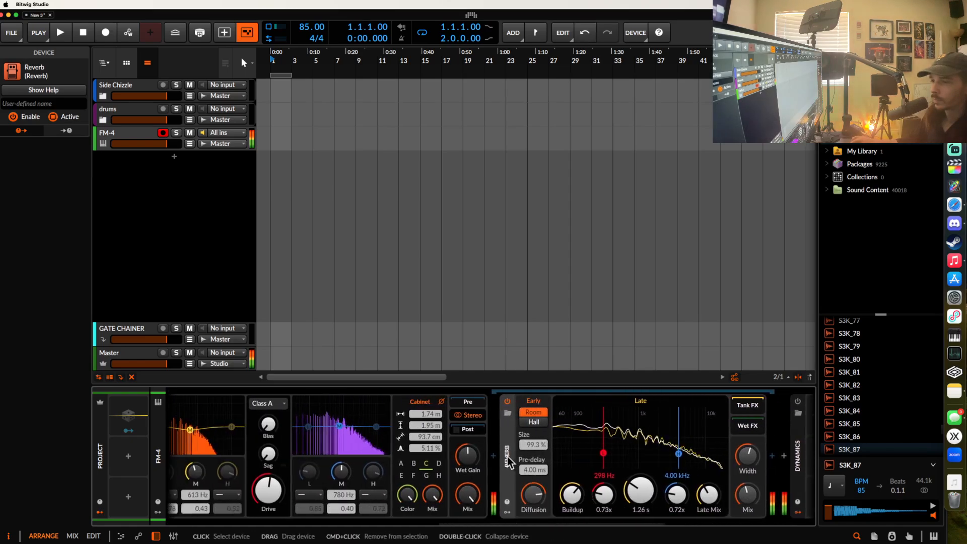
{"action": "double_click", "coordinate": [510, 459]}
{"action": "scroll", "coordinate": [404, 468], "scroll_direction": "left", "scroll_amount": 6}
{"action": "scroll", "coordinate": [403, 469], "scroll_direction": "left", "scroll_amount": 4}
{"action": "double_click", "coordinate": [480, 456]}
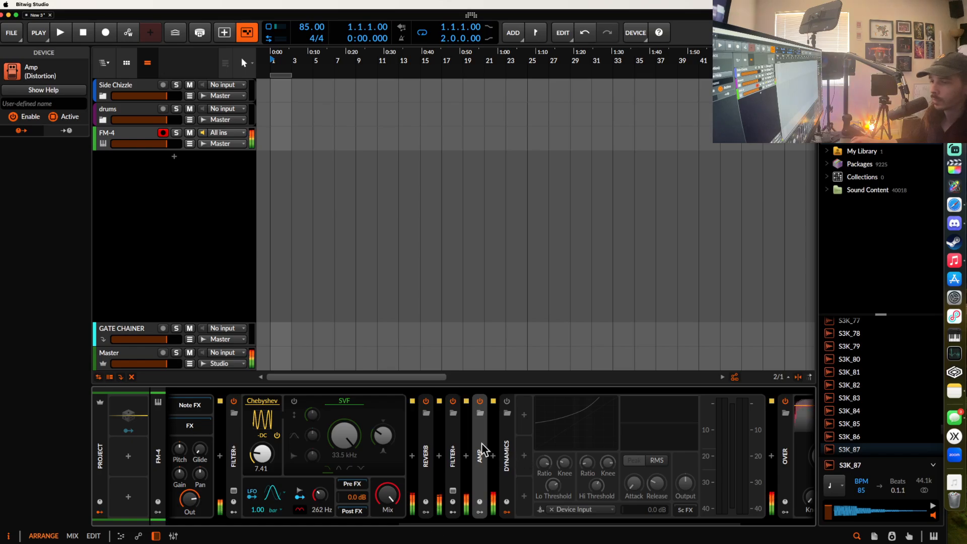
- Insert another Filter+ between the Amp and Dynamics
{"action": "mouse_move", "coordinate": [453, 453]}
{"action": "left_mouse_down"}
{"action": "mouse_move", "coordinate": [510, 453]}
{"action": "mouse_move", "coordinate": [445, 446]}
{"action": "left_mouse_up"}
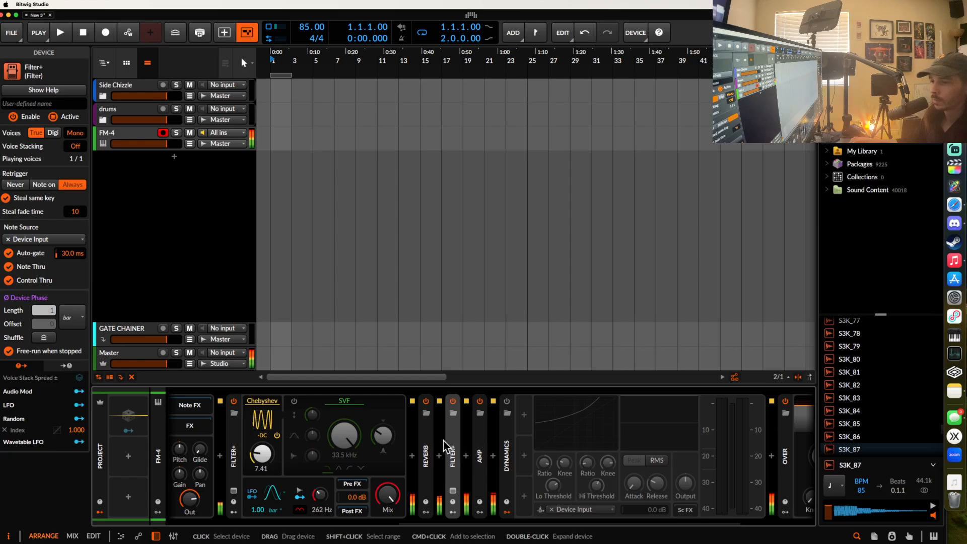
{"action": "left_click", "coordinate": [492, 455]}
{"action": "type", "text": "filter"}
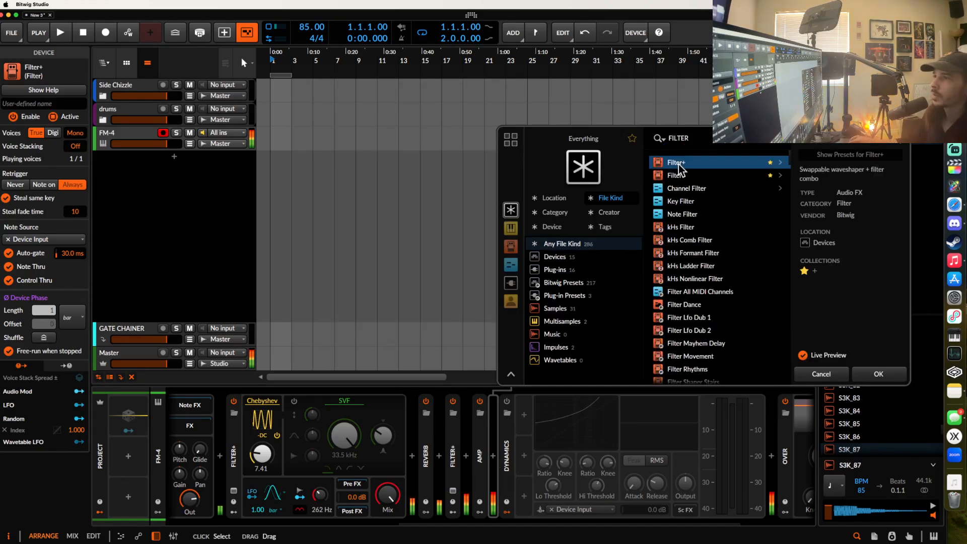
{"action": "left_click", "coordinate": [769, 161]}
{"action": "left_click", "coordinate": [879, 374]}
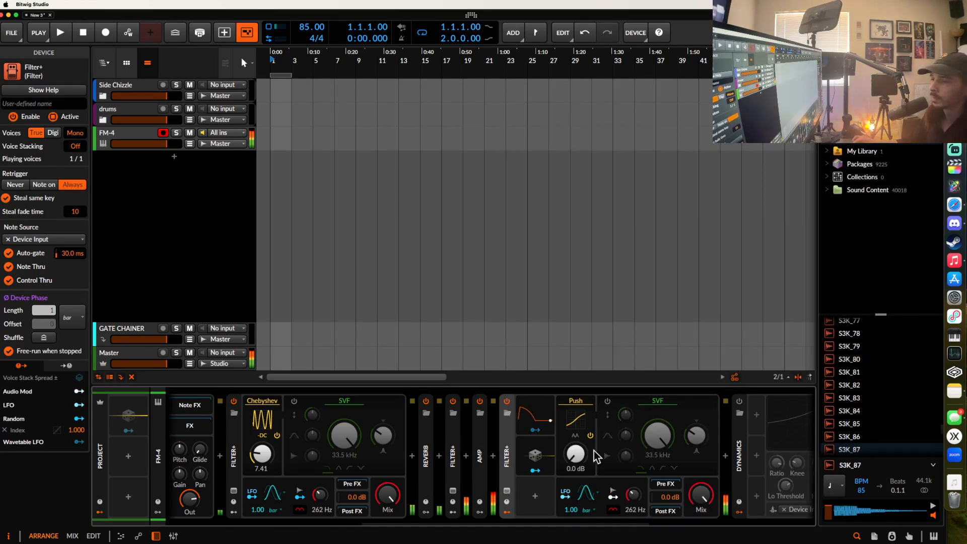
- Set the Push amount of the Filter+ after the Amp to +4.0 dB and lower its mix
{"action": "mouse_move", "coordinate": [576, 460]}
{"action": "left_mouse_down"}
{"action": "mouse_move", "coordinate": [576, 431]}
{"action": "mouse_move", "coordinate": [576, 470]}
{"action": "left_mouse_up"}
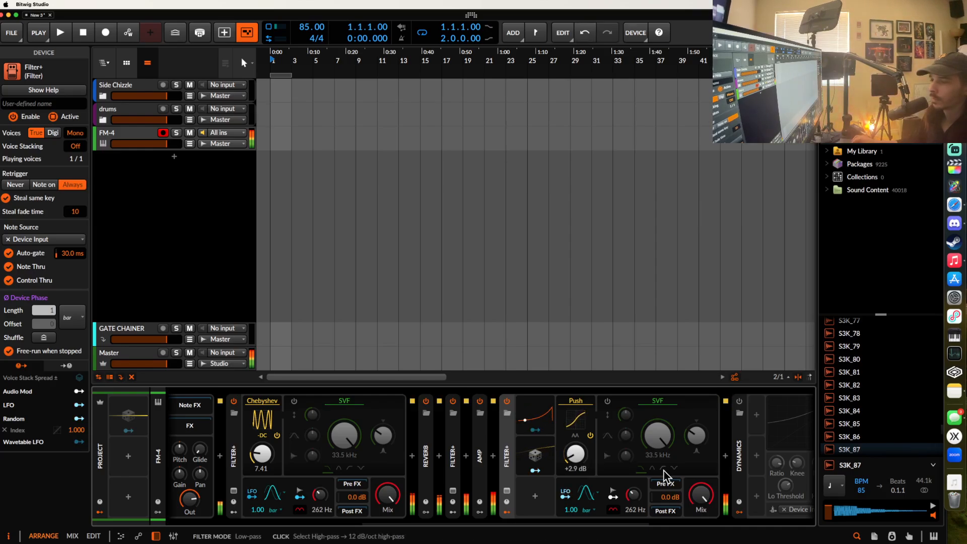
{"action": "left_click_drag", "start_coordinate": [701, 495], "coordinate": [701, 496]}
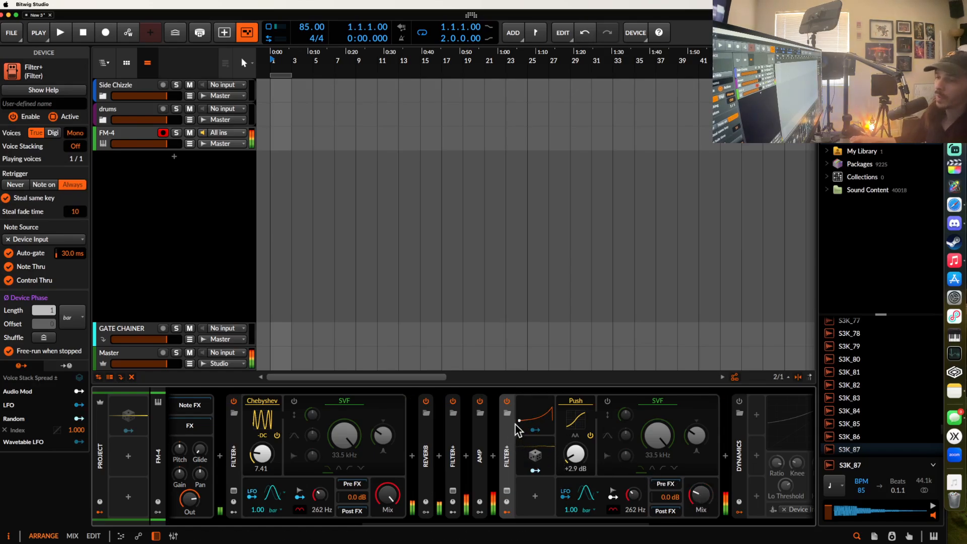
{"action": "scroll", "coordinate": [559, 424], "scroll_direction": "right", "scroll_amount": 5}
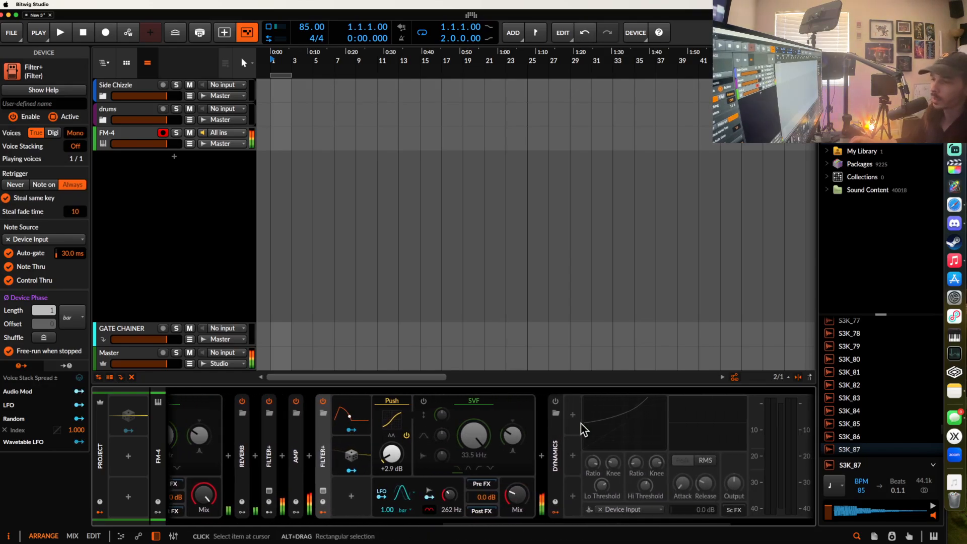
{"action": "left_click_drag", "start_coordinate": [392, 453], "coordinate": [396, 455]}
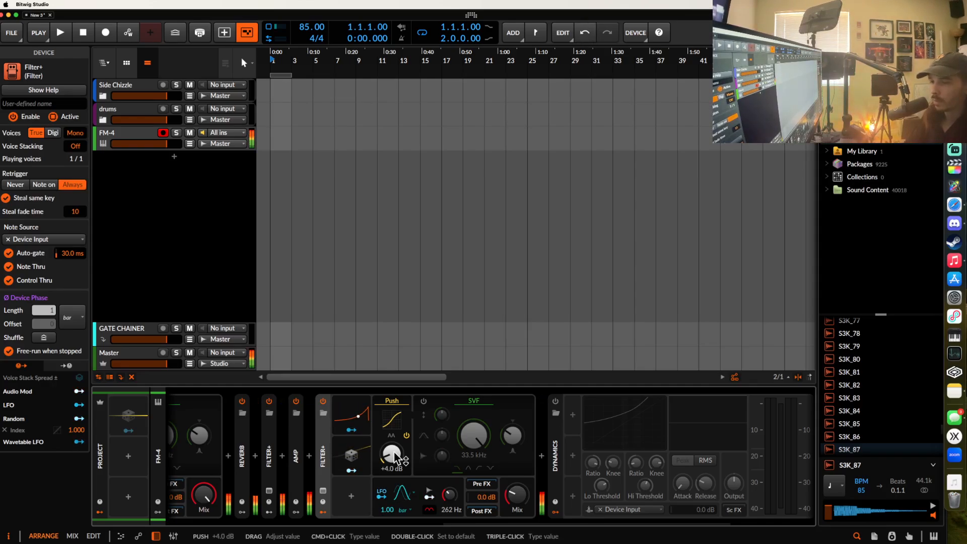
- Turn on Make-up for Over and set its clipping threshold to -6.4 dB
{"action": "scroll", "coordinate": [395, 454], "scroll_direction": "left", "scroll_amount": 6}
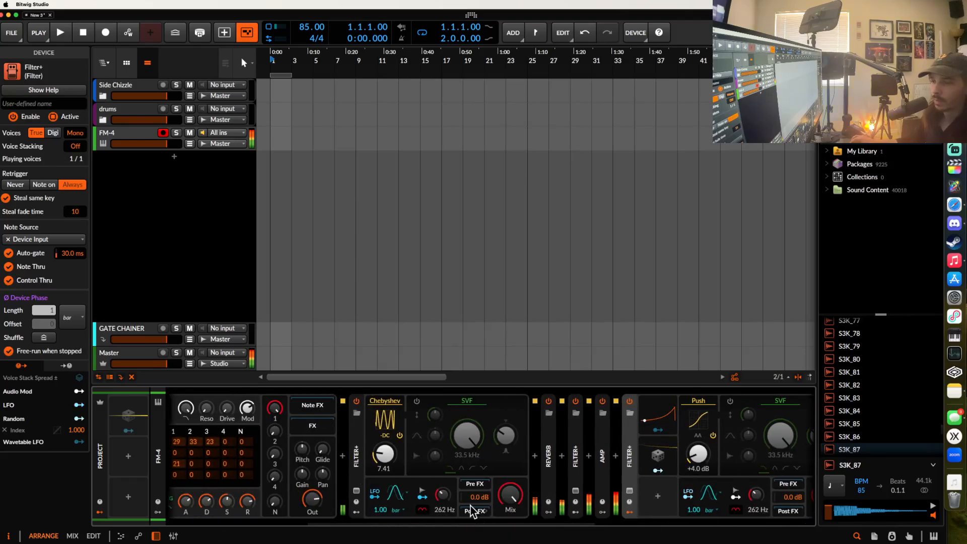
{"action": "scroll", "coordinate": [435, 497], "scroll_direction": "left", "scroll_amount": 2}
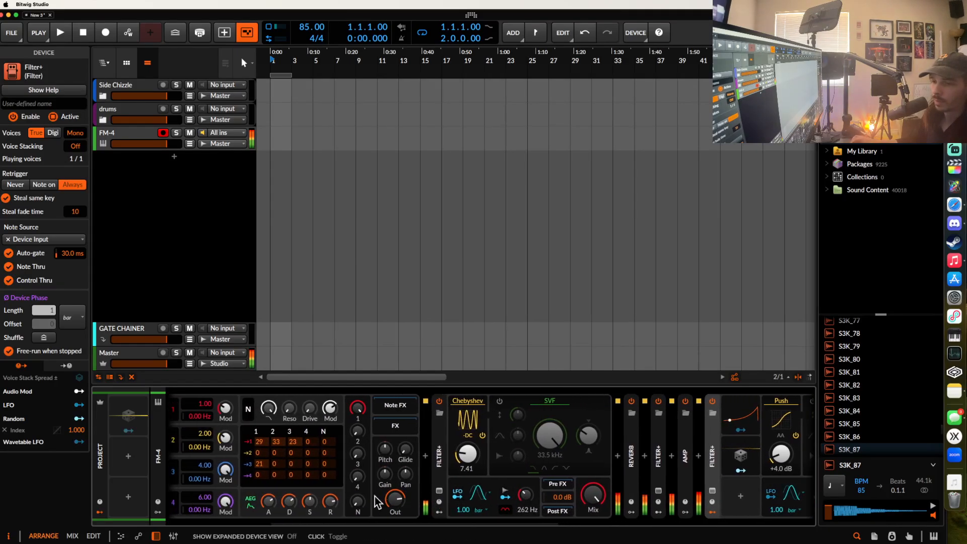
{"action": "left_click", "coordinate": [271, 501]}
{"action": "scroll", "coordinate": [304, 494], "scroll_direction": "right", "scroll_amount": 2}
{"action": "scroll", "coordinate": [305, 495], "scroll_direction": "right", "scroll_amount": 10}
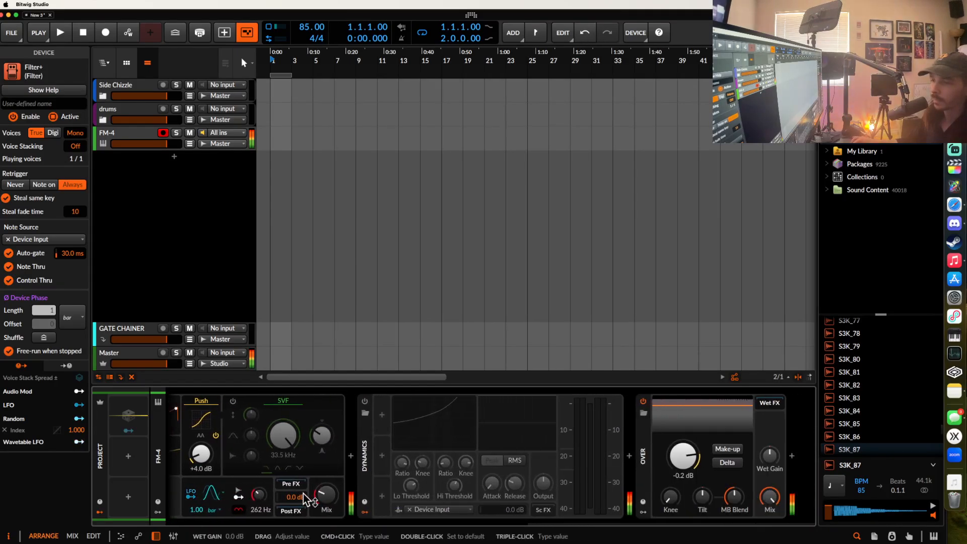
{"action": "left_click", "coordinate": [724, 450]}
{"action": "mouse_move", "coordinate": [686, 456]}
{"action": "left_mouse_down"}
{"action": "mouse_move", "coordinate": [686, 480]}
{"action": "mouse_move", "coordinate": [696, 464]}
{"action": "left_mouse_up"}
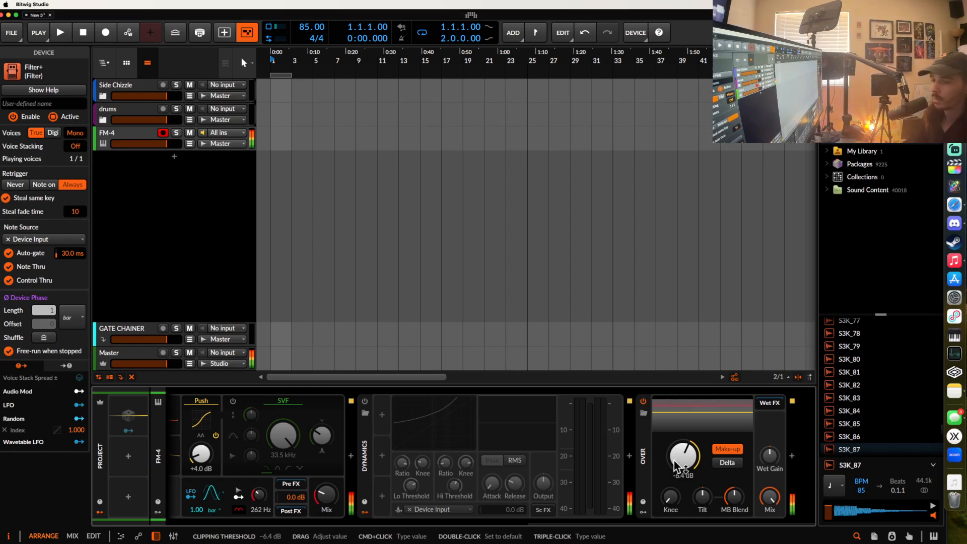
- Review the expanded Amp and its Post-chain Reverb, and collapse the Amp and the Filter+ before Dynamics
{"action": "scroll", "coordinate": [303, 469], "scroll_direction": "left", "scroll_amount": 5}
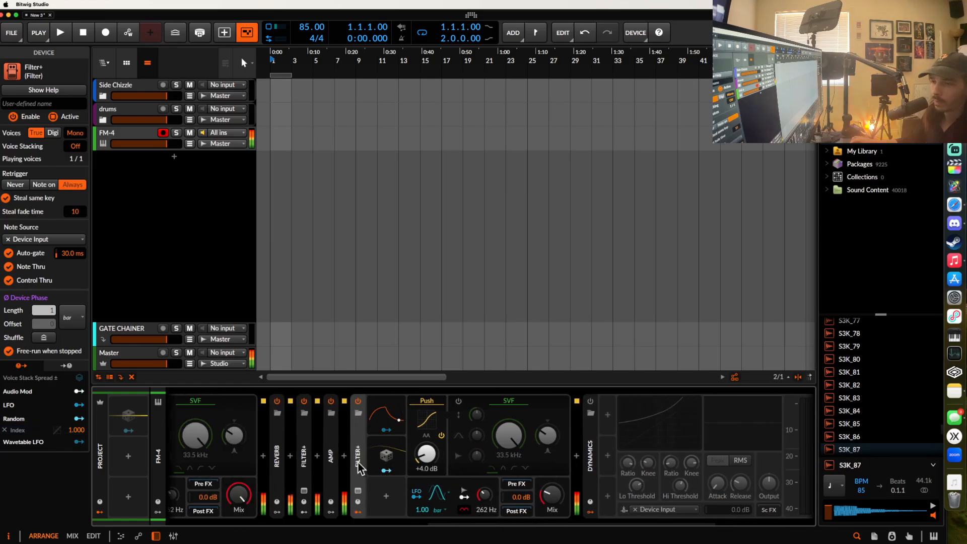
{"action": "left_click", "coordinate": [330, 457]}
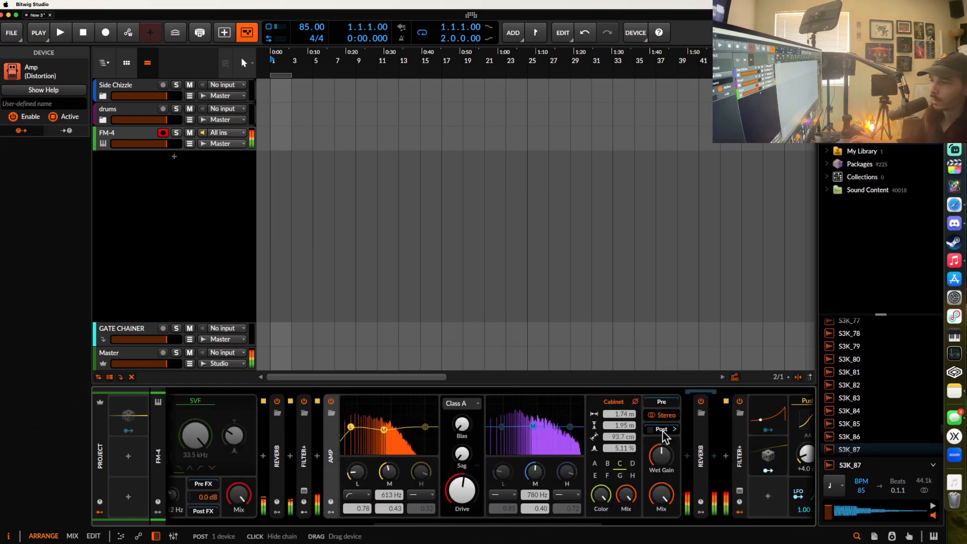
{"action": "left_click", "coordinate": [701, 456]}
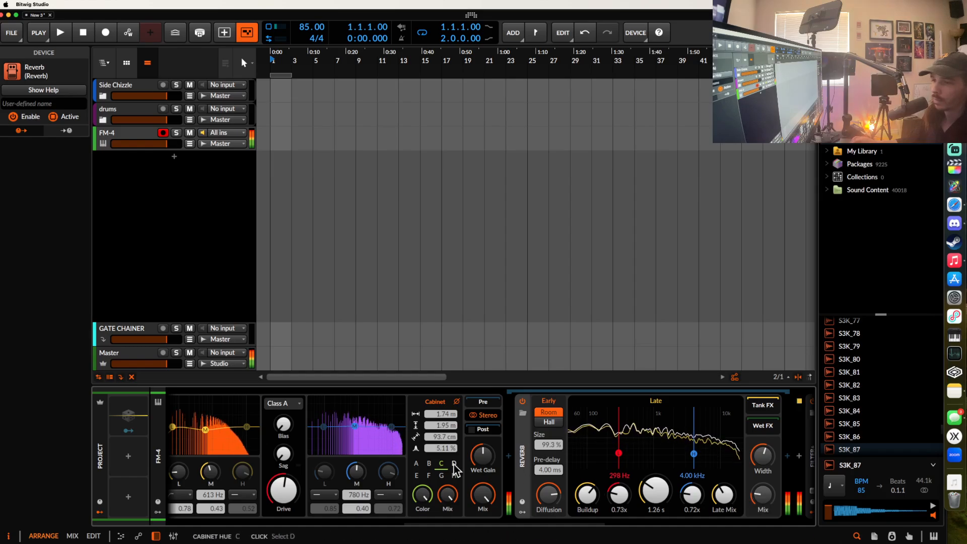
{"action": "scroll", "coordinate": [296, 449], "scroll_direction": "left", "scroll_amount": 5}
{"action": "double_click", "coordinate": [297, 451]}
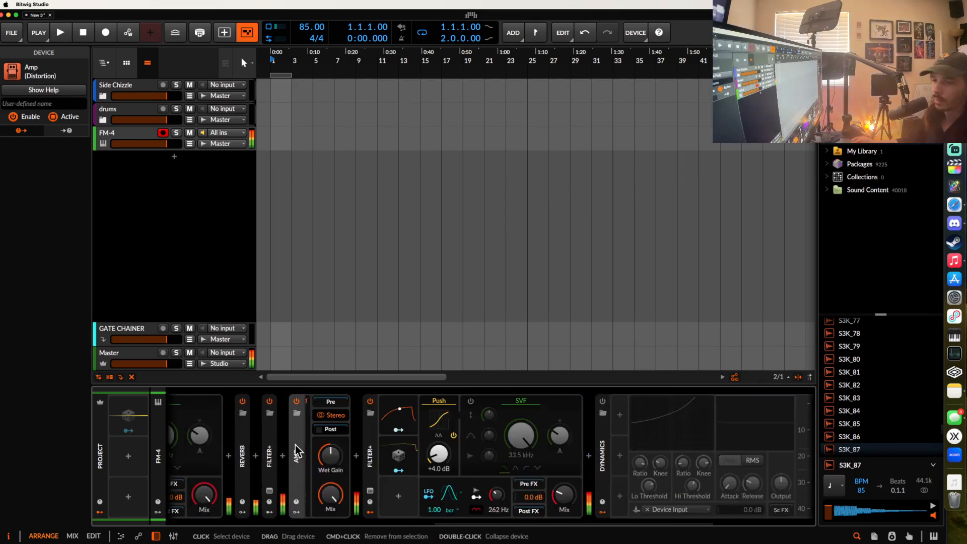
{"action": "double_click", "coordinate": [325, 444]}
- Readjust the times of the FM-4's amplitude envelope (AEG)
{"action": "scroll", "coordinate": [325, 439], "scroll_direction": "left", "scroll_amount": 5}
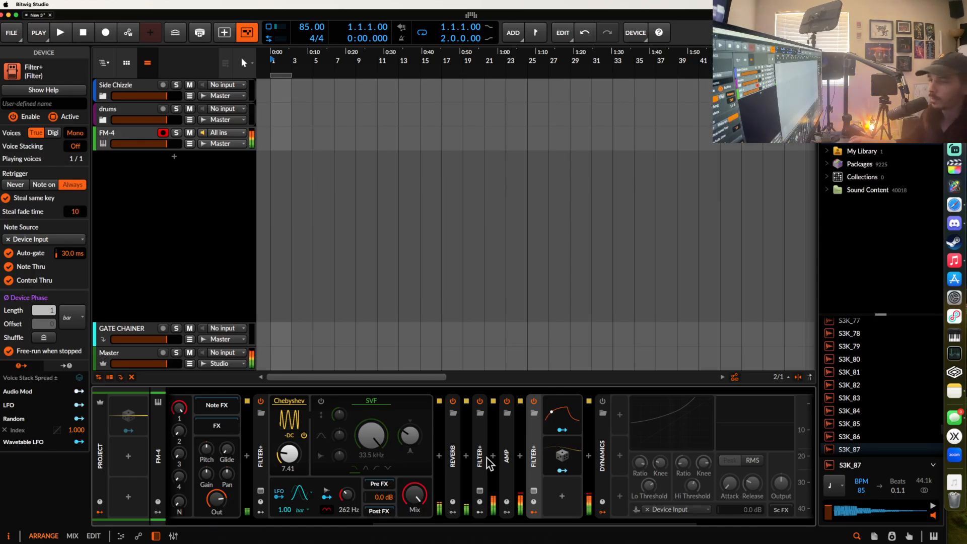
{"action": "scroll", "coordinate": [415, 458], "scroll_direction": "left", "scroll_amount": 8}
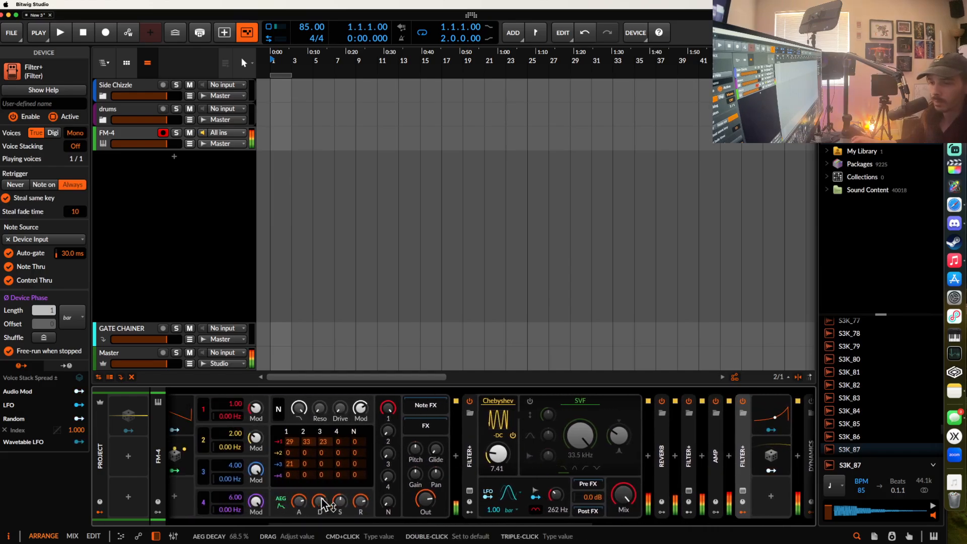
{"action": "left_click_drag", "start_coordinate": [300, 502], "coordinate": [356, 502]}
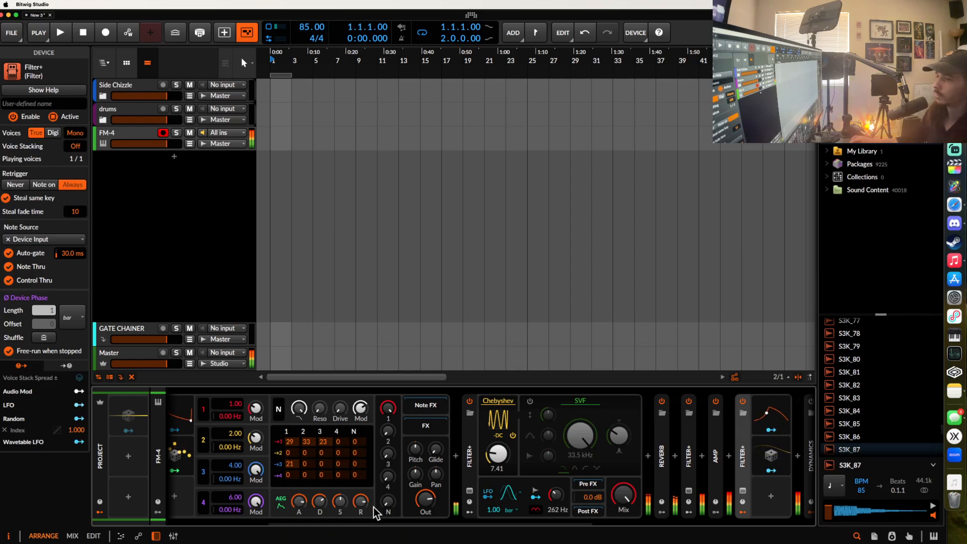
- Collapse the Chebyshev Filter+ and insert a Convolution reverb between the last Filter+ and Dynamics
{"action": "double_click", "coordinate": [470, 452]}
{"action": "scroll", "coordinate": [472, 440], "scroll_direction": "right", "scroll_amount": 6}
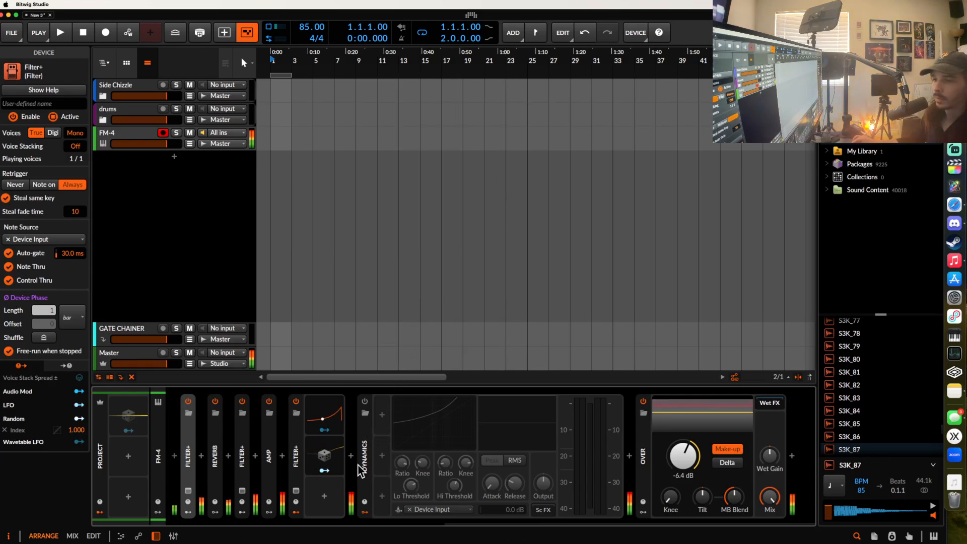
{"action": "type", "text": "REVER"}
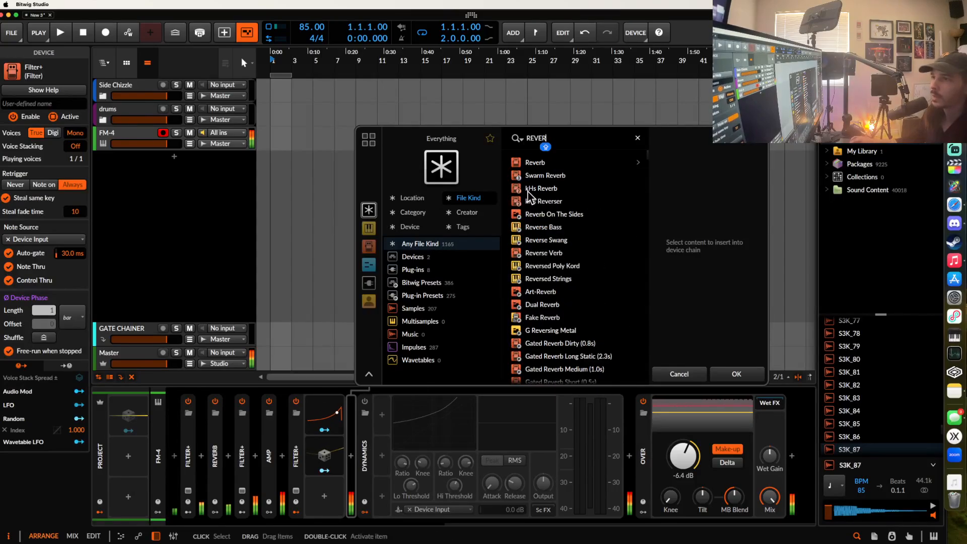
{"action": "left_click_drag", "start_coordinate": [549, 139], "coordinate": [442, 140]}
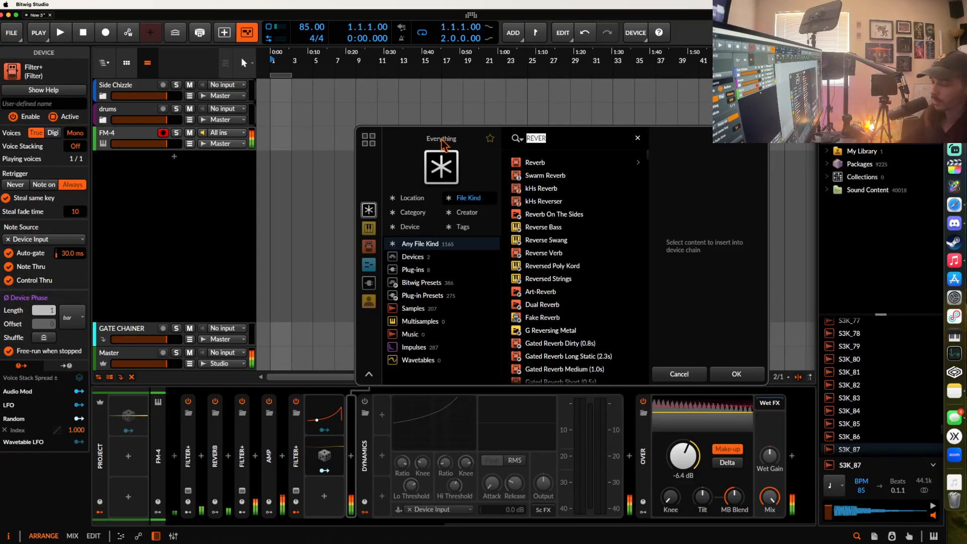
{"action": "type", "text": "CONV"}
{"action": "key", "text": "Down"}
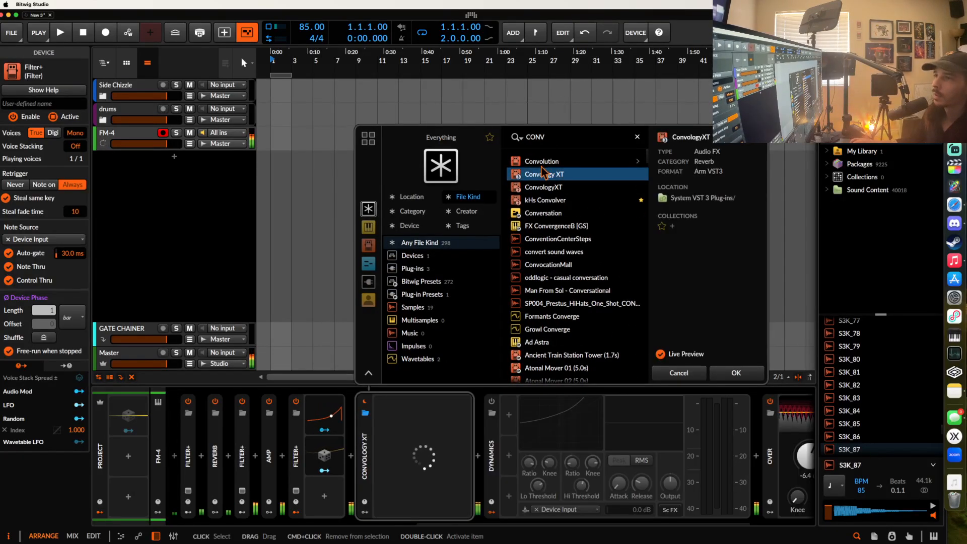
{"action": "key", "text": "Return"}
- Dismiss the Convology XT expiry notice and decline registering its IR library
{"action": "scroll", "coordinate": [499, 459], "scroll_direction": "right", "scroll_amount": 5}
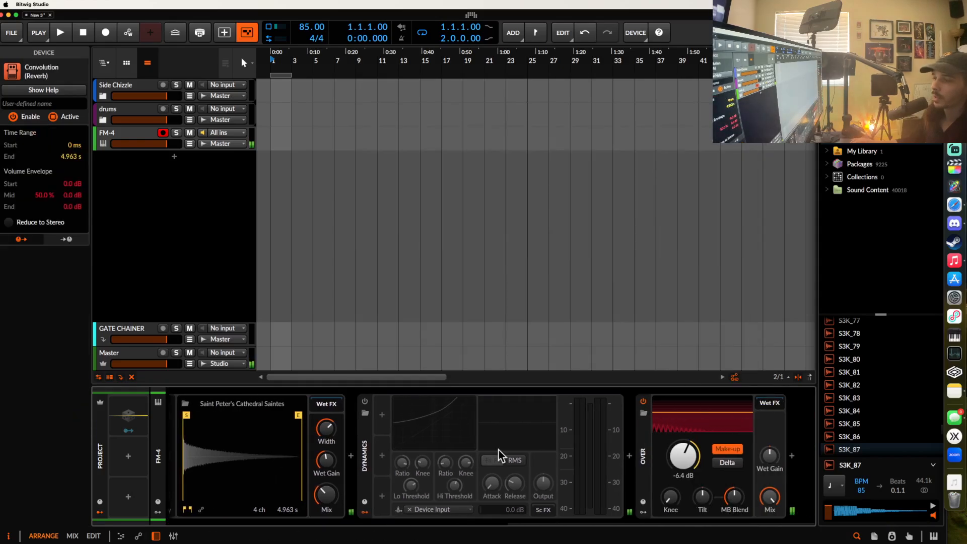
{"action": "scroll", "coordinate": [576, 430], "scroll_direction": "left", "scroll_amount": 5}
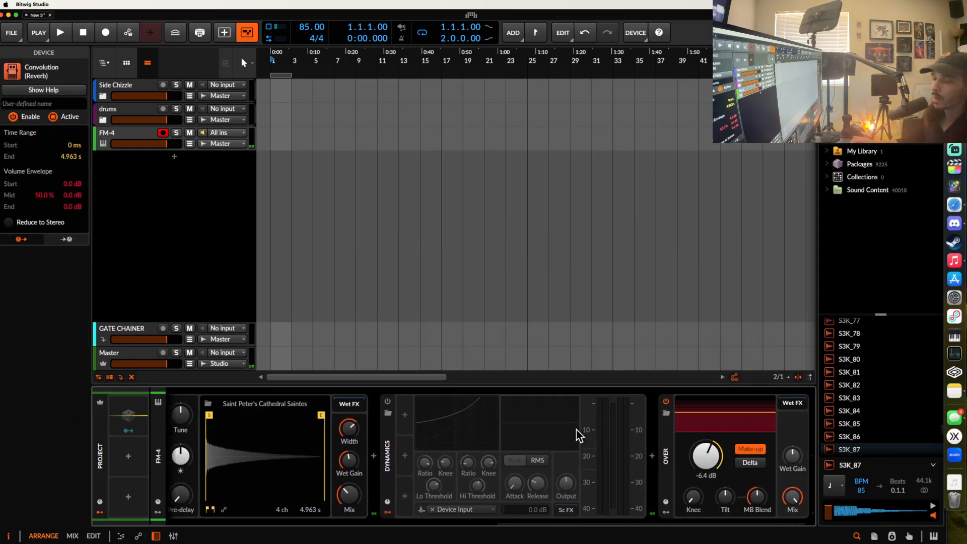
{"action": "scroll", "coordinate": [484, 453], "scroll_direction": "right", "scroll_amount": 5}
{"action": "scroll", "coordinate": [482, 454], "scroll_direction": "left", "scroll_amount": 6}
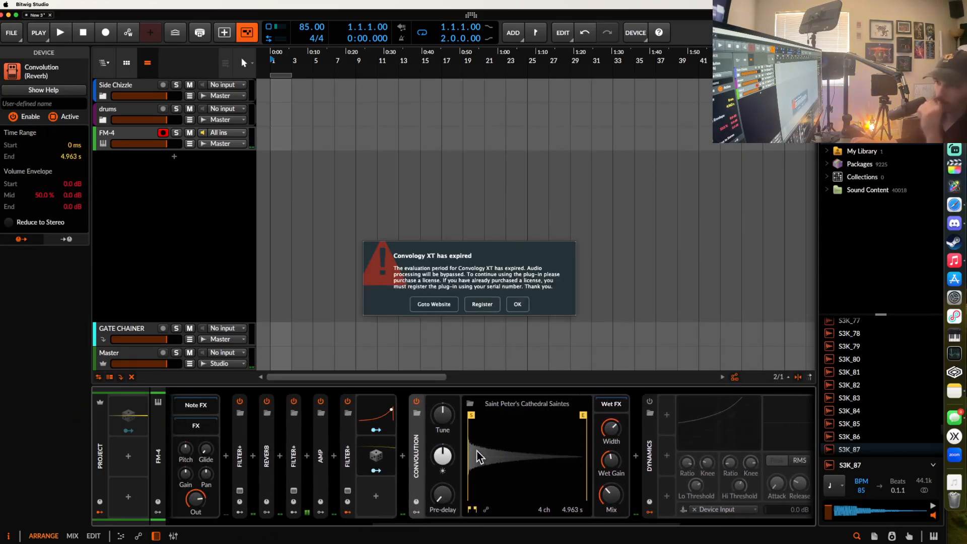
{"action": "left_click", "coordinate": [517, 304]}
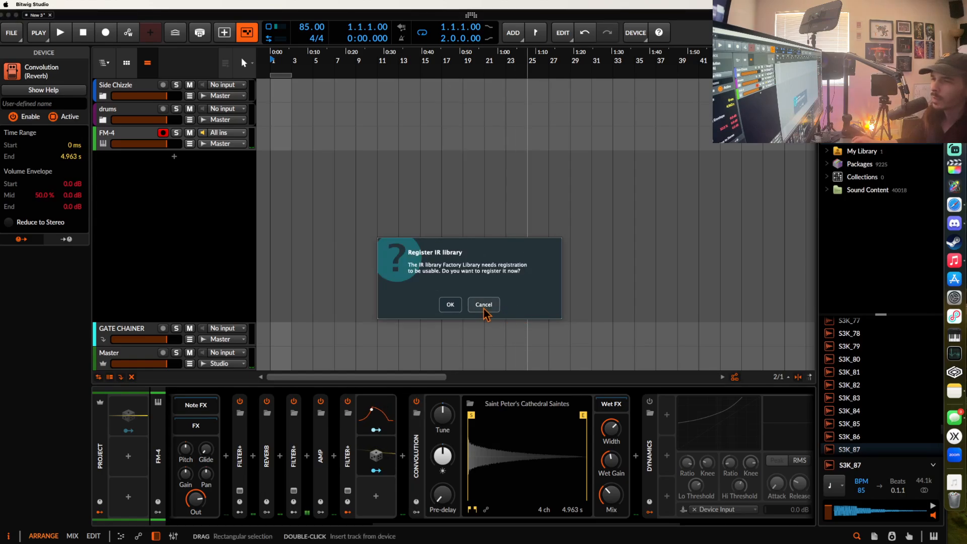
{"action": "left_click", "coordinate": [482, 305]}
- Set the Convolution's mix to about 43% and raise its wet gain slightly
{"action": "scroll", "coordinate": [418, 443], "scroll_direction": "right", "scroll_amount": 3}
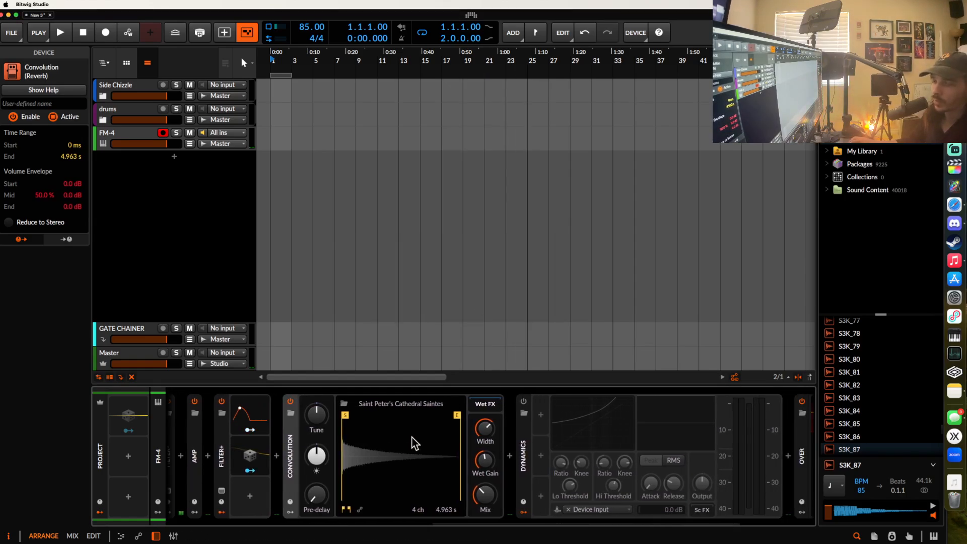
{"action": "scroll", "coordinate": [394, 444], "scroll_direction": "left", "scroll_amount": 10}
{"action": "scroll", "coordinate": [394, 437], "scroll_direction": "right", "scroll_amount": 4}
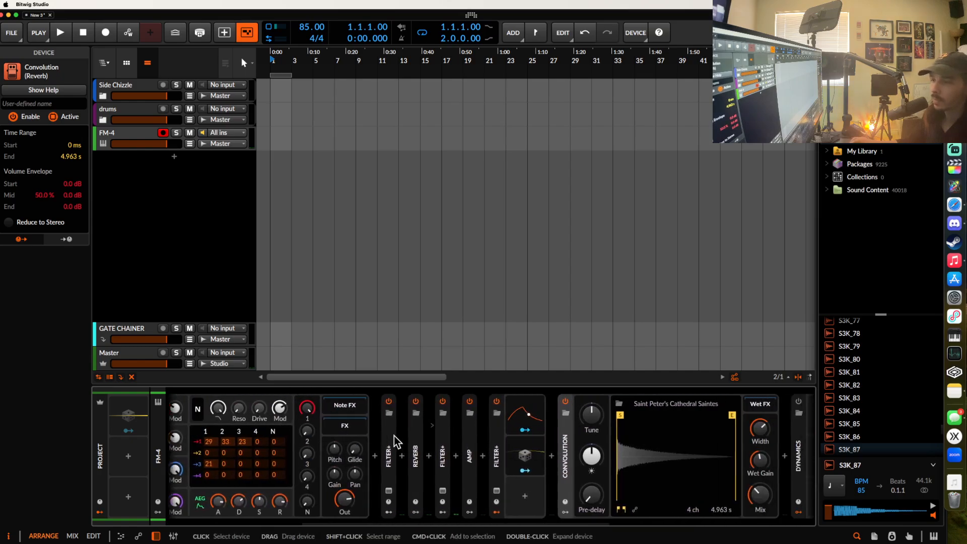
{"action": "scroll", "coordinate": [453, 448], "scroll_direction": "right", "scroll_amount": 5}
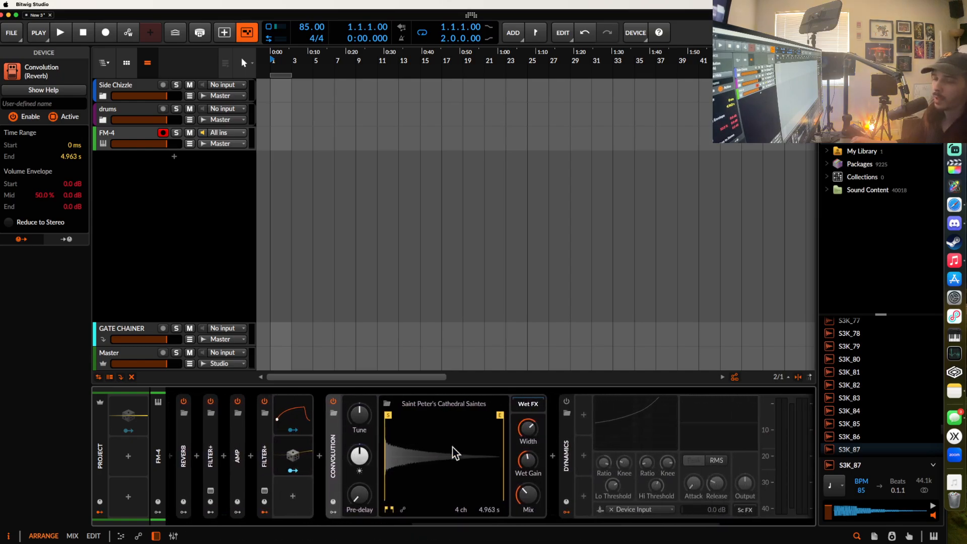
{"action": "left_click_drag", "start_coordinate": [527, 494], "coordinate": [527, 498]}
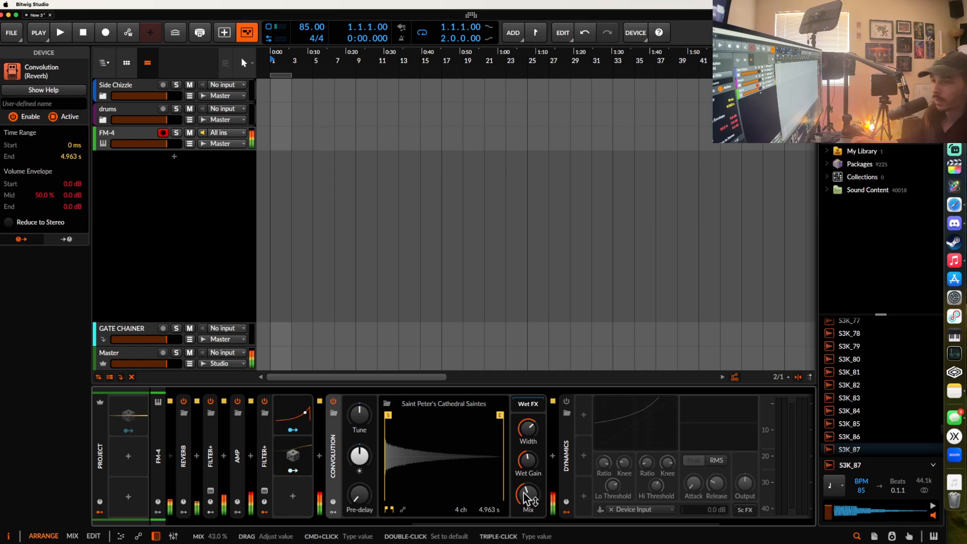
{"action": "left_click_drag", "start_coordinate": [528, 460], "coordinate": [529, 468]}
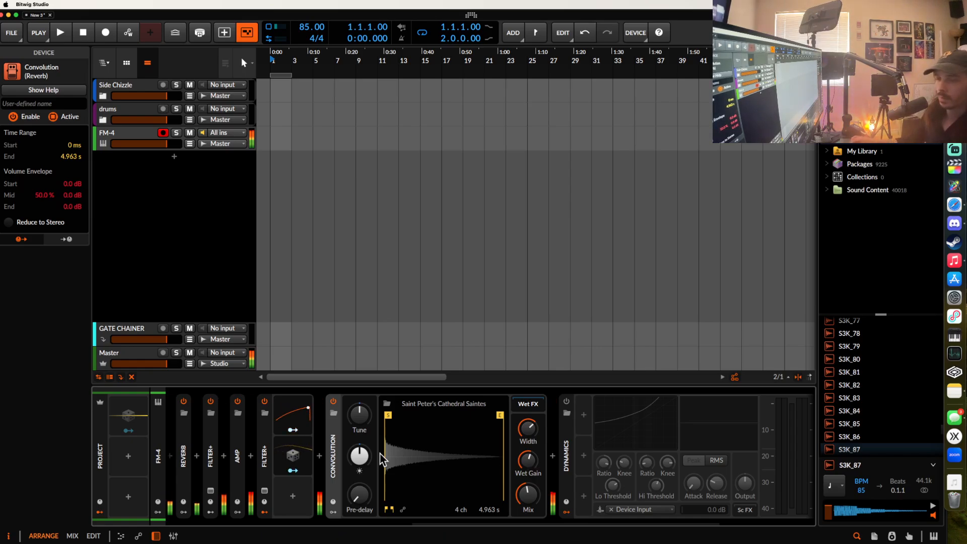
- Expand the two Push Filter+ devices and set the cutoff of the one before the Amp to 9.40 kHz and its resonance to about 27%
{"action": "left_click", "coordinate": [264, 491]}
{"action": "left_click", "coordinate": [265, 490]}
{"action": "double_click", "coordinate": [265, 456]}
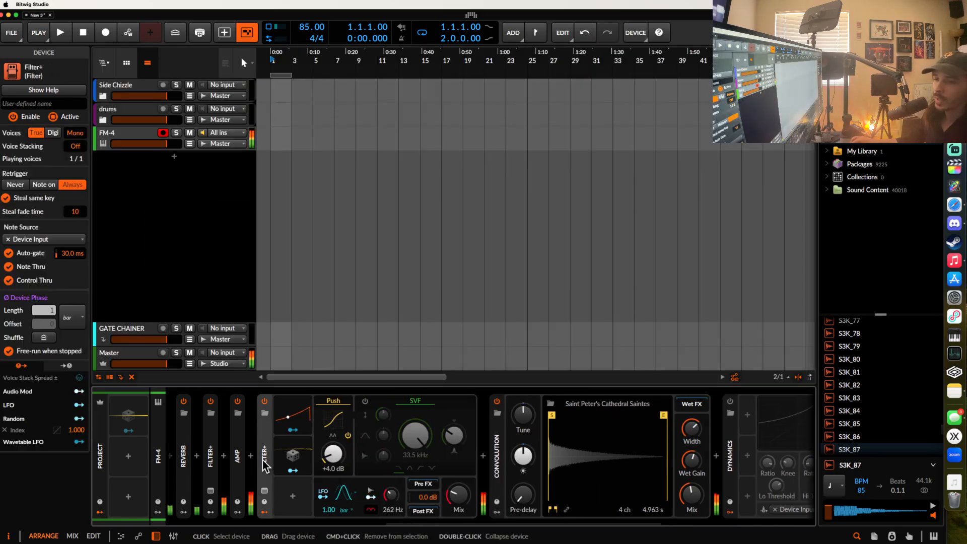
{"action": "double_click", "coordinate": [213, 442]}
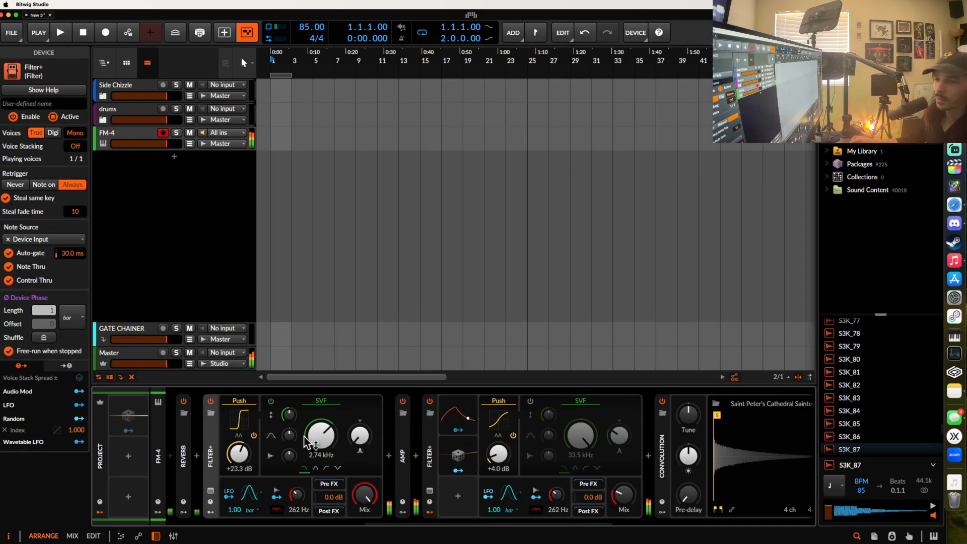
{"action": "mouse_move", "coordinate": [313, 440]}
{"action": "left_mouse_down"}
{"action": "mouse_move", "coordinate": [313, 454]}
{"action": "mouse_move", "coordinate": [313, 442]}
{"action": "left_mouse_up"}
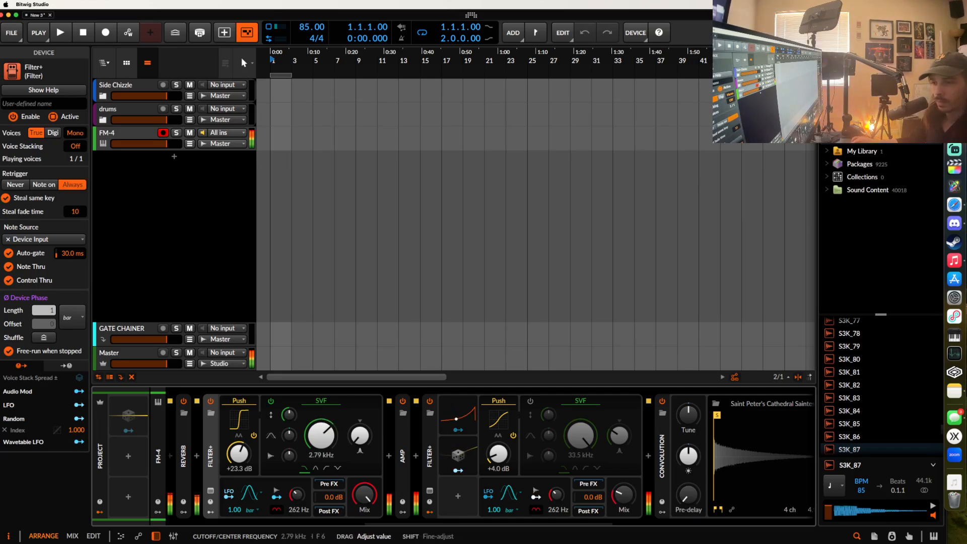
{"action": "left_click_drag", "start_coordinate": [323, 438], "coordinate": [359, 405]}
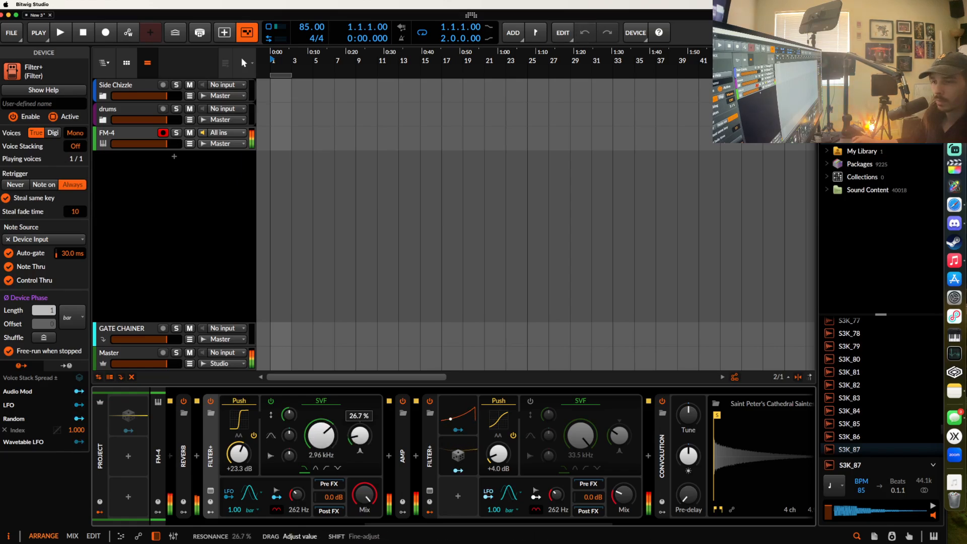
{"action": "left_click_drag", "start_coordinate": [321, 437], "coordinate": [321, 417]}
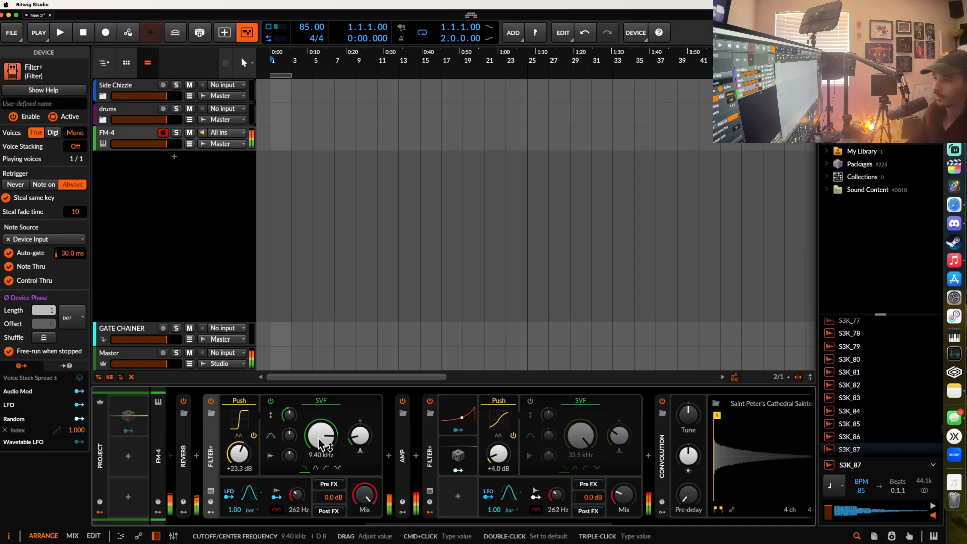
- Collapse both Push Filter+ devices, the Convolution, Over and Dynamics in the device chain
{"action": "scroll", "coordinate": [213, 452], "scroll_direction": "right", "scroll_amount": 5}
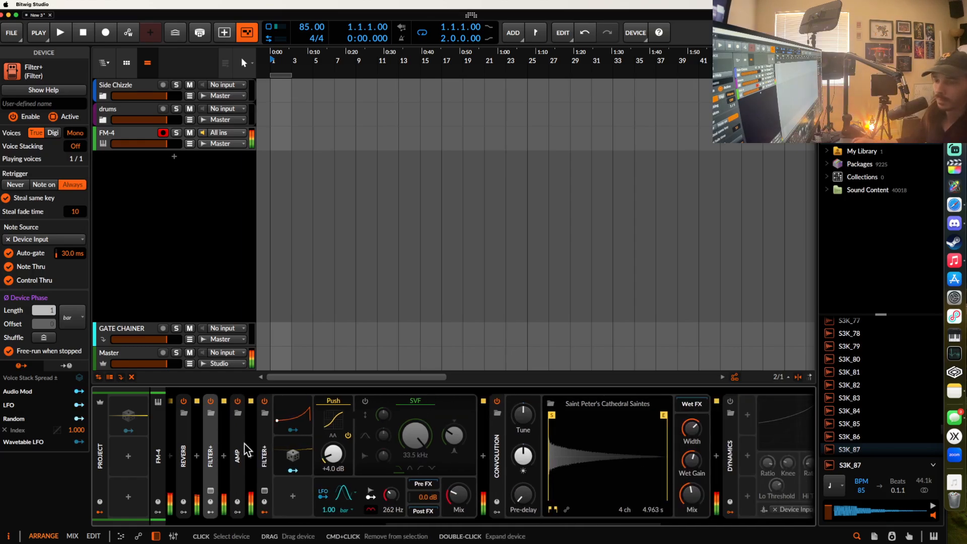
{"action": "scroll", "coordinate": [388, 438], "scroll_direction": "right", "scroll_amount": 5}
{"action": "double_click", "coordinate": [368, 440]}
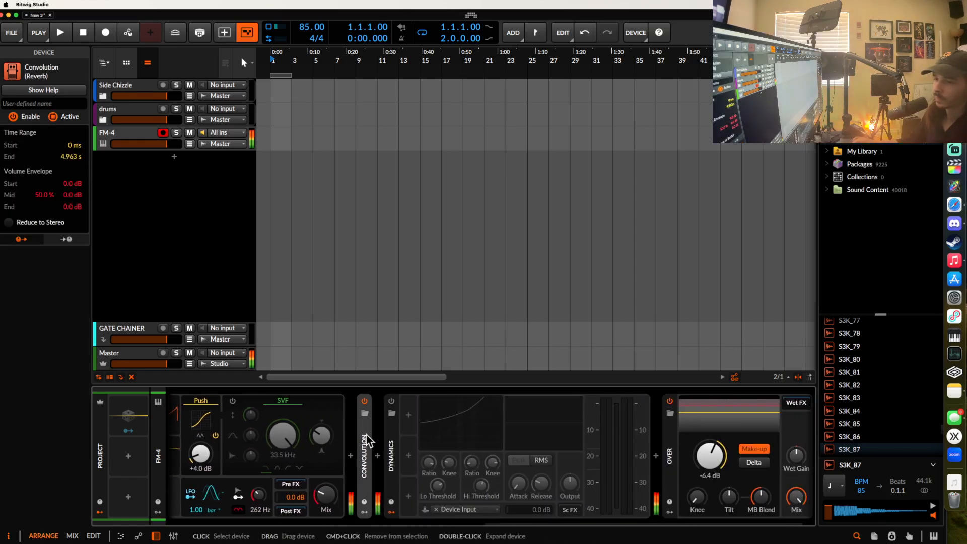
{"action": "double_click", "coordinate": [671, 437]}
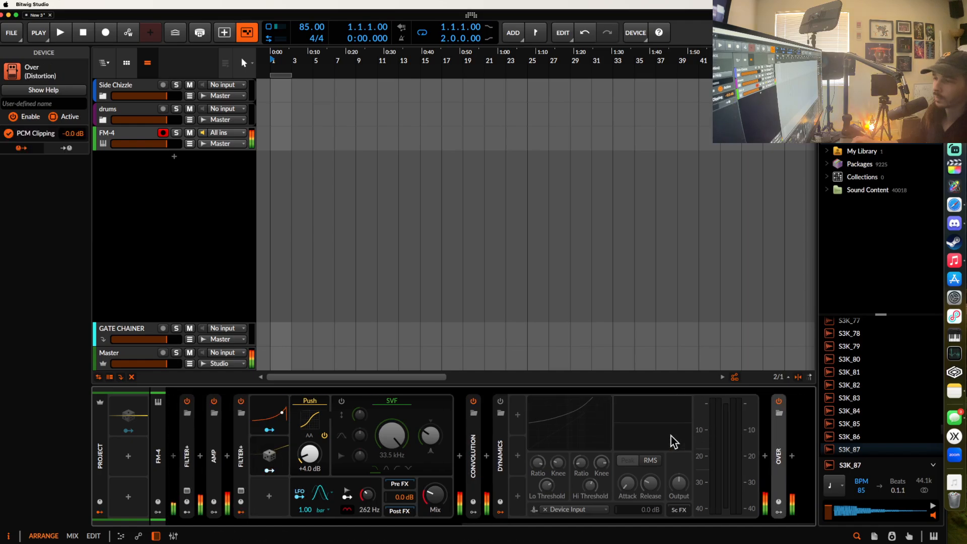
{"action": "scroll", "coordinate": [671, 436], "scroll_direction": "left", "scroll_amount": 3}
{"action": "double_click", "coordinate": [363, 471]}
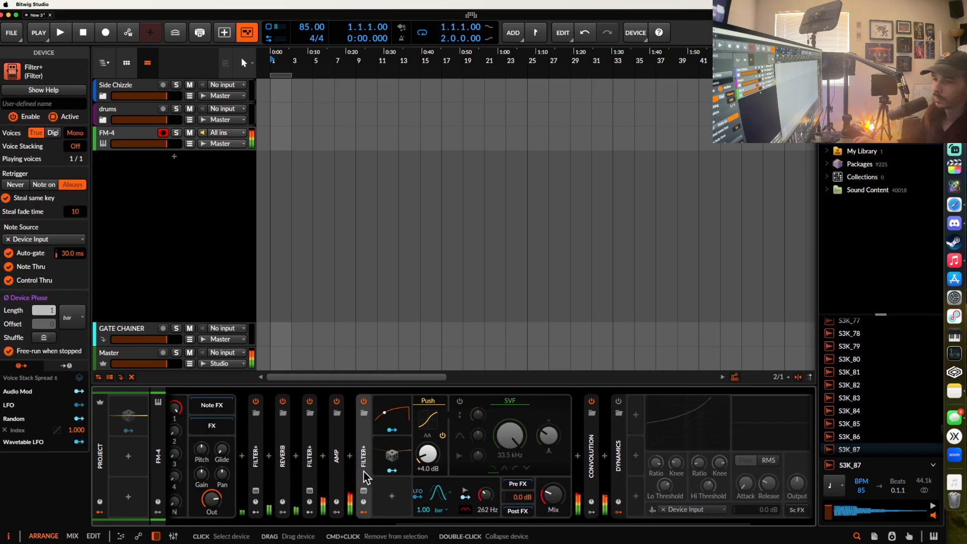
{"action": "scroll", "coordinate": [405, 512], "scroll_direction": "left", "scroll_amount": 2}
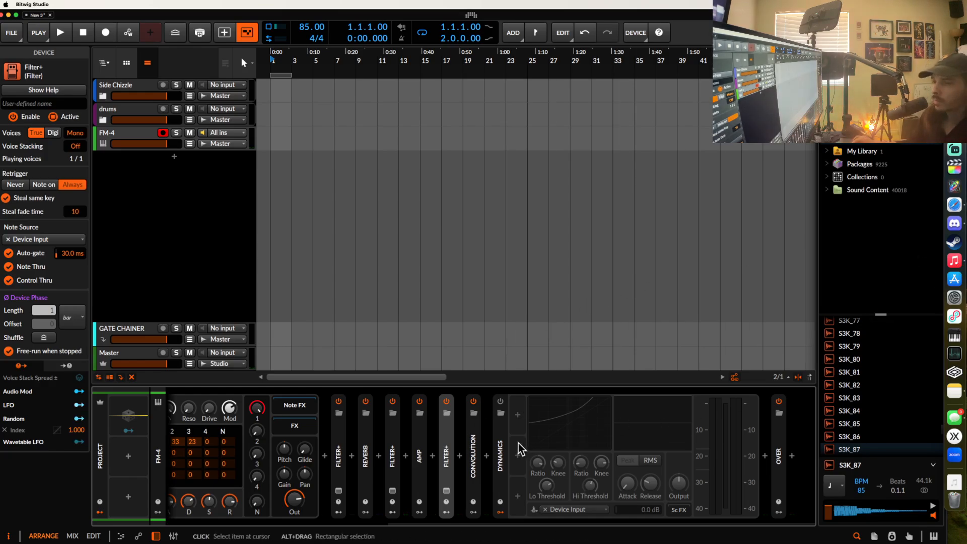
{"action": "double_click", "coordinate": [500, 437]}
- Hide the modulator slots of the collapsed Dynamics device
{"action": "scroll", "coordinate": [500, 437], "scroll_direction": "left", "scroll_amount": 4}
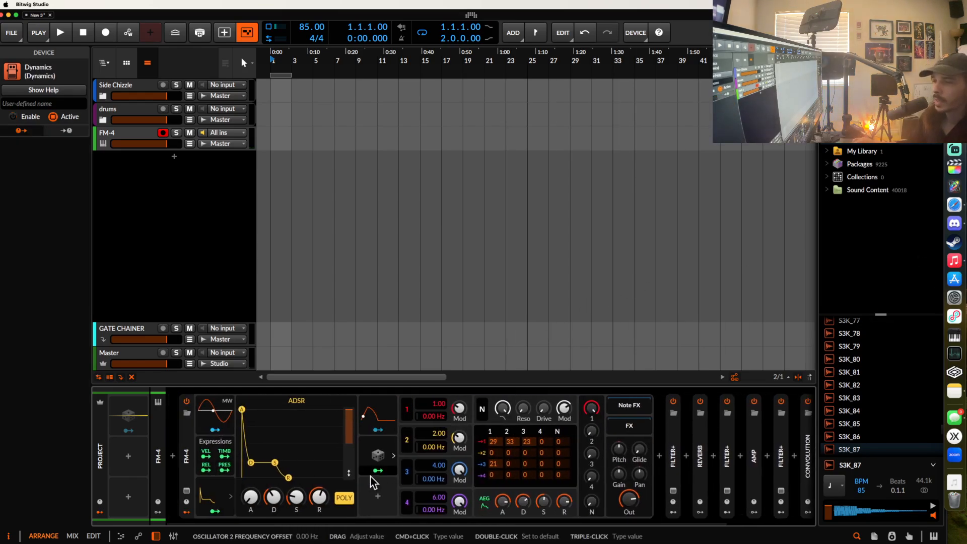
{"action": "scroll", "coordinate": [400, 467], "scroll_direction": "right", "scroll_amount": 1}
{"action": "scroll", "coordinate": [403, 473], "scroll_direction": "left", "scroll_amount": 1}
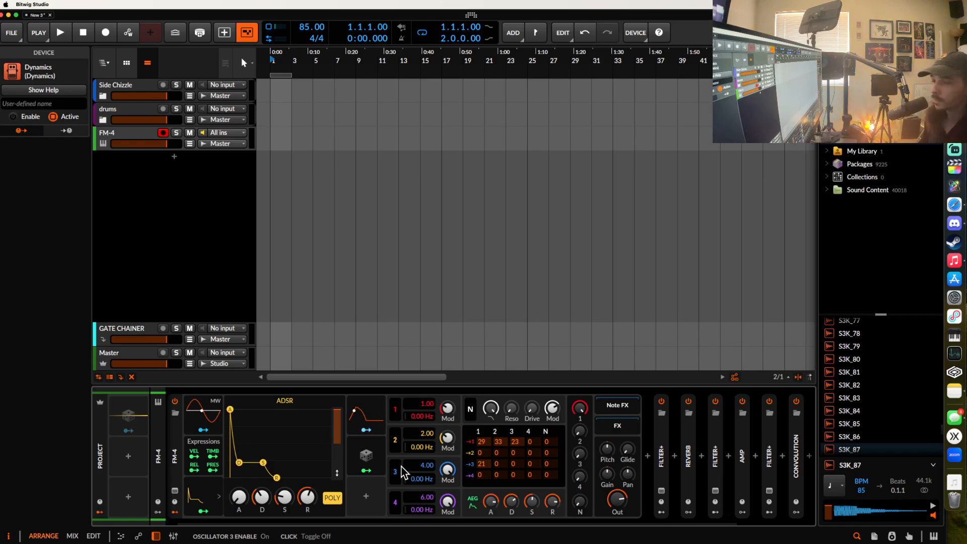
{"action": "scroll", "coordinate": [402, 472], "scroll_direction": "right", "scroll_amount": 3}
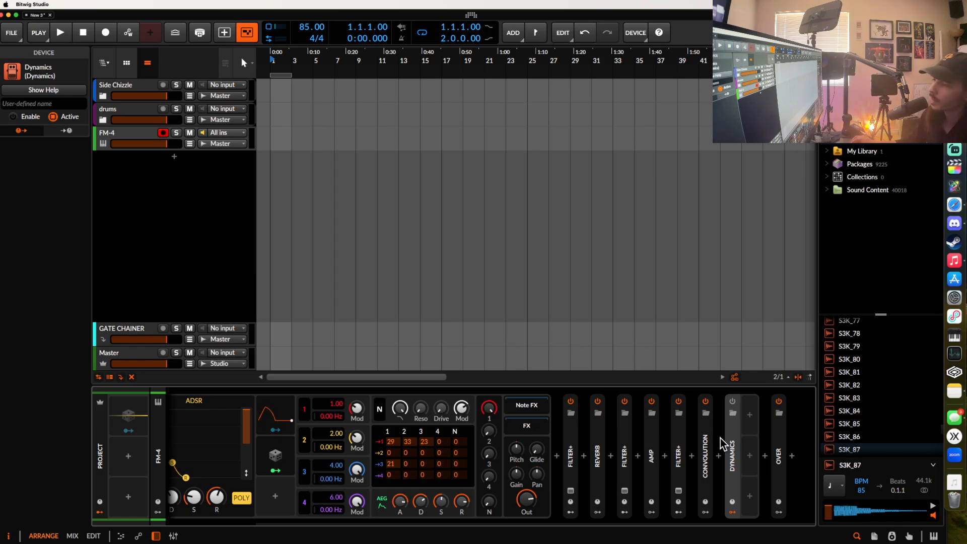
{"action": "left_click", "coordinate": [733, 512]}
- Try a Compressor+ between Dynamics and Over, and delete it from the chain
{"action": "scroll", "coordinate": [669, 460], "scroll_direction": "left", "scroll_amount": 3}
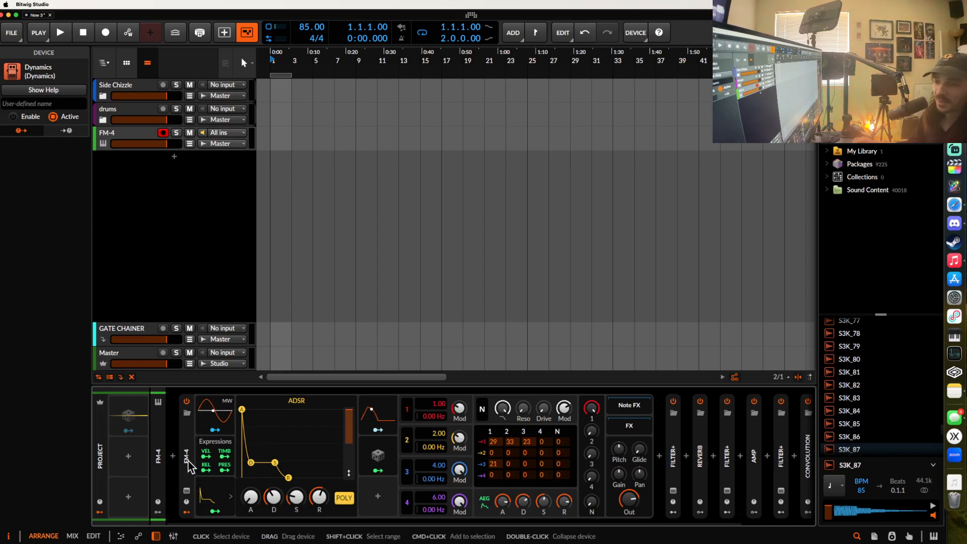
{"action": "scroll", "coordinate": [191, 466], "scroll_direction": "right", "scroll_amount": 3}
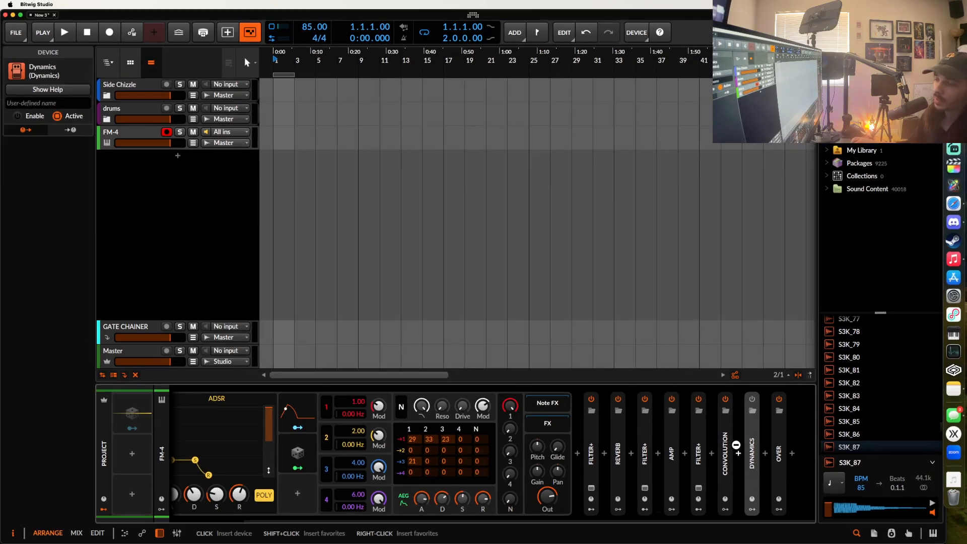
{"action": "left_click", "coordinate": [766, 455]}
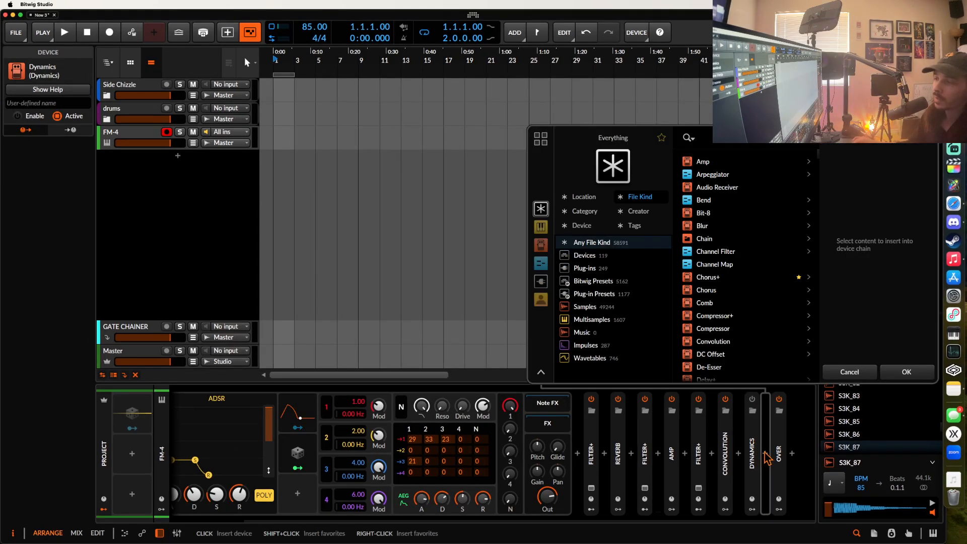
{"action": "type", "text": "com"}
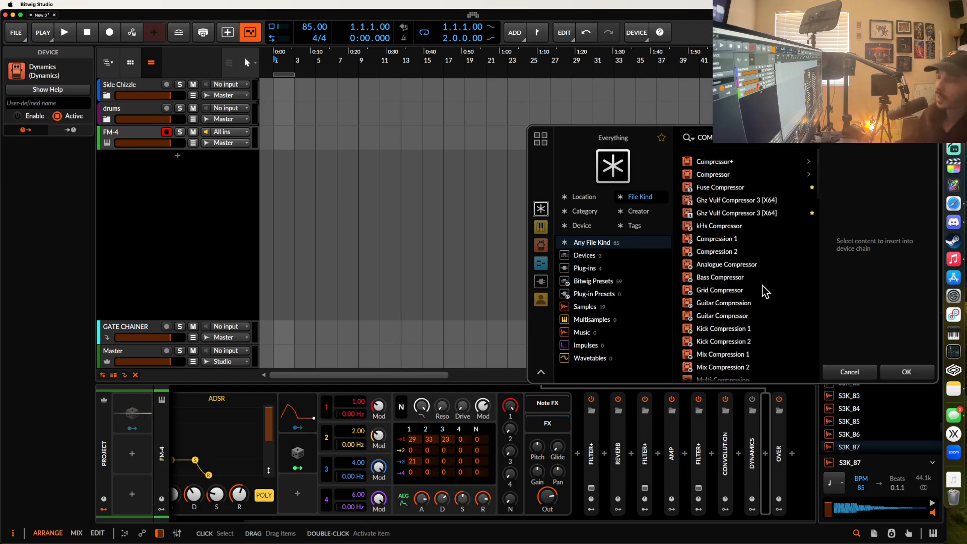
{"action": "left_click", "coordinate": [713, 162]}
{"action": "left_click", "coordinate": [902, 372]}
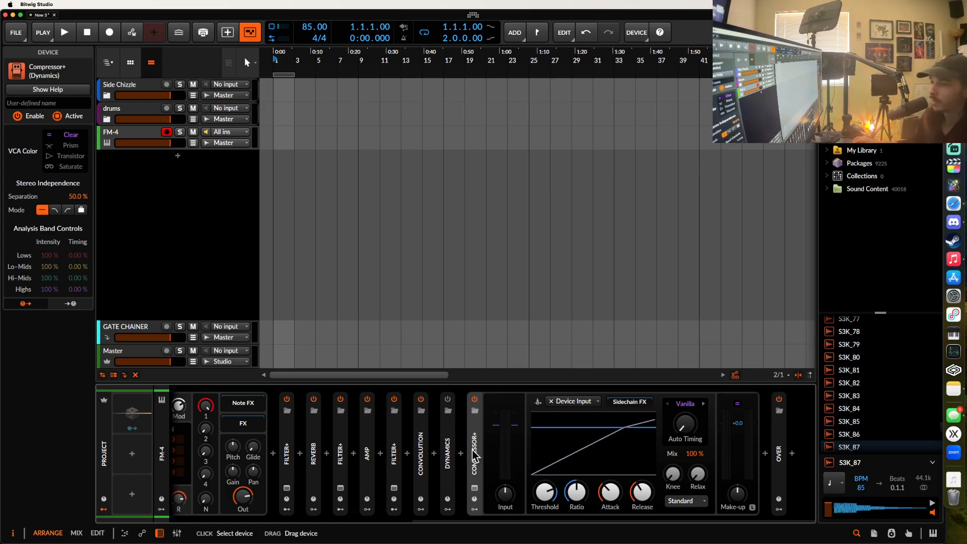
{"action": "key", "text": "Delete"}
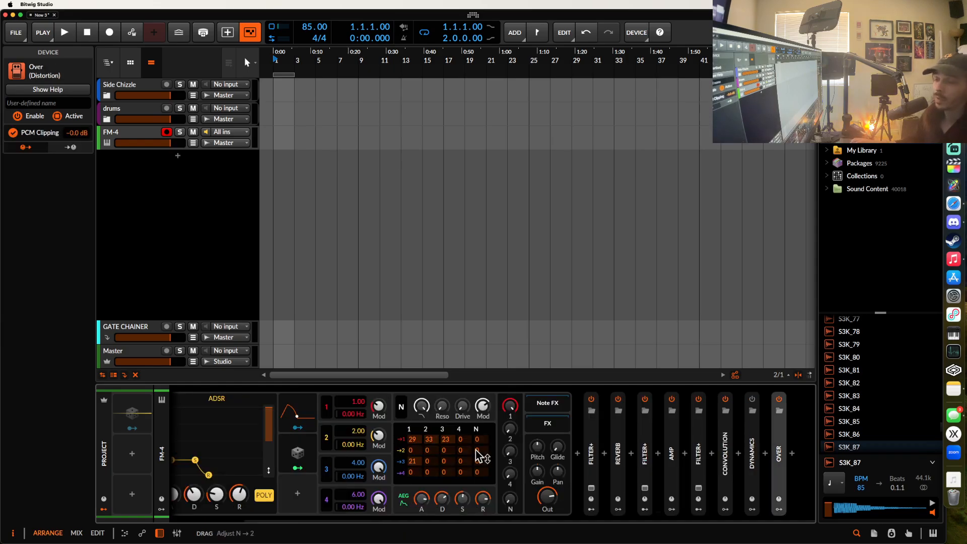